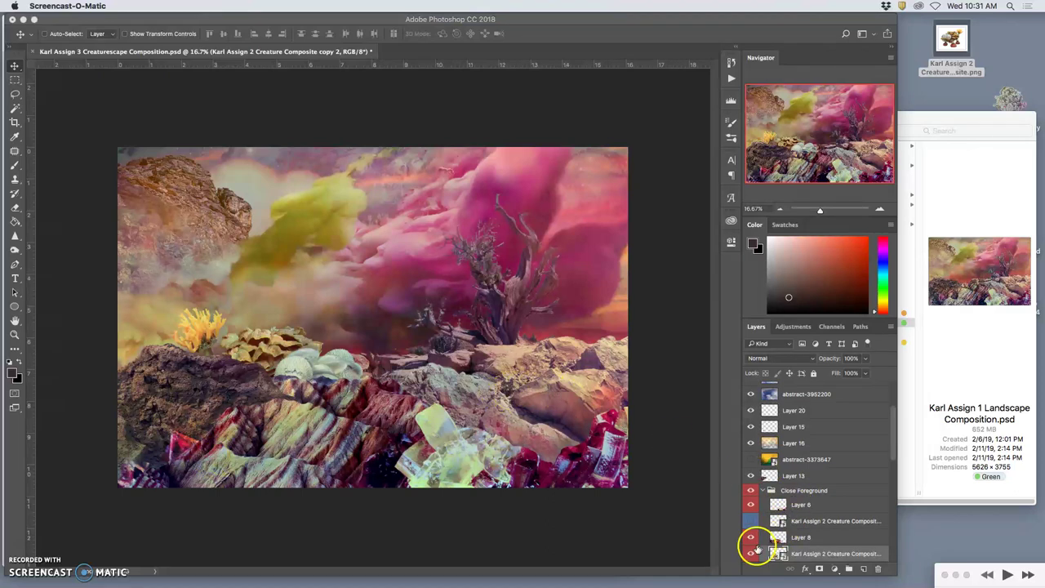
Check the bottom layer, then settle the creature group on the rocks left of the dead tree.
click(751, 555)
click(750, 556)
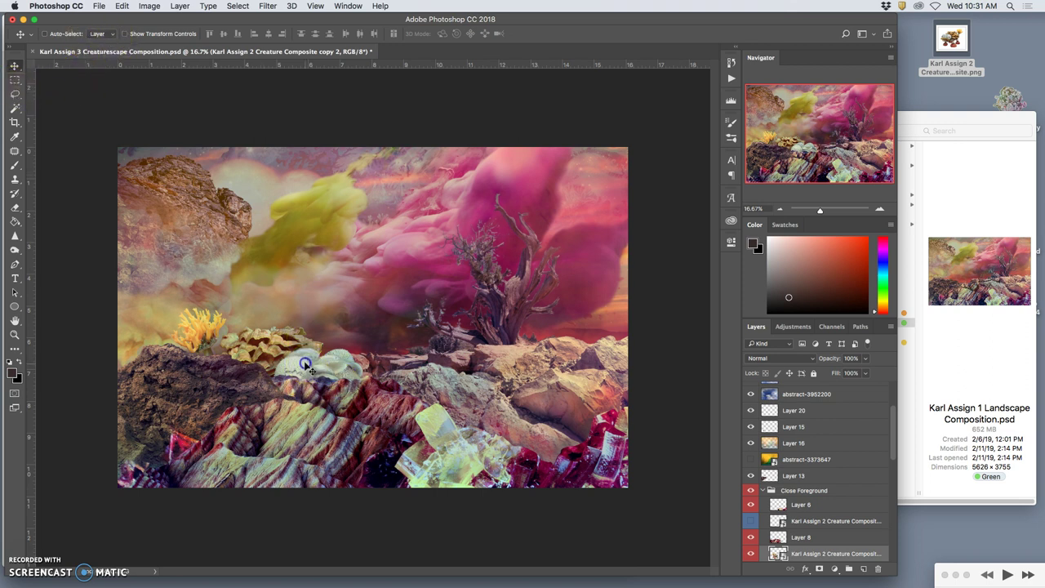
drag(304, 364, 420, 311)
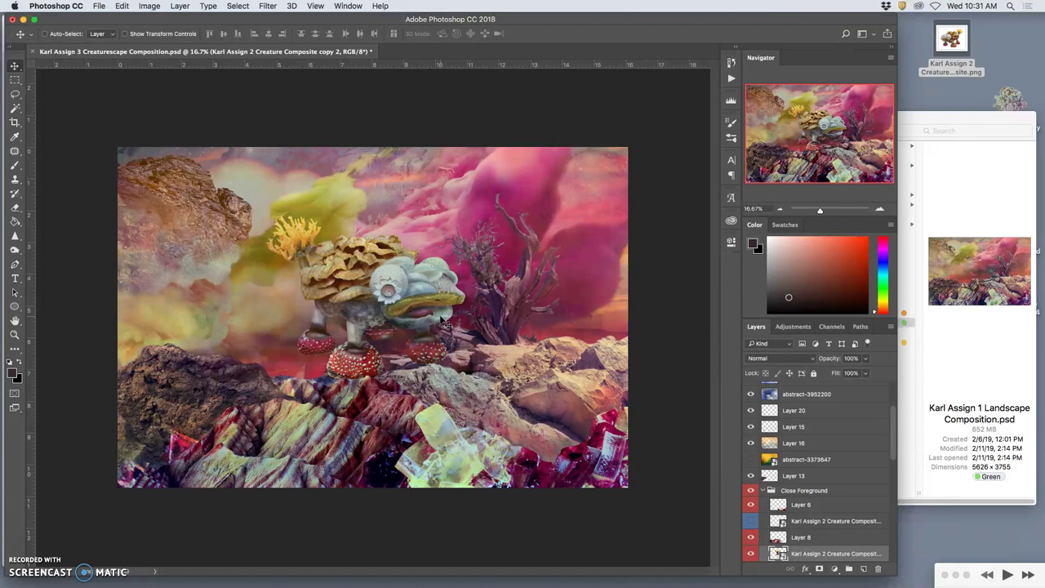
drag(432, 299, 338, 395)
click(481, 398)
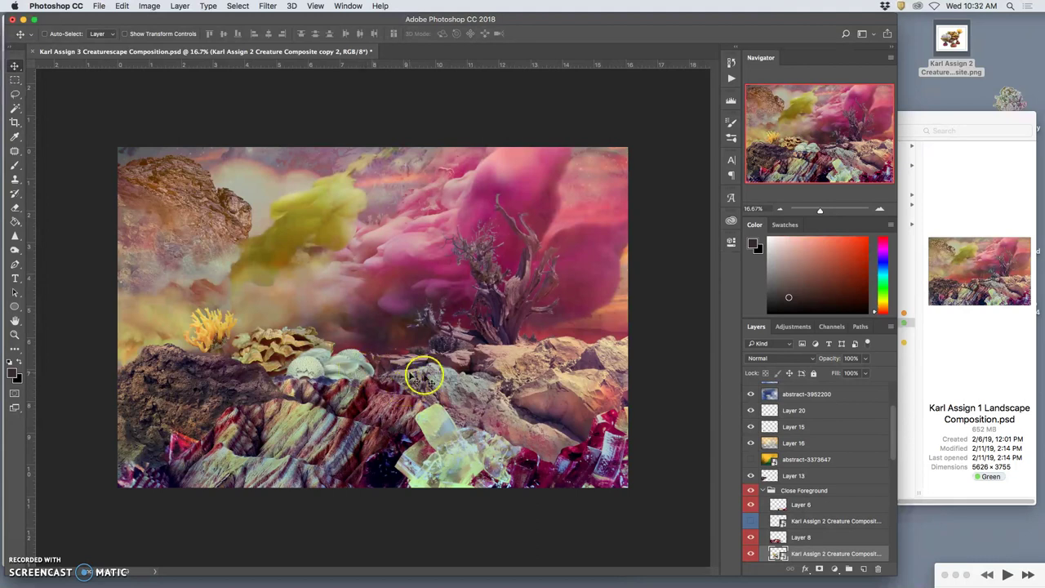
mouse_move(351, 366)
mouse_down()
mouse_move(359, 306)
mouse_move(365, 338)
mouse_move(339, 351)
mouse_move(337, 365)
mouse_move(413, 352)
mouse_move(380, 326)
mouse_move(371, 333)
mouse_move(417, 329)
mouse_move(342, 339)
mouse_move(344, 349)
mouse_move(343, 324)
mouse_move(329, 349)
mouse_move(456, 410)
mouse_move(589, 437)
mouse_move(408, 400)
mouse_move(550, 381)
mouse_move(367, 386)
mouse_move(381, 382)
mouse_move(369, 365)
mouse_move(566, 371)
mouse_move(426, 349)
mouse_move(369, 352)
mouse_move(343, 371)
mouse_move(363, 302)
mouse_move(494, 275)
mouse_move(372, 301)
mouse_move(355, 364)
mouse_move(339, 367)
mouse_up()
click(481, 431)
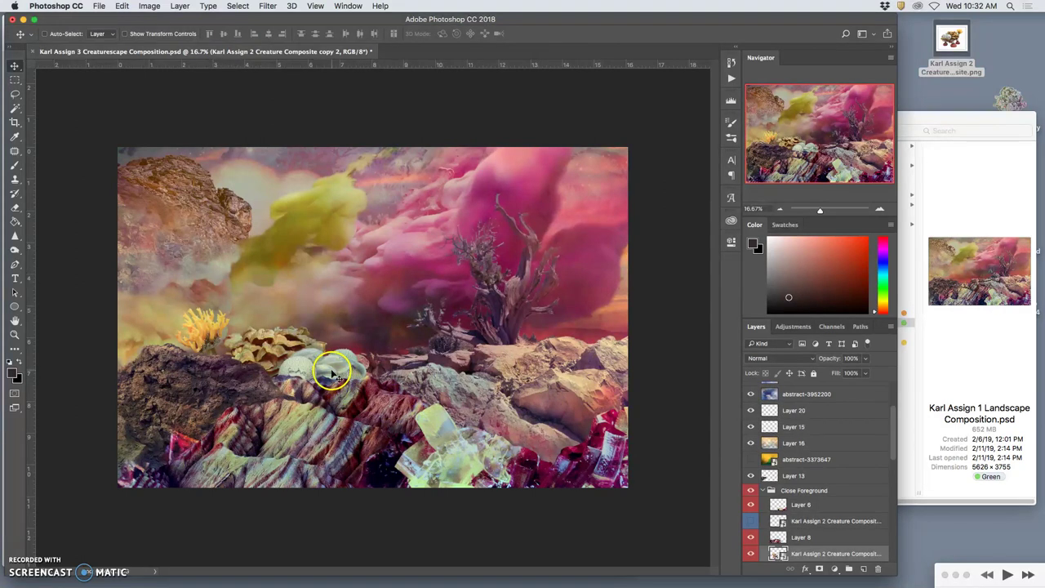
Lift the creature up-left onto the rock ledge and compare its stacking against Layer 8, then restore the order.
drag(332, 369, 363, 327)
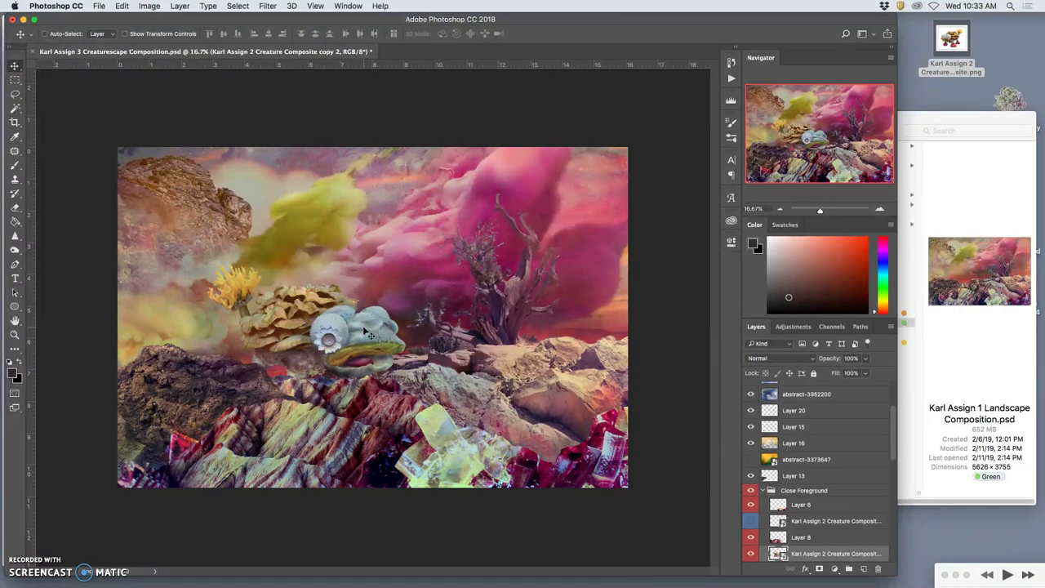
mouse_move(365, 338)
mouse_down()
mouse_move(345, 394)
mouse_move(340, 369)
mouse_move(315, 352)
mouse_move(322, 382)
mouse_move(303, 381)
mouse_move(343, 379)
mouse_move(295, 379)
mouse_move(367, 381)
mouse_move(331, 401)
mouse_move(342, 414)
mouse_move(319, 373)
mouse_move(793, 532)
mouse_up()
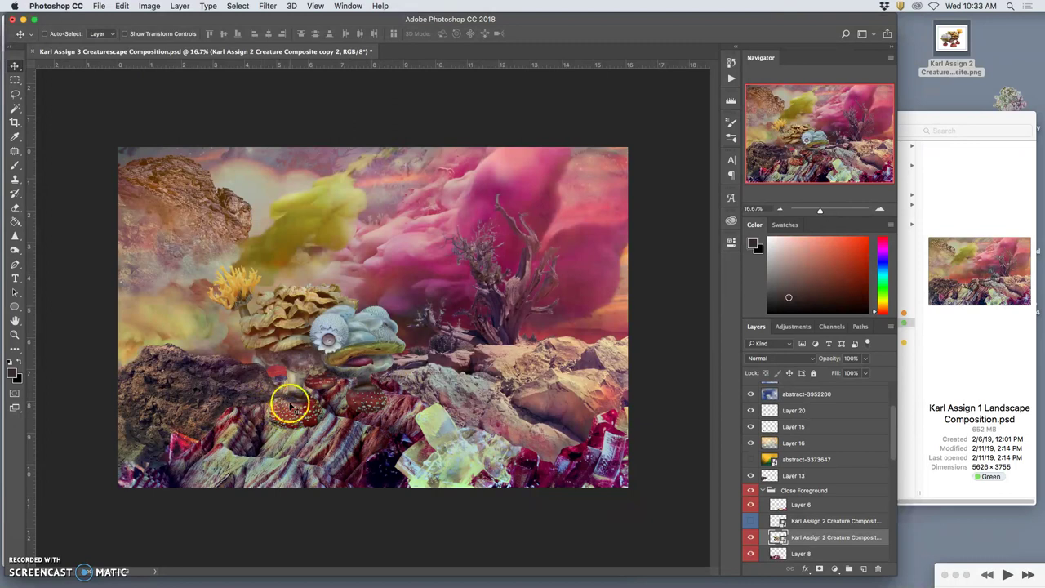
key(super+bracketleft)
key(super+bracketright)
key(super+bracketleft)
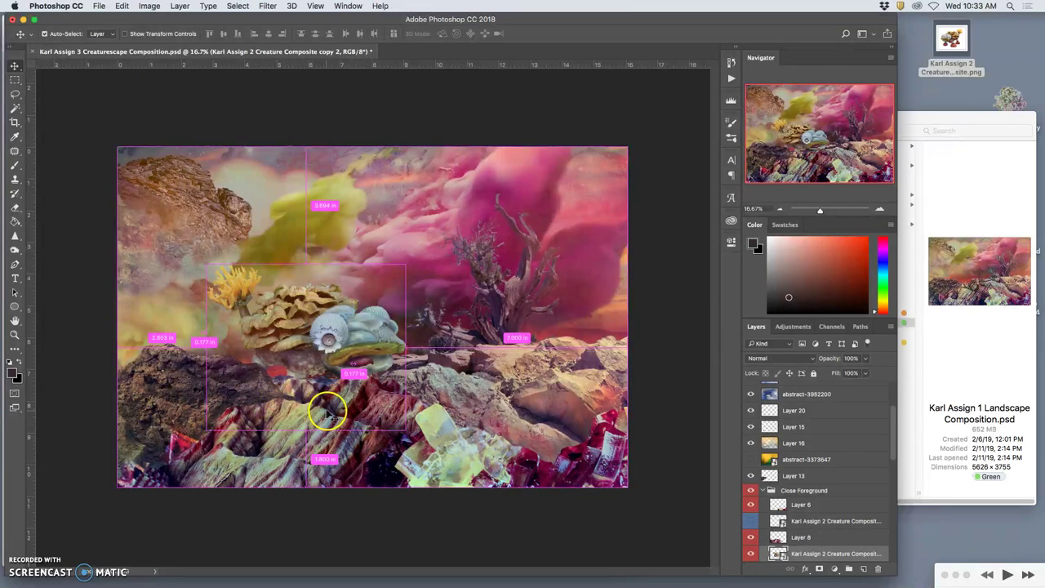
key(super+bracketright)
key(super+bracketleft)
key(super+bracketright)
key(super+bracketleft)
key(super+bracketright)
key(super+bracketleft)
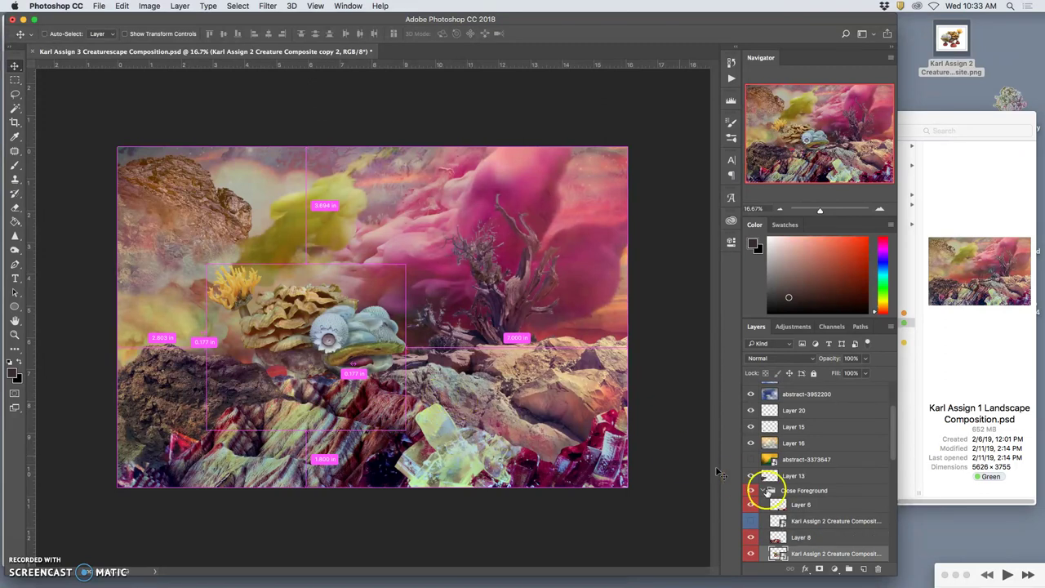
scroll(819, 547, down, 2)
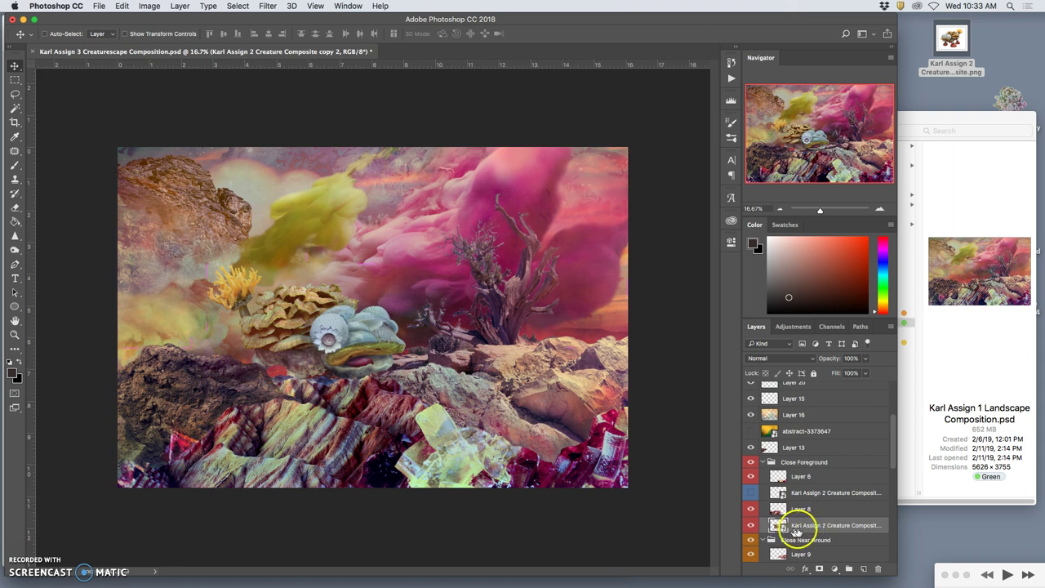
click(752, 527)
click(752, 527)
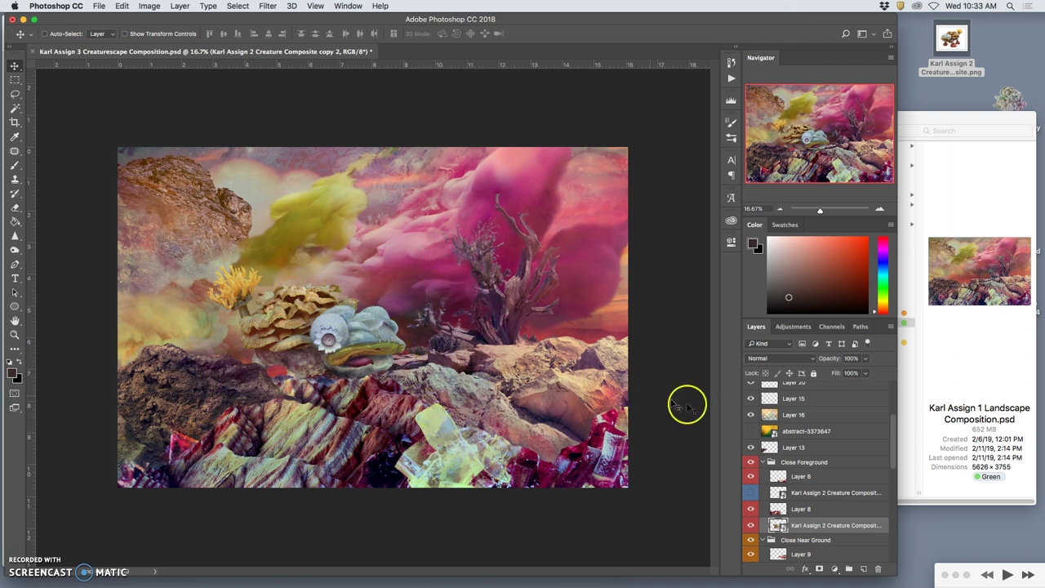
scroll(845, 484, down, 5)
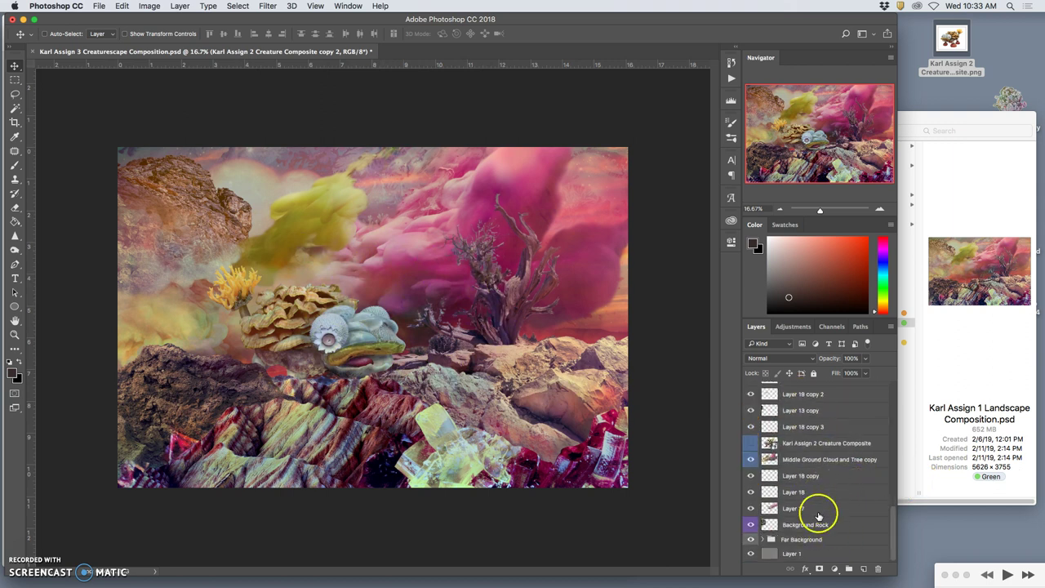
click(751, 540)
click(751, 540)
click(752, 529)
click(752, 529)
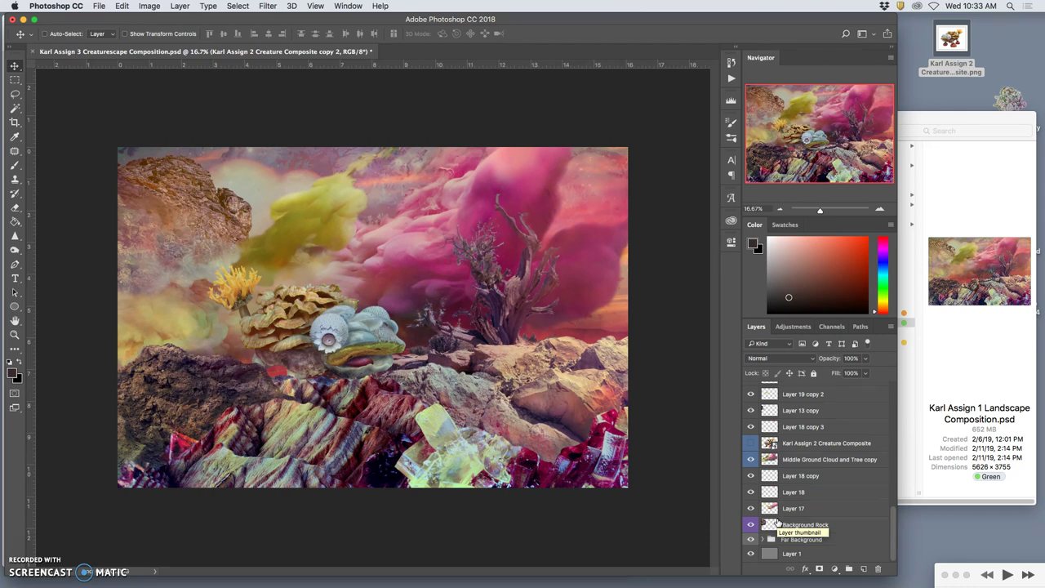
click(811, 561)
click(798, 554)
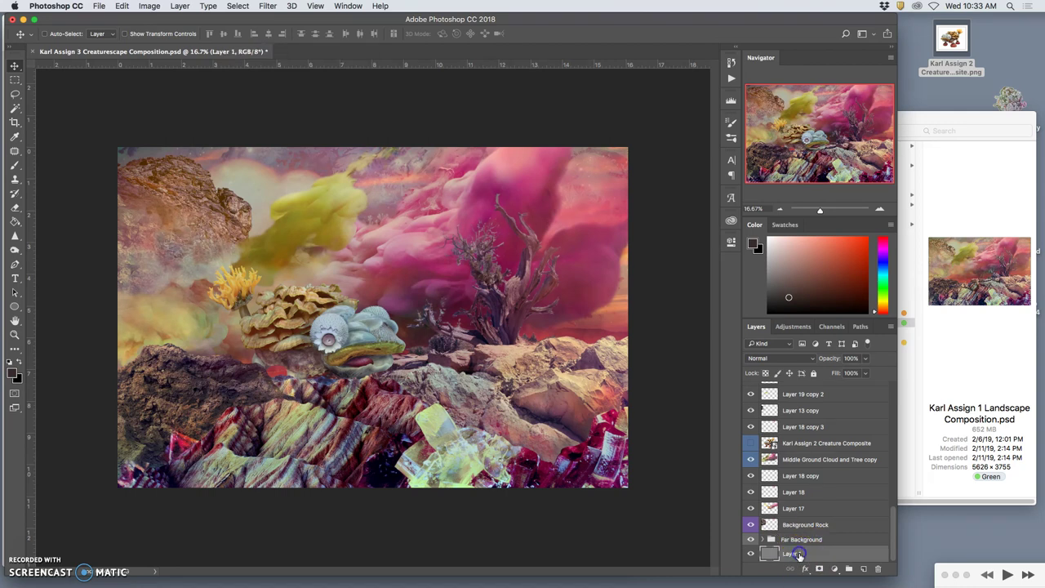
Delete Layer 1 and toggle the Far Background group's visibility to check it.
key(BackSpace)
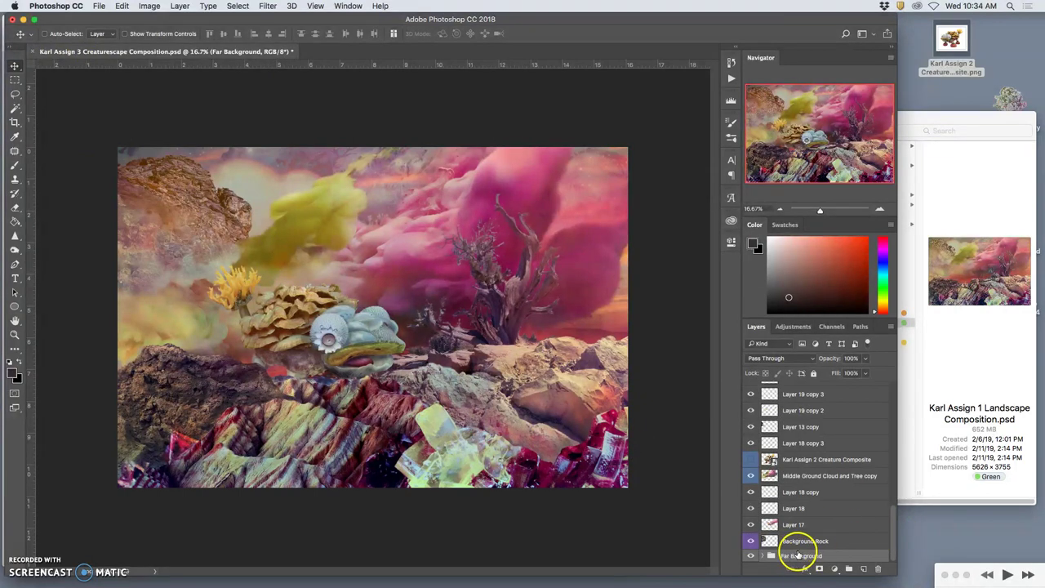
click(751, 557)
click(751, 557)
click(751, 557)
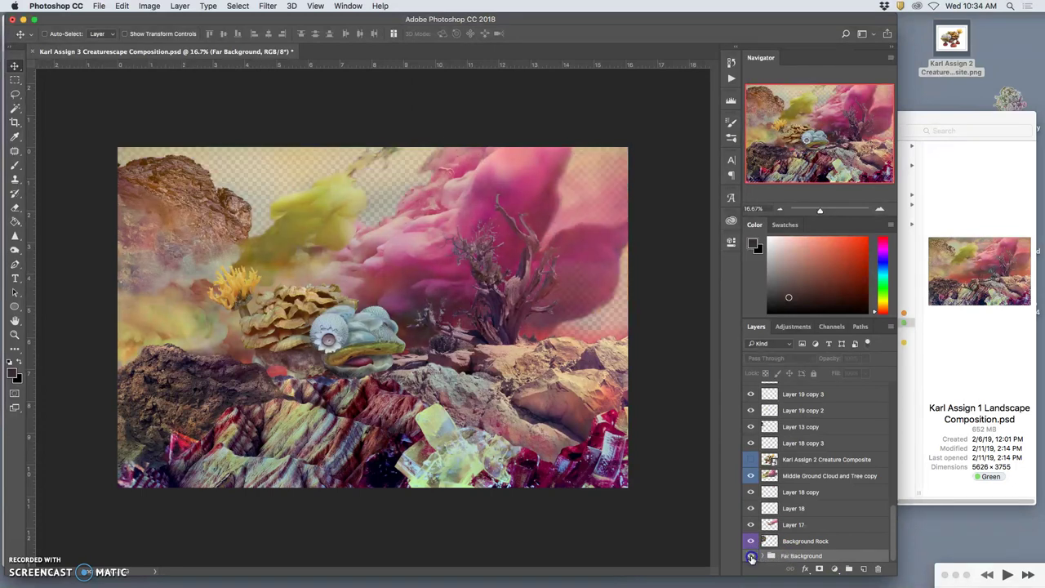
click(751, 557)
right_click(807, 555)
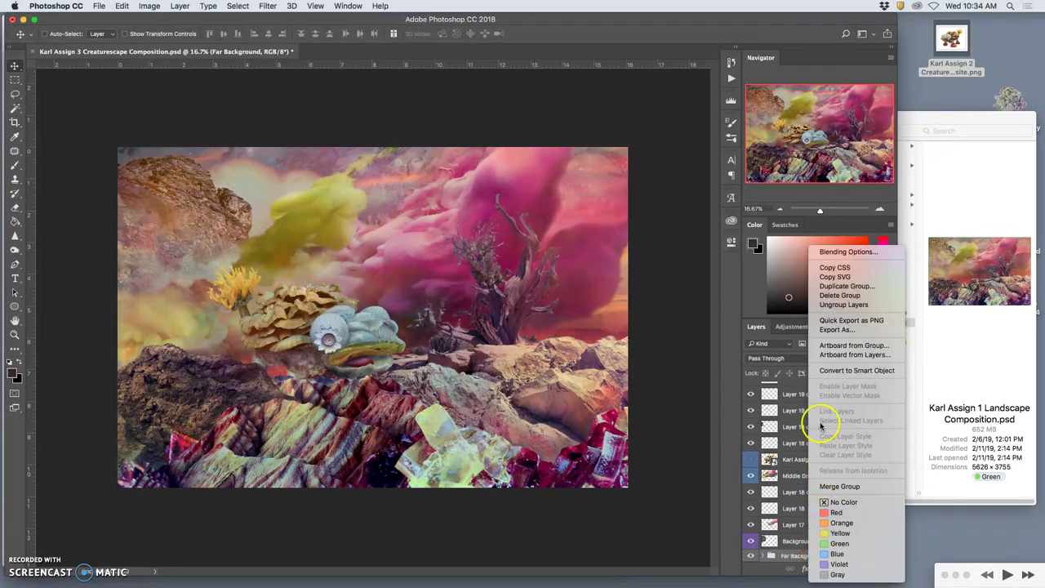
click(841, 502)
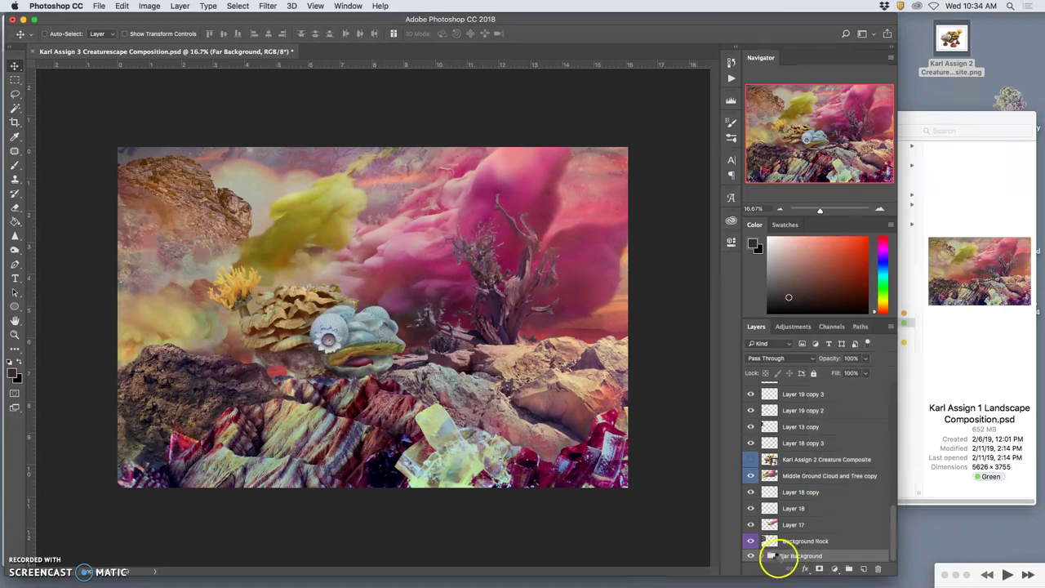
Select Far Background and toggle Far Background, Background Rock and Layer 17 on and off to check each.
click(819, 556)
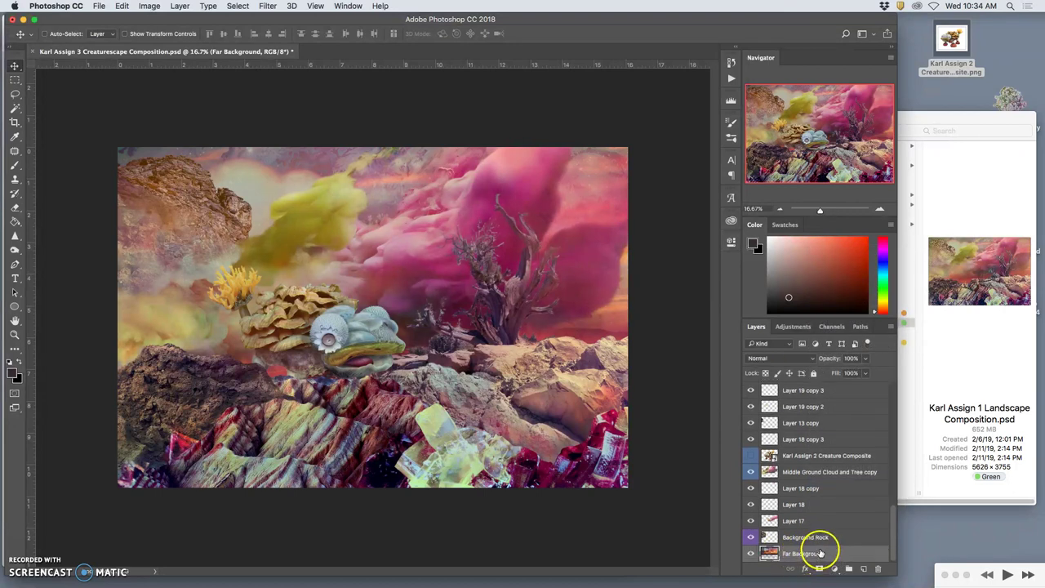
click(752, 555)
click(751, 556)
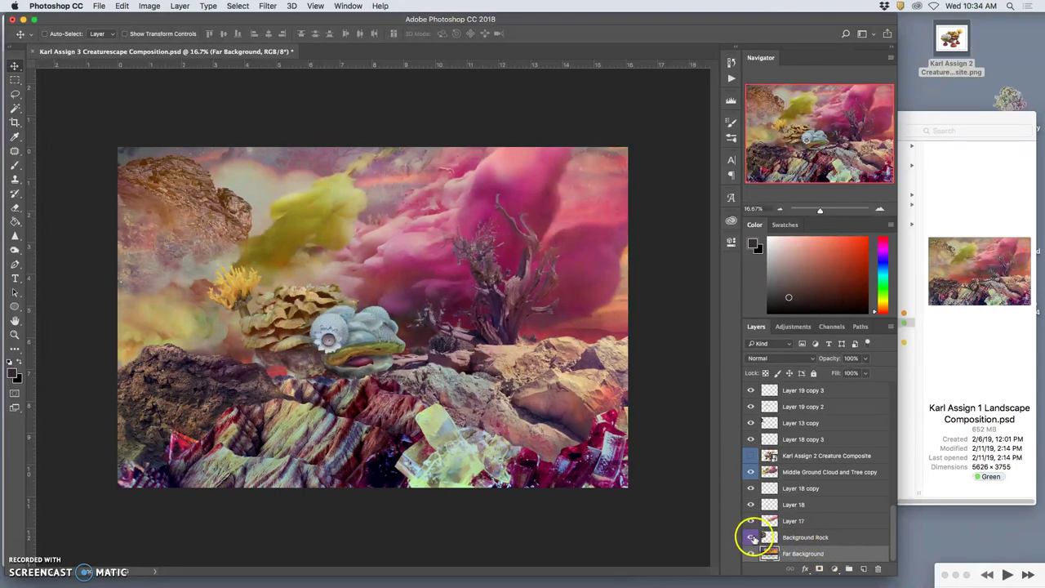
click(751, 537)
click(752, 537)
click(751, 521)
click(751, 521)
Select Middle Ground Cloud and Tree copy through Background Rock and merge them into one layer.
drag(762, 490, 814, 504)
click(805, 473)
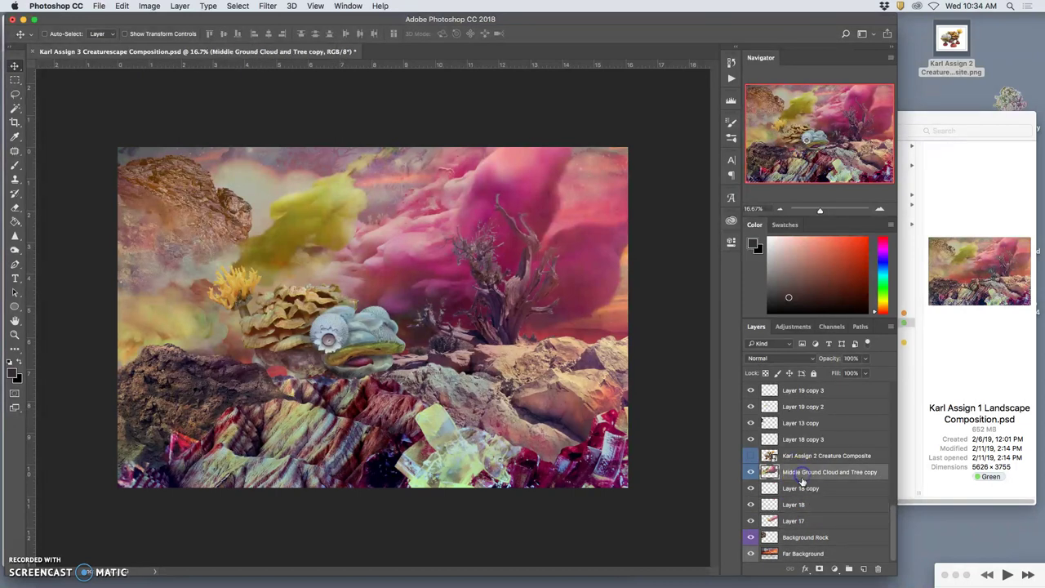
shift+click(804, 537)
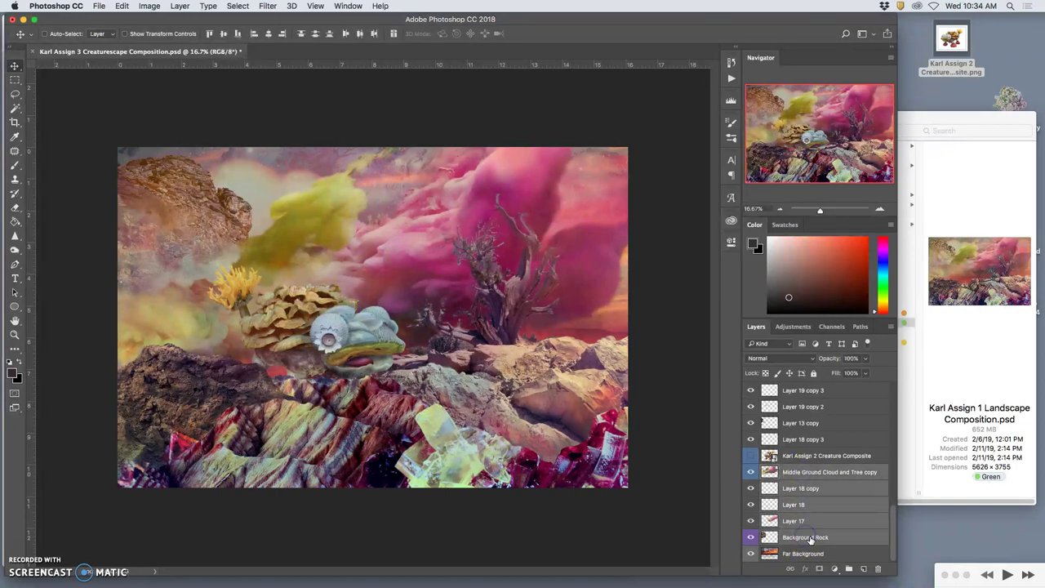
drag(809, 538, 794, 500)
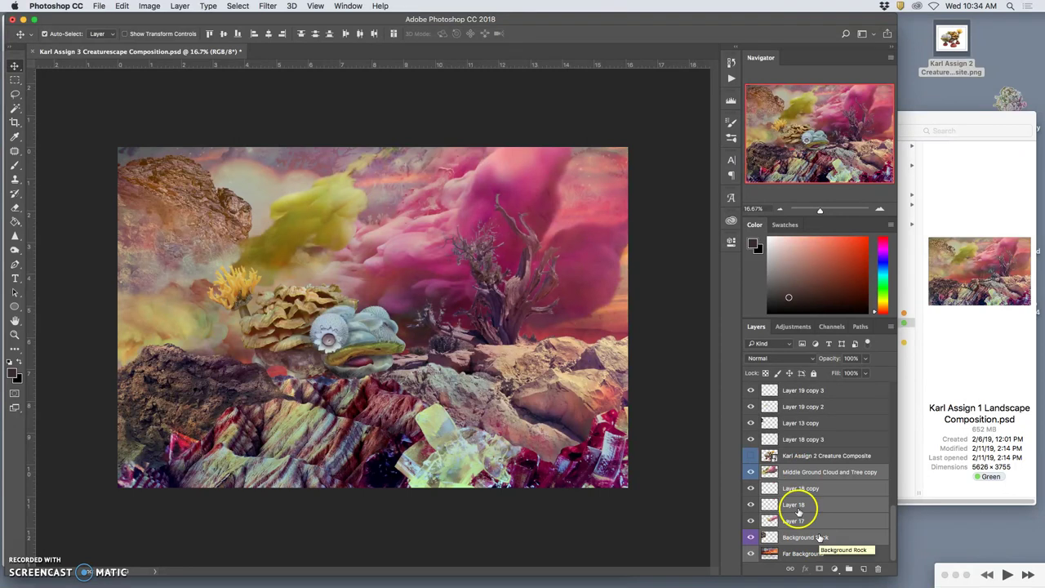
click(179, 6)
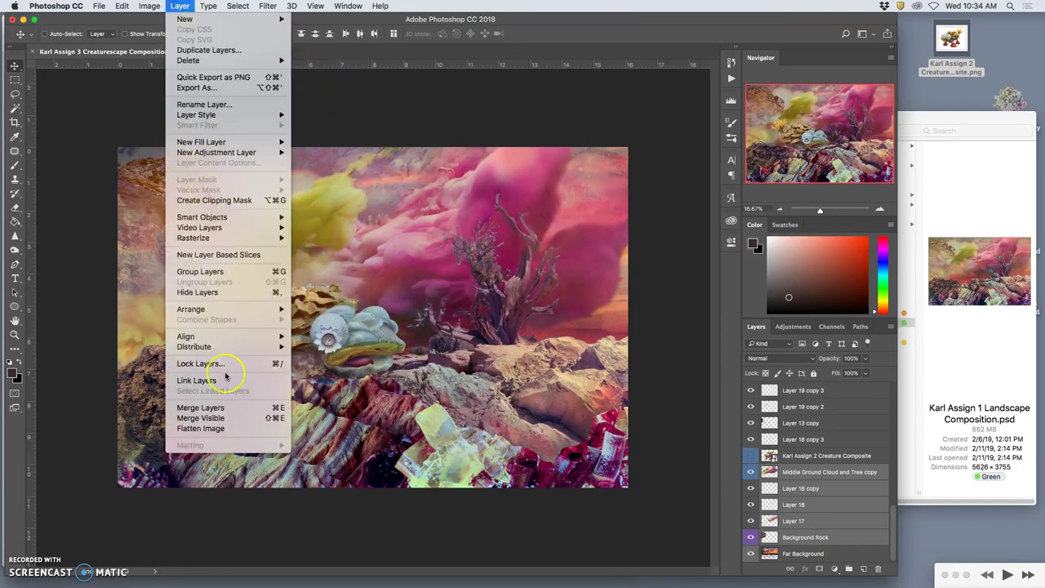
click(349, 396)
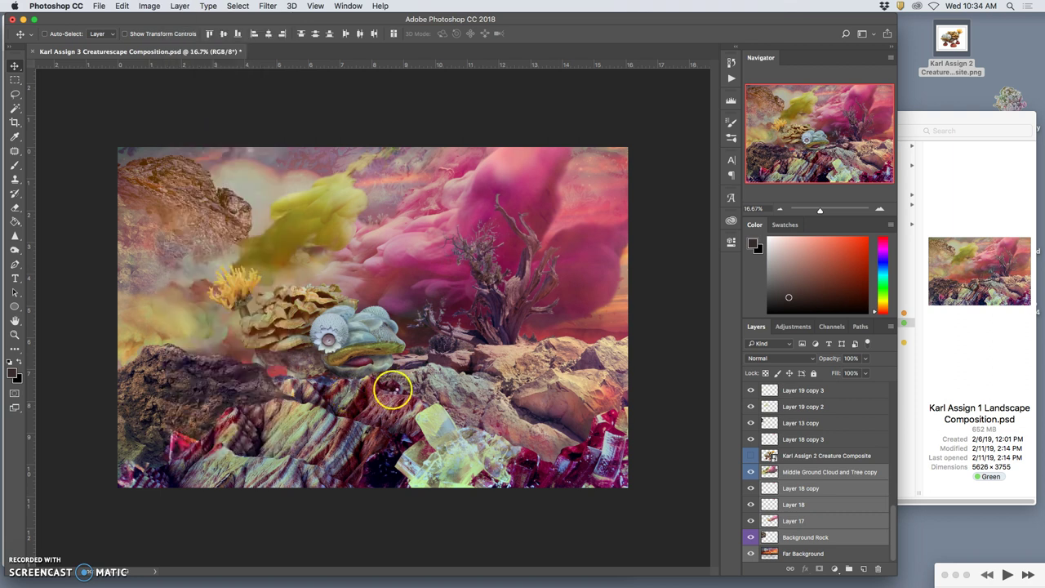
key(super+e)
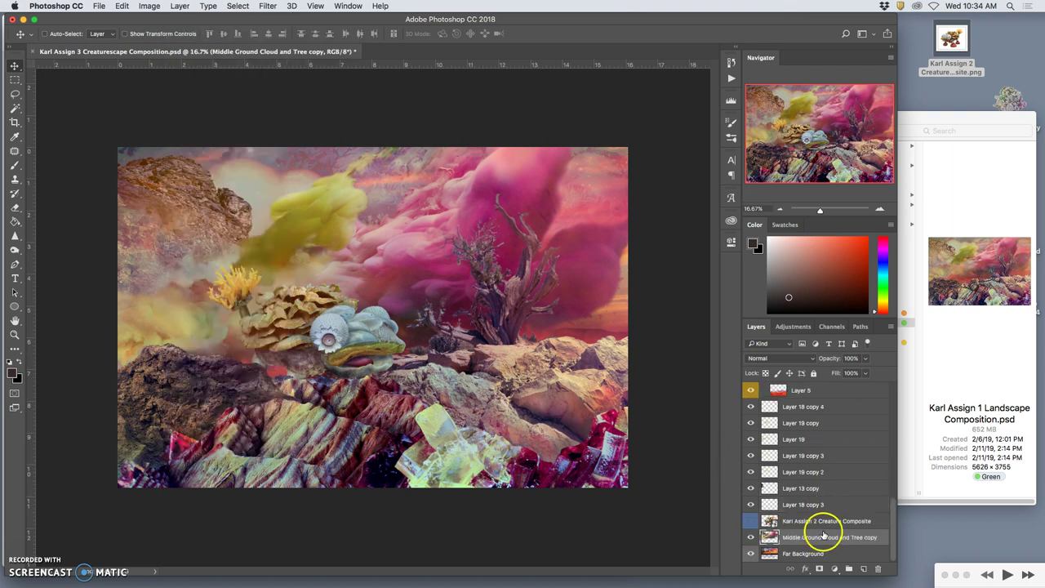
Toggle the merged middle-ground layer's visibility repeatedly to compare the clouds.
click(750, 538)
click(750, 538)
click(750, 538)
click(750, 538)
click(750, 538)
click(751, 538)
click(750, 538)
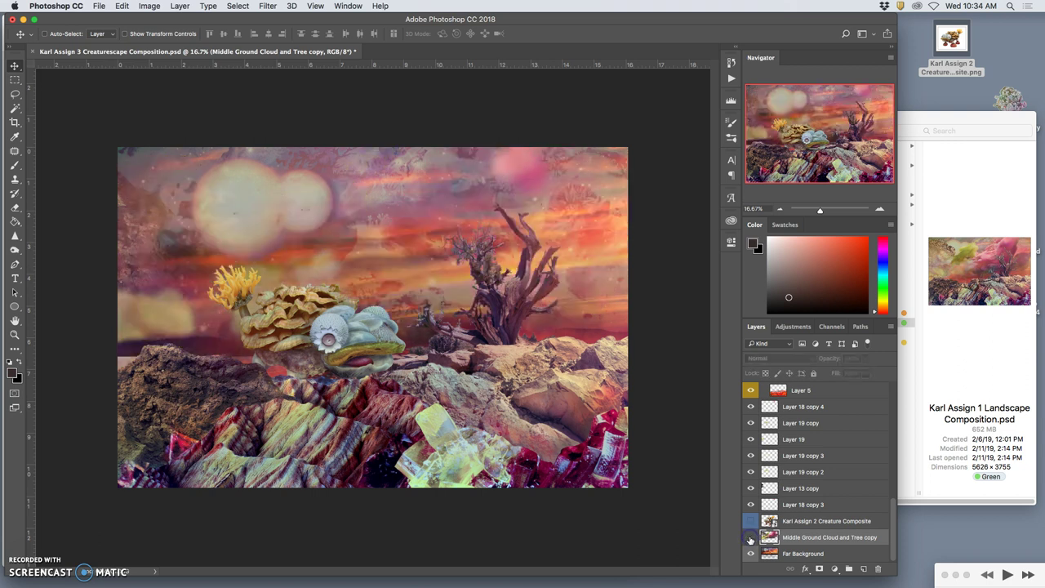
click(750, 538)
click(751, 538)
click(750, 538)
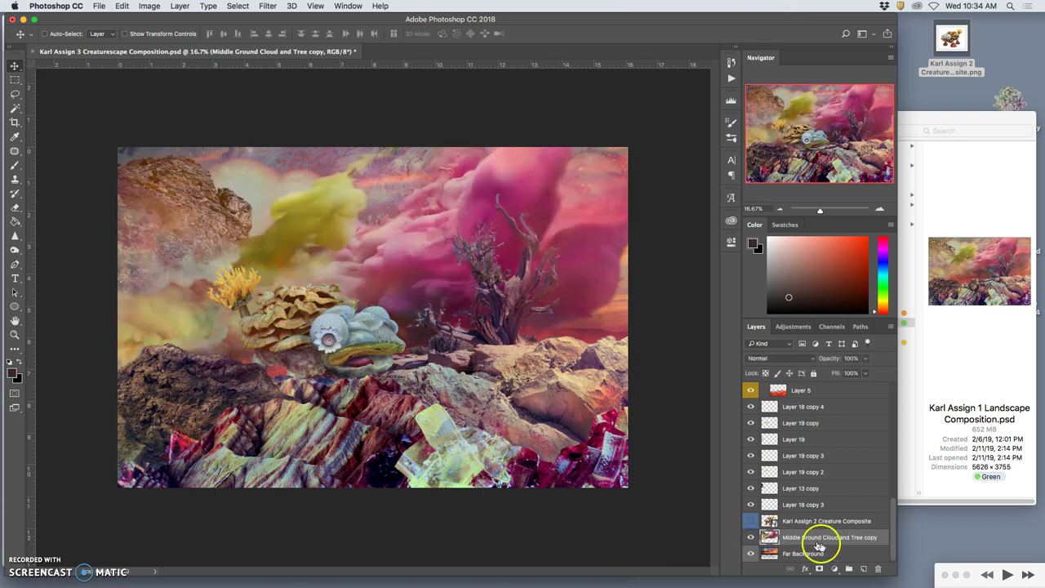
Toggle Layer 18 copy 3 and Layer 13 copy visibility to check their contribution.
click(801, 505)
click(751, 506)
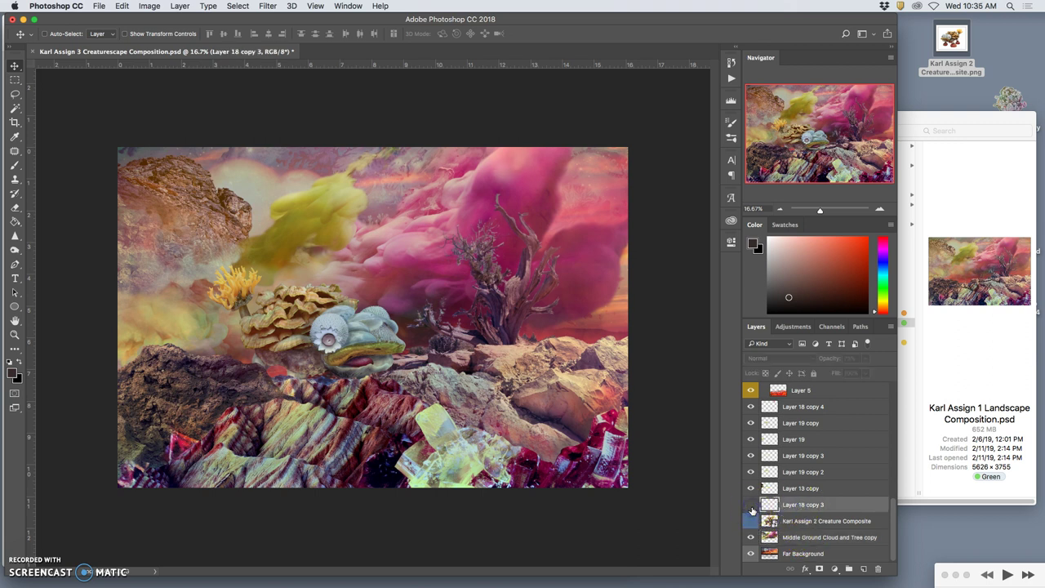
click(751, 506)
click(751, 488)
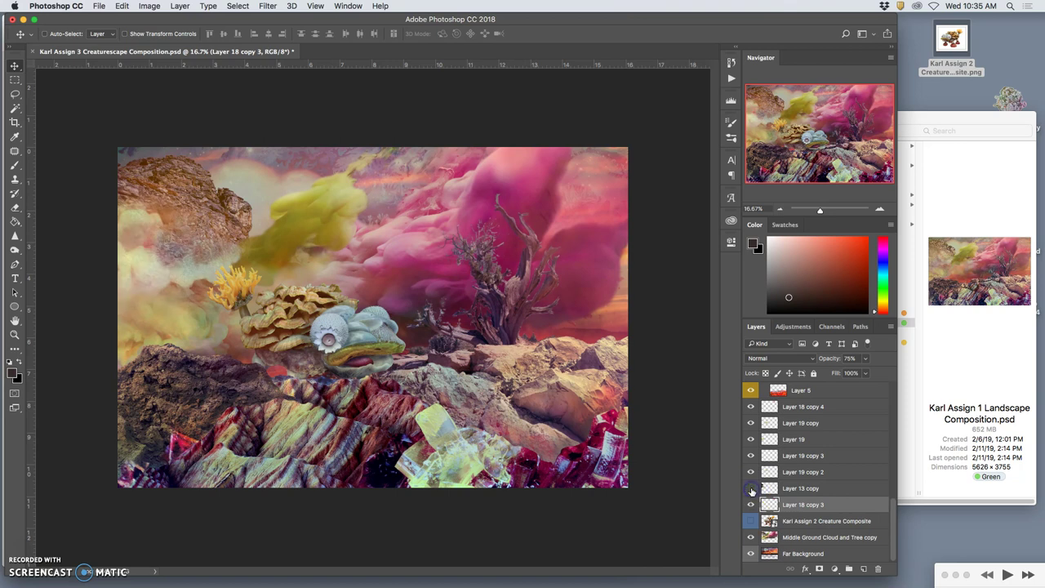
click(751, 488)
click(752, 489)
click(751, 488)
click(751, 488)
Show Layer 13 copy again and make Karl Assign 2 Creature Composite visible.
click(793, 521)
click(751, 488)
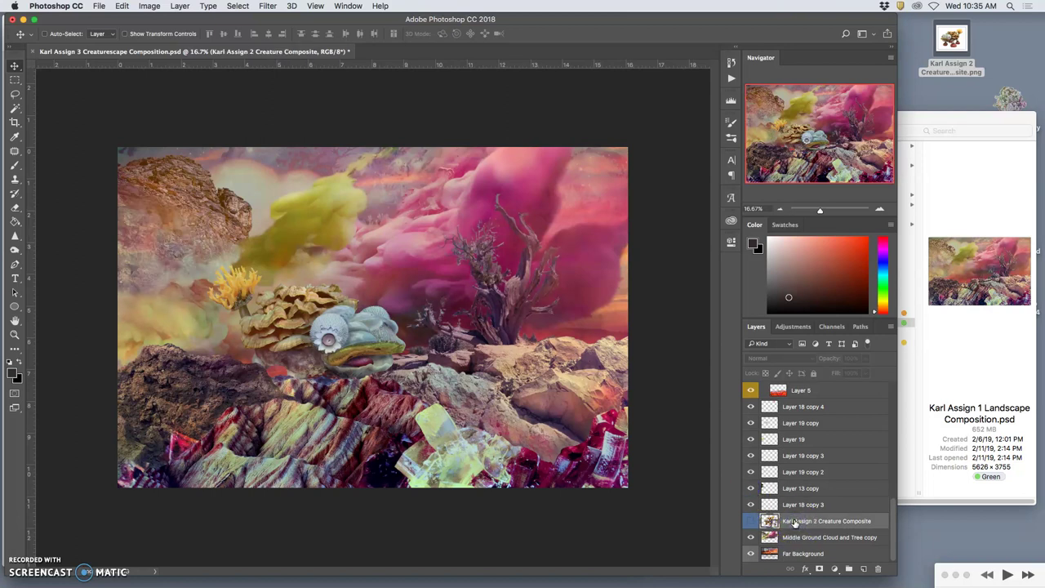
drag(794, 522, 779, 512)
click(751, 522)
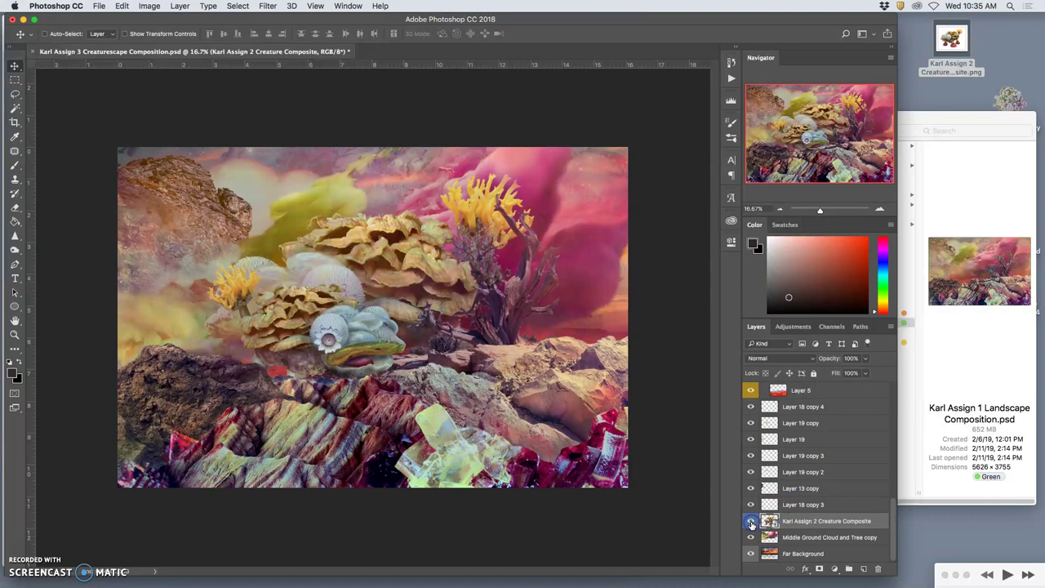
drag(799, 519, 752, 460)
Give the creature composite layer a green label and hide the creature copy in Close Foreground.
scroll(770, 465, up, 5)
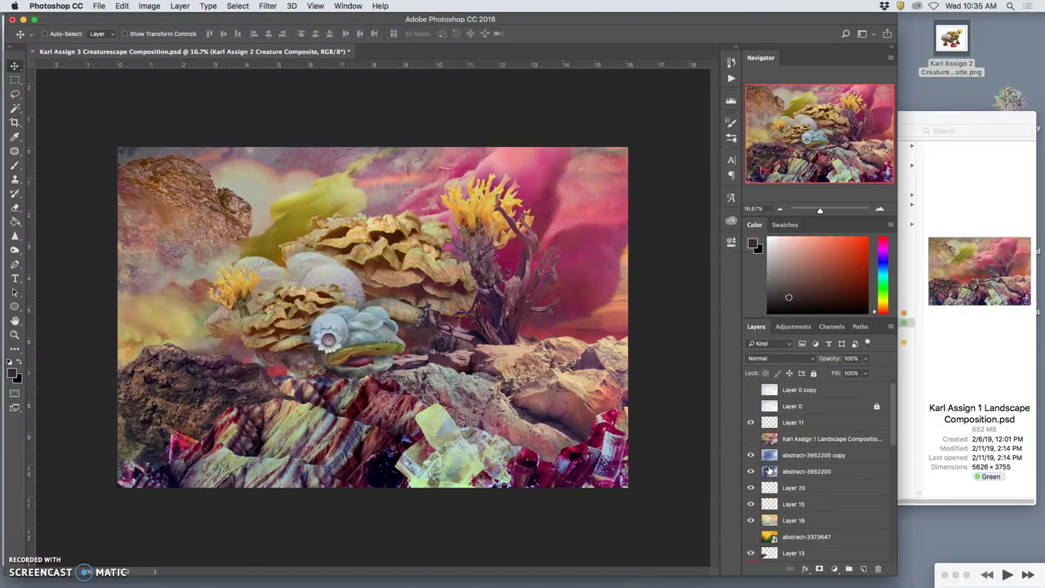
click(768, 461)
scroll(768, 460, down, 5)
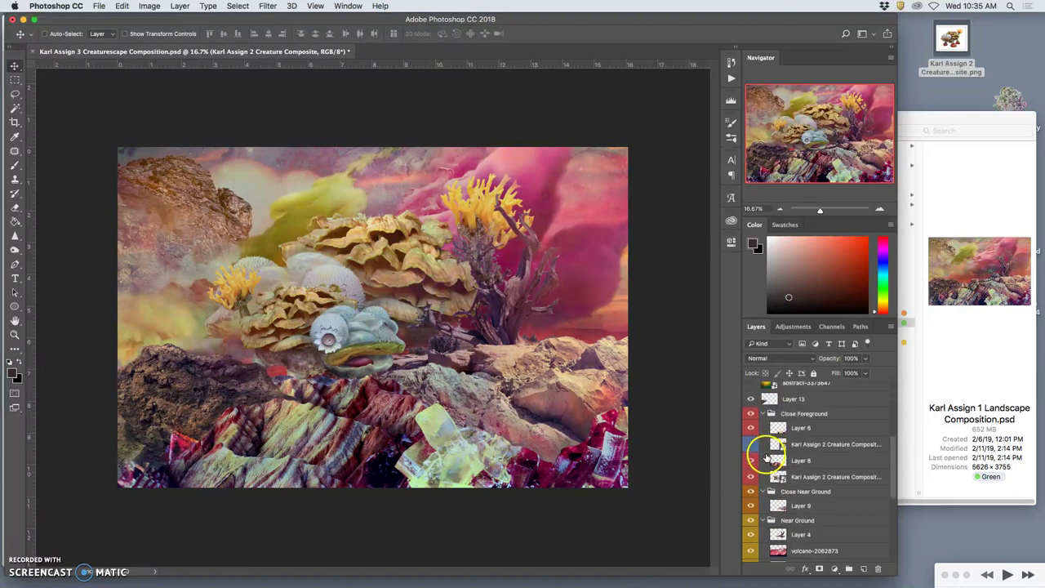
right_click(750, 467)
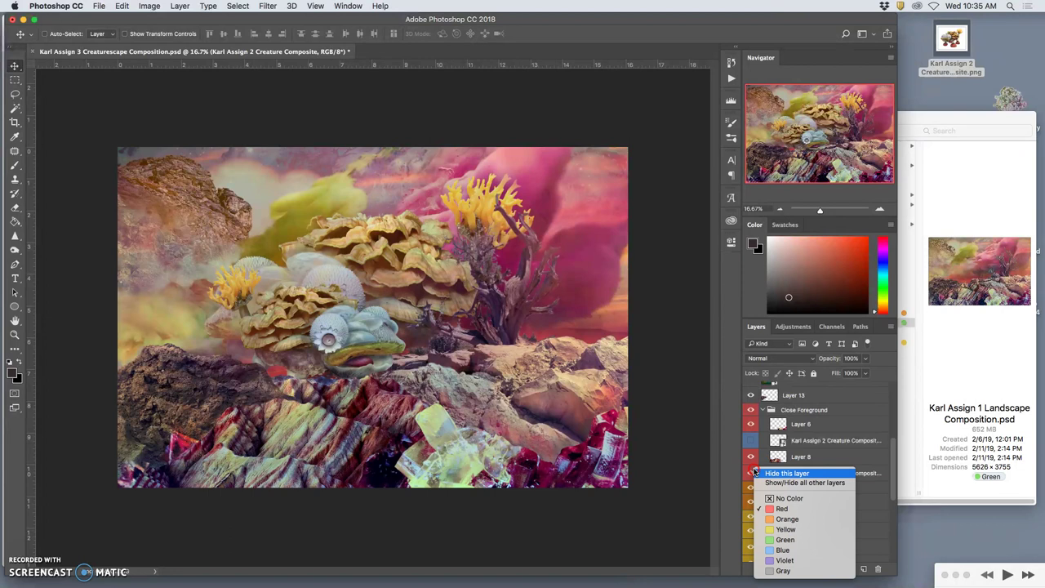
click(779, 539)
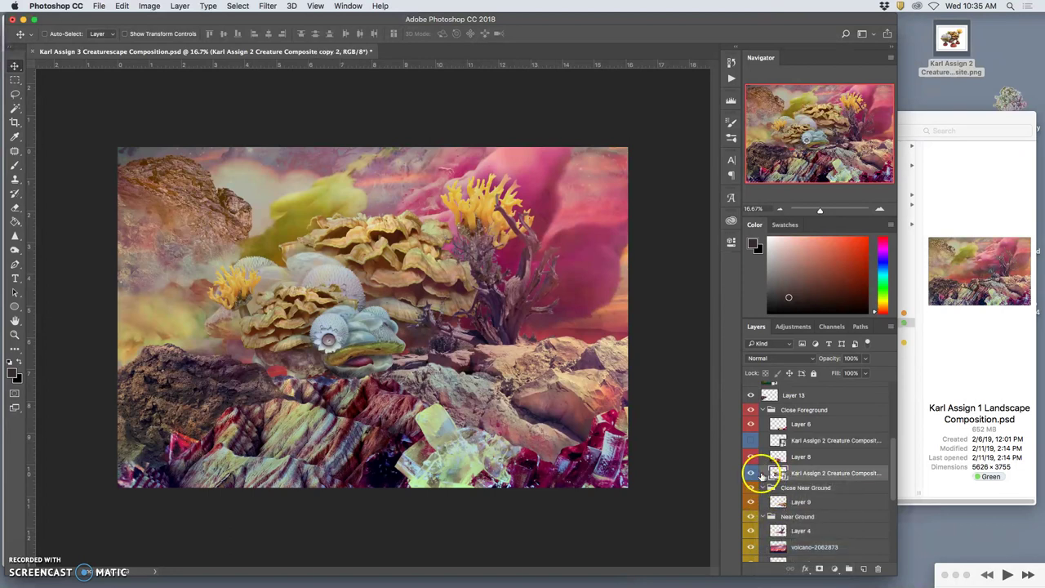
click(750, 473)
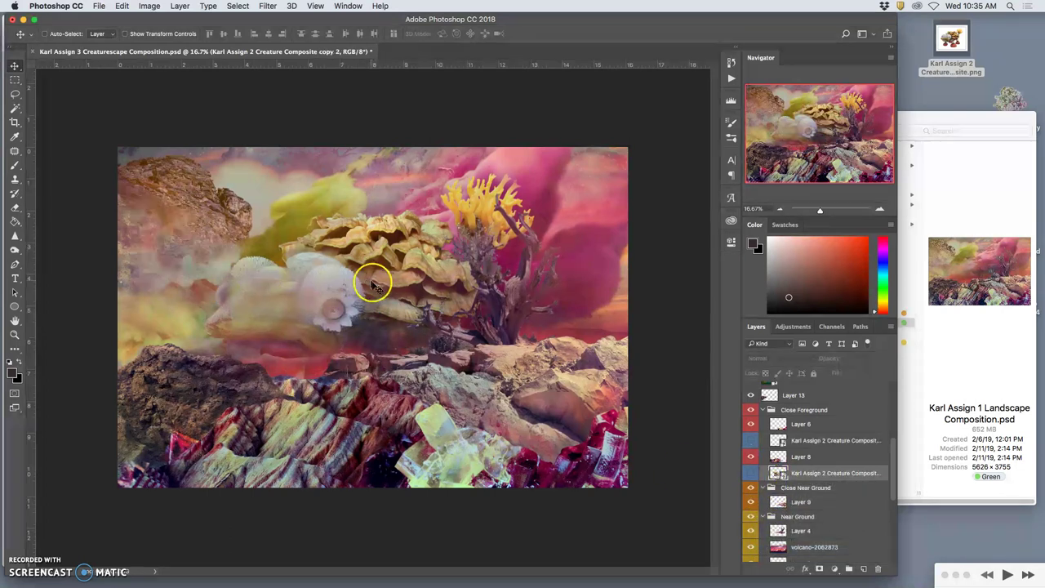
Select the lower Karl Assign 2 Creature Composite layer and toggle it to compare.
scroll(805, 529, down, 5)
click(798, 523)
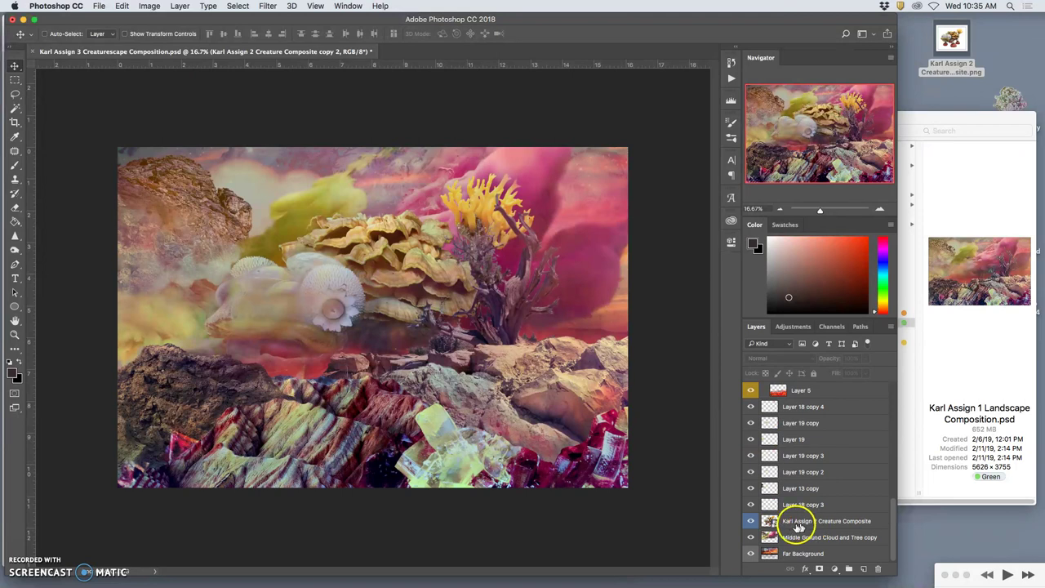
click(751, 520)
click(750, 521)
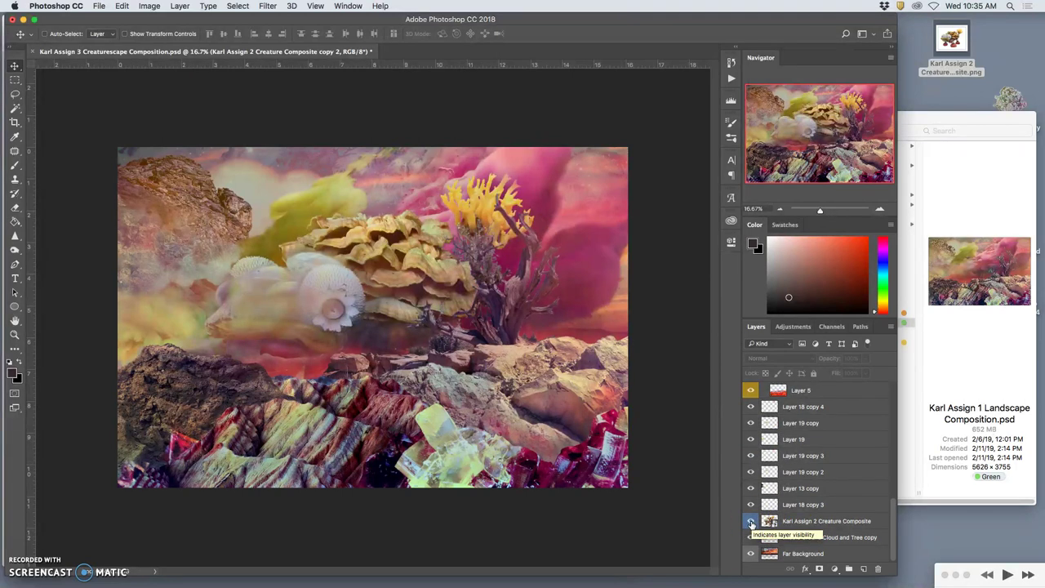
click(751, 521)
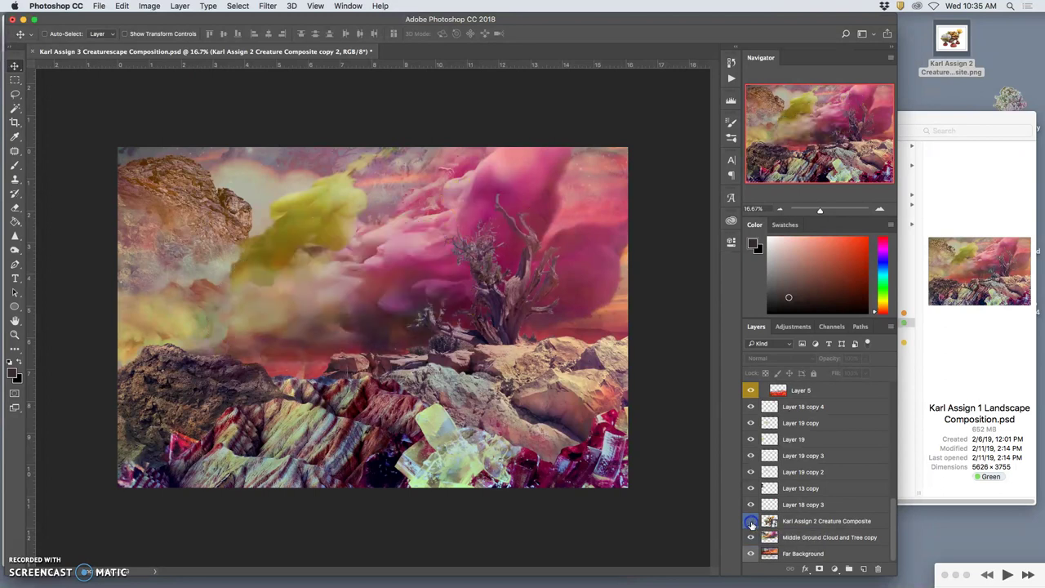
click(750, 521)
Hide the rock-sliver layers above the creature, then show them again and select Layer 18 copy 3.
drag(750, 504, 748, 404)
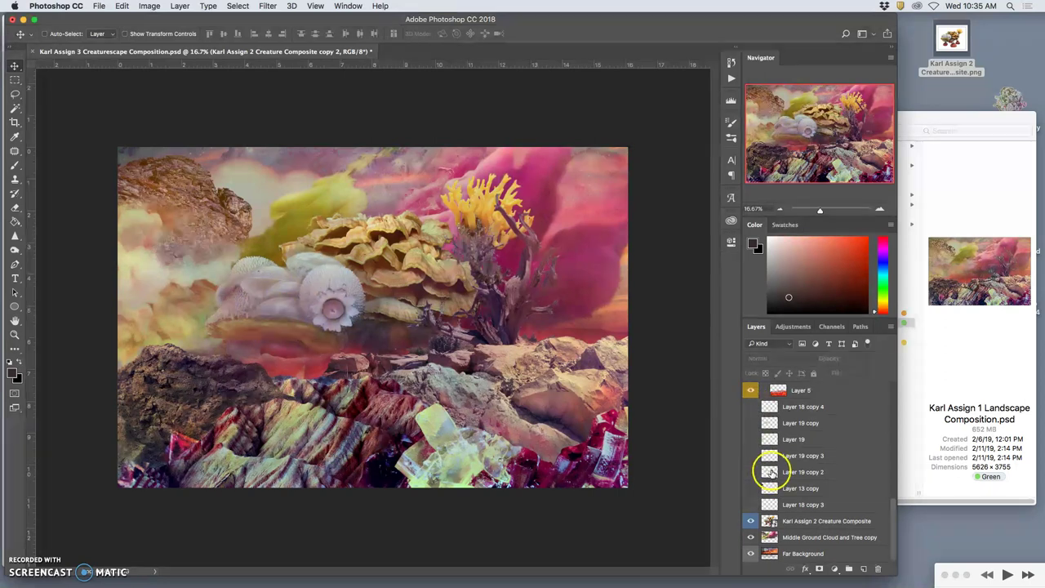
click(750, 406)
click(750, 423)
drag(752, 441, 751, 506)
click(796, 504)
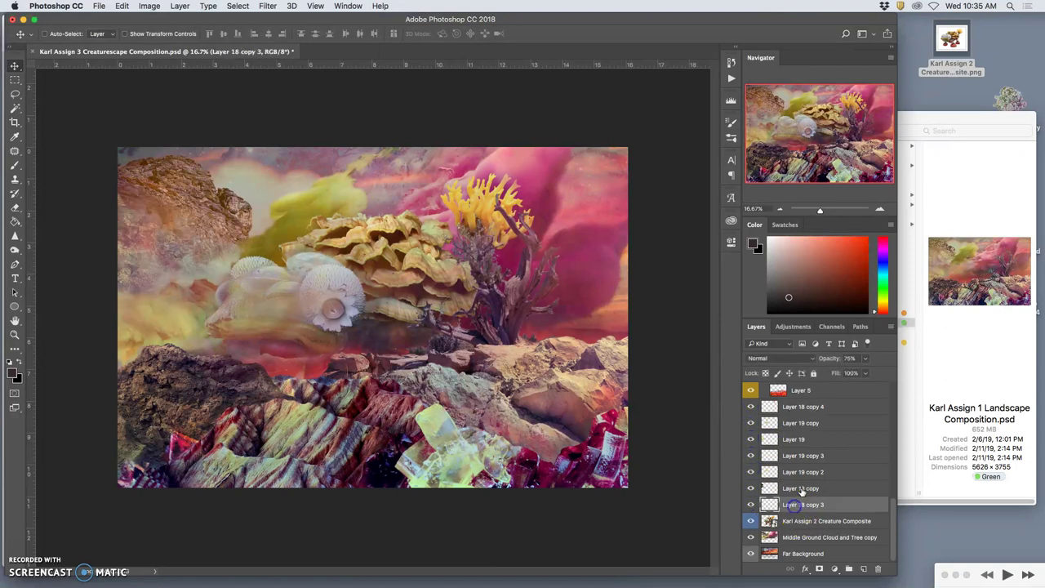
Merge the Close Near Ground group into a single layer with Cmd+E.
scroll(804, 485, up, 1)
scroll(802, 488, up, 2)
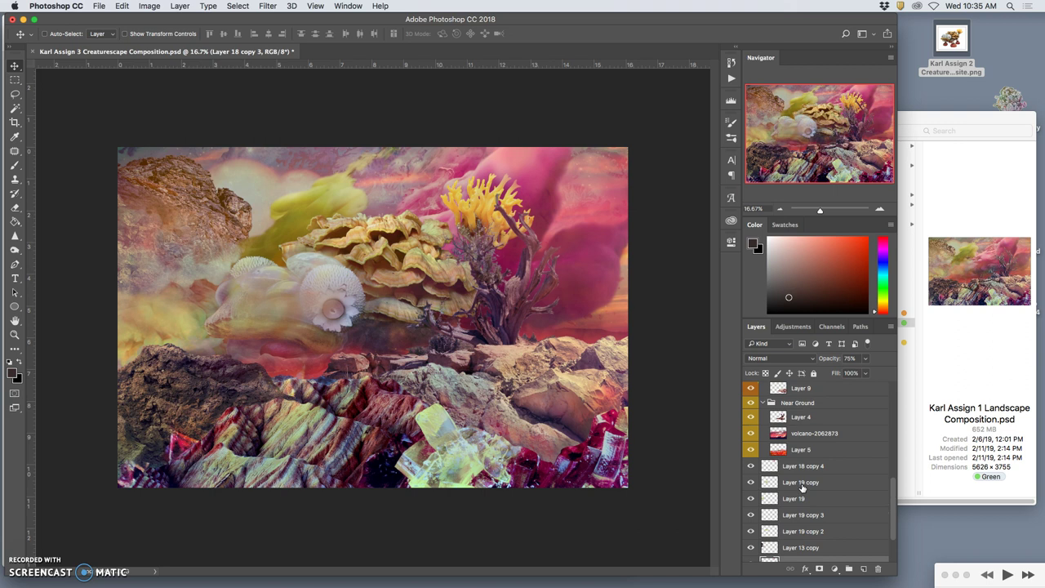
scroll(802, 488, up, 2)
scroll(802, 487, up, 2)
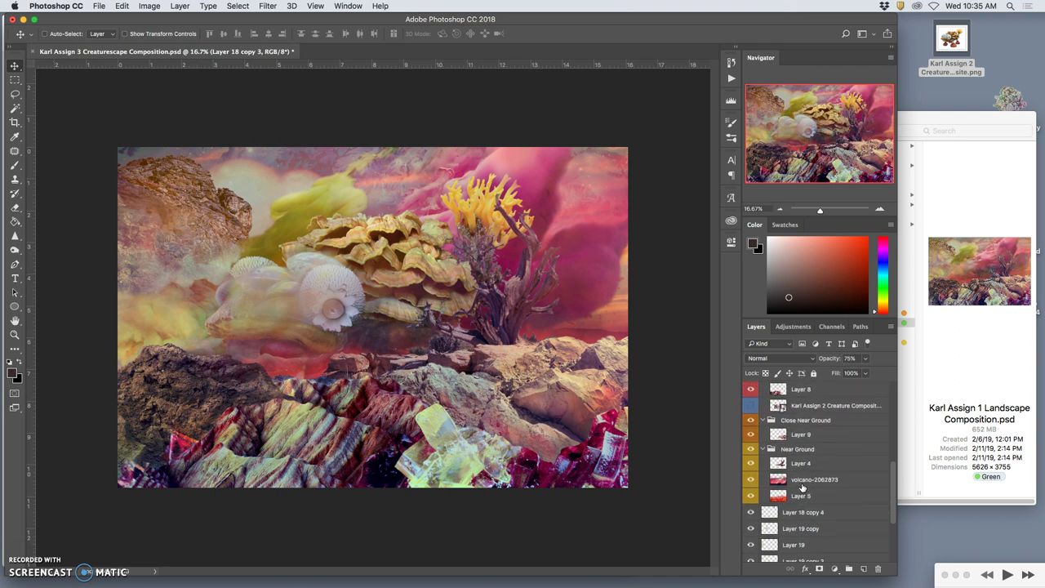
click(793, 442)
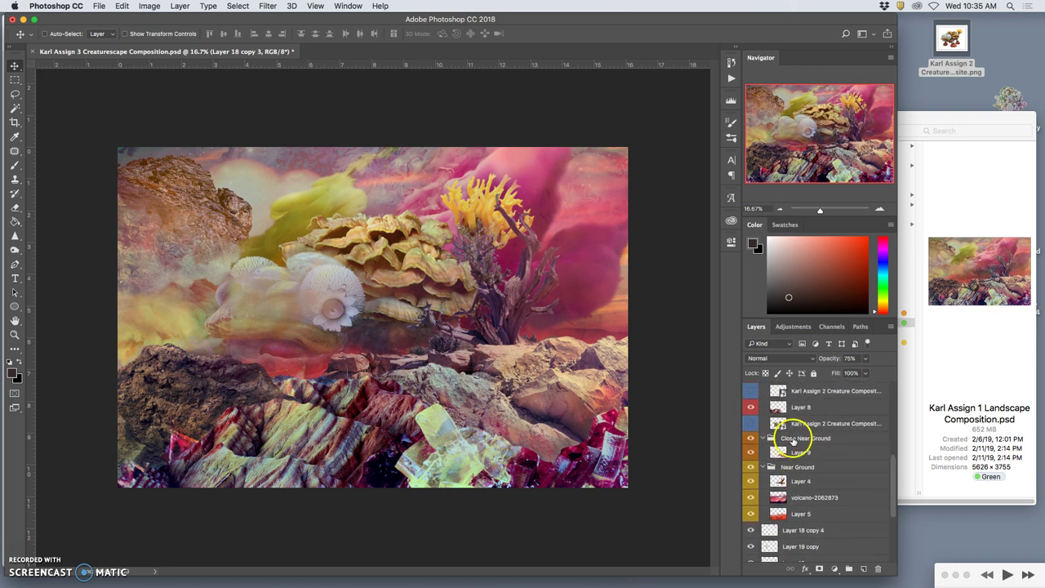
click(793, 440)
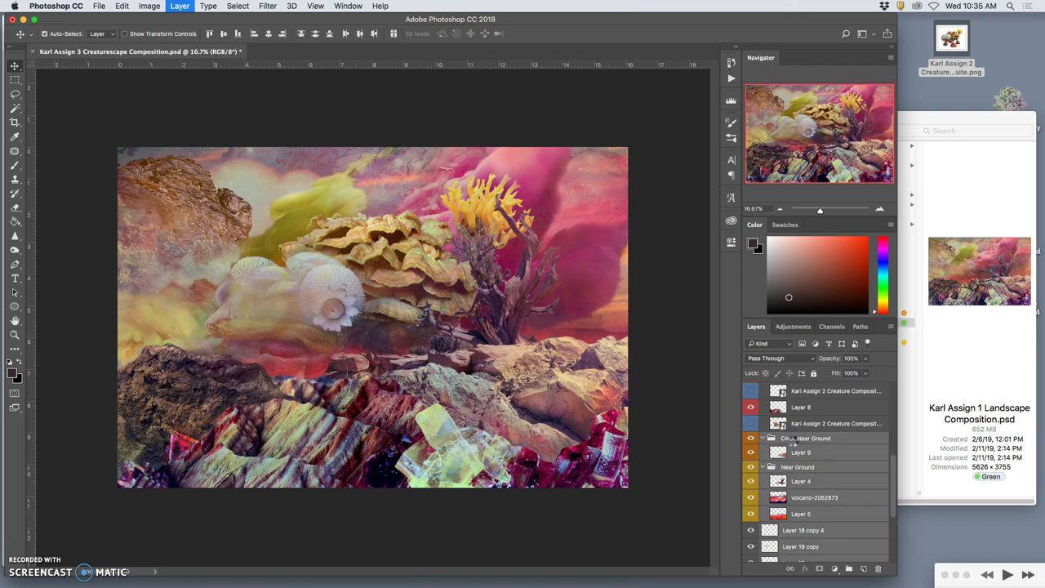
key(super+e)
click(781, 488)
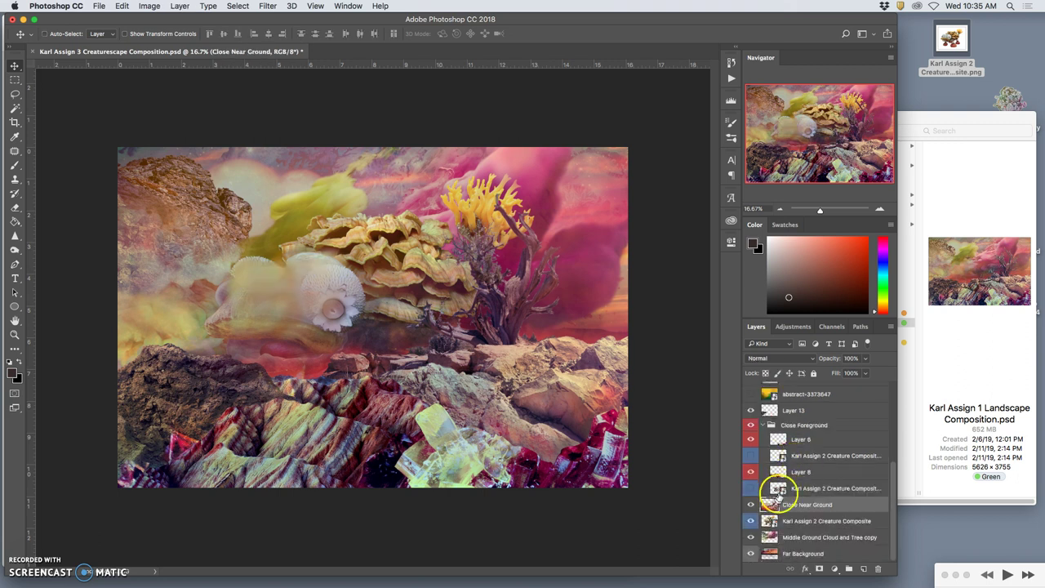
Toggle the merged Close Near Ground layer repeatedly to compare the creature beneath.
click(750, 507)
click(750, 506)
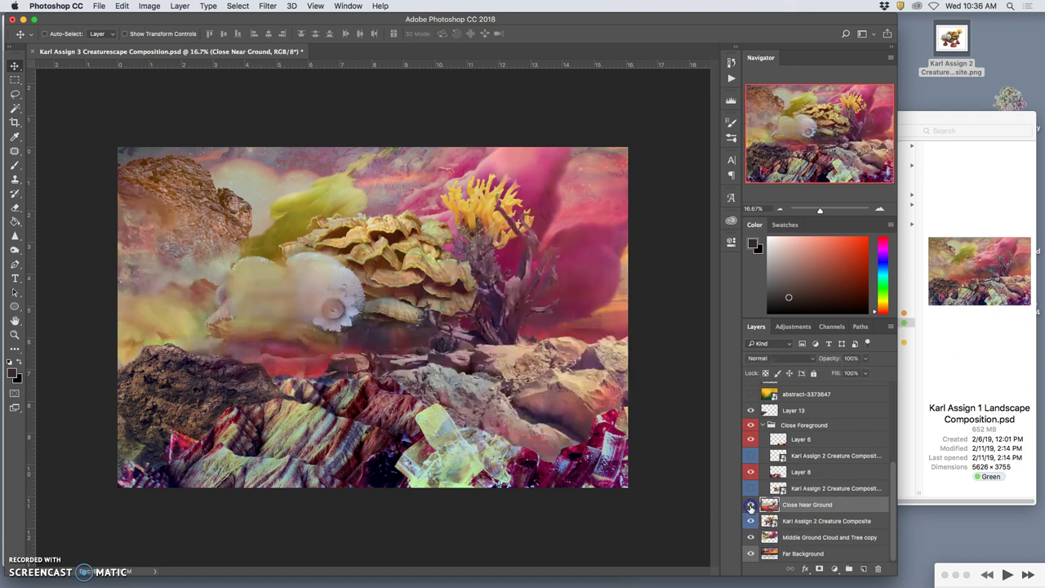
click(750, 506)
click(750, 506)
click(750, 506)
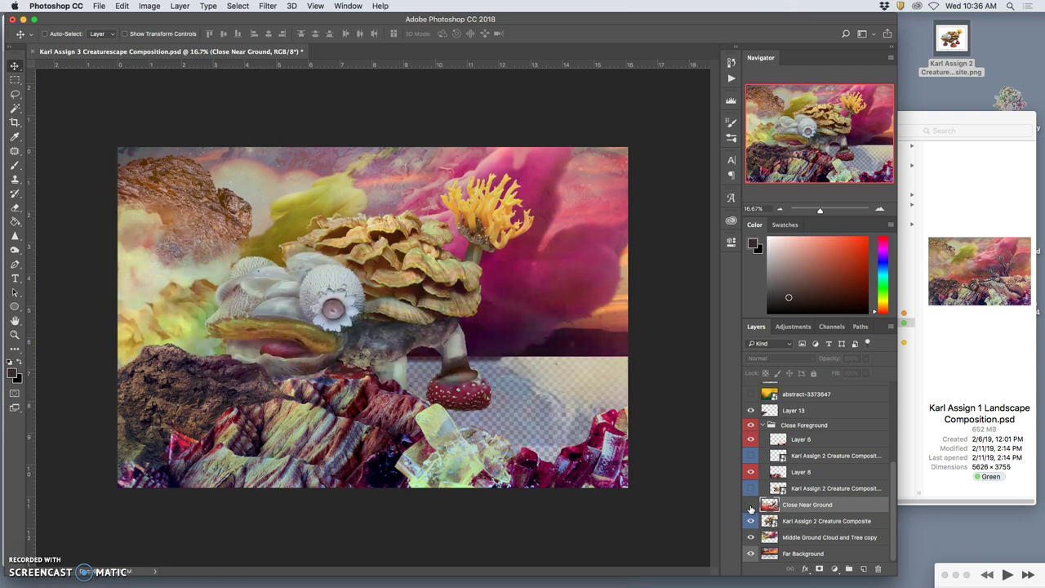
click(751, 506)
click(750, 506)
click(750, 506)
click(751, 506)
click(750, 507)
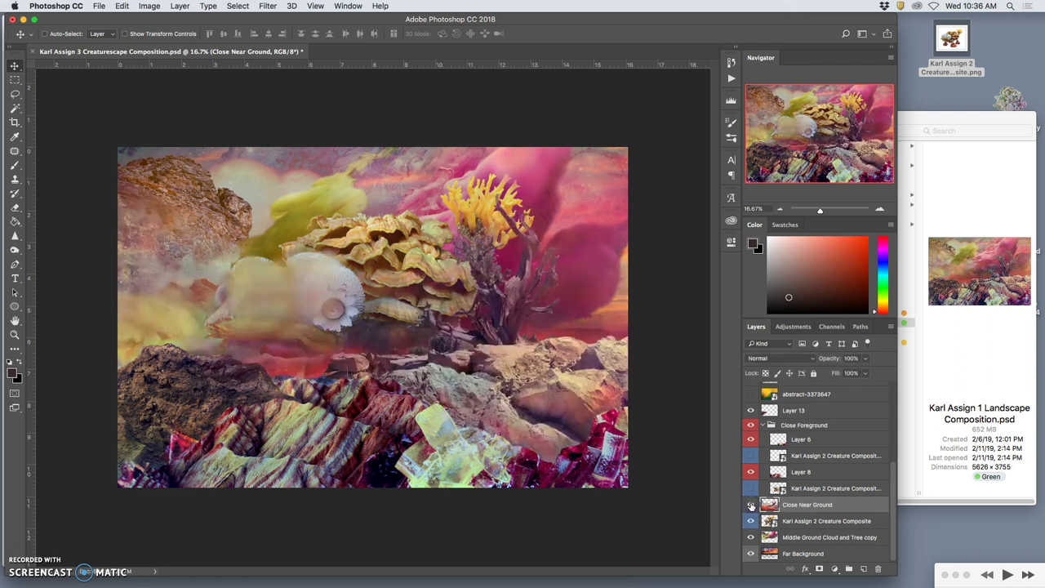
Toggle Middle Ground Cloud and Tree copy and Far Background visibility to compare.
click(751, 537)
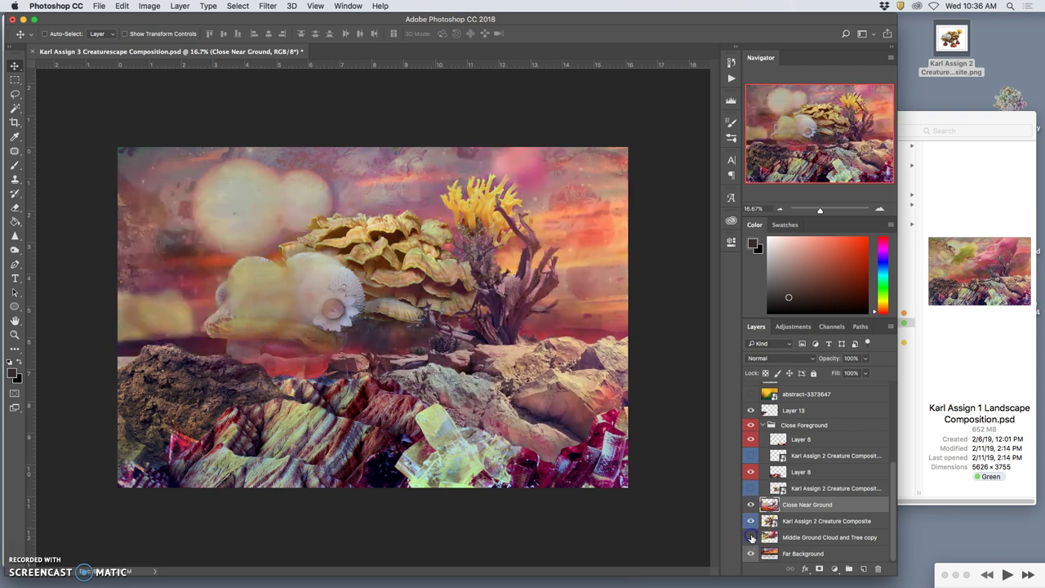
click(751, 537)
click(750, 554)
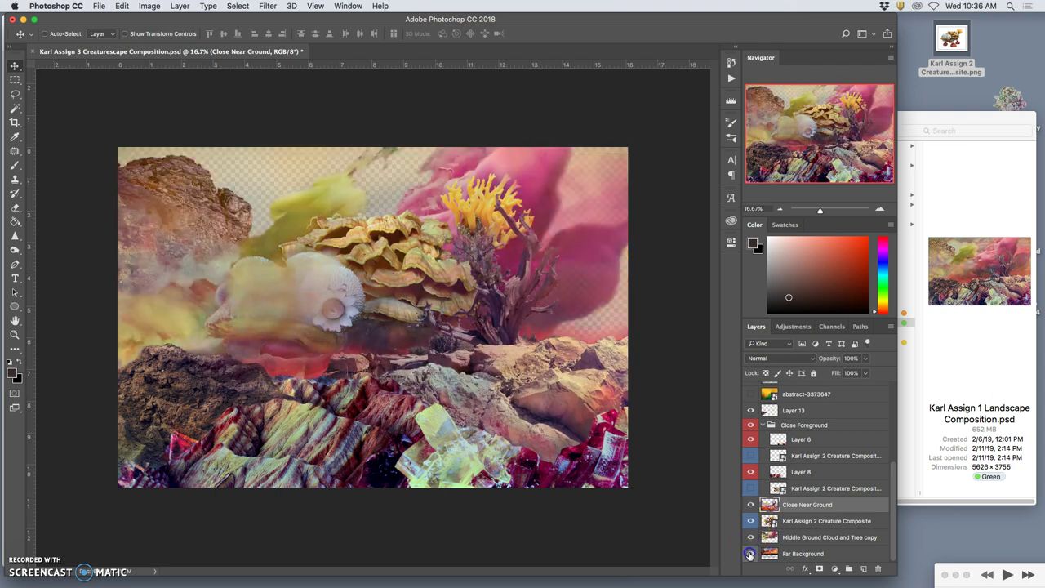
click(749, 553)
scroll(755, 516, up, 1)
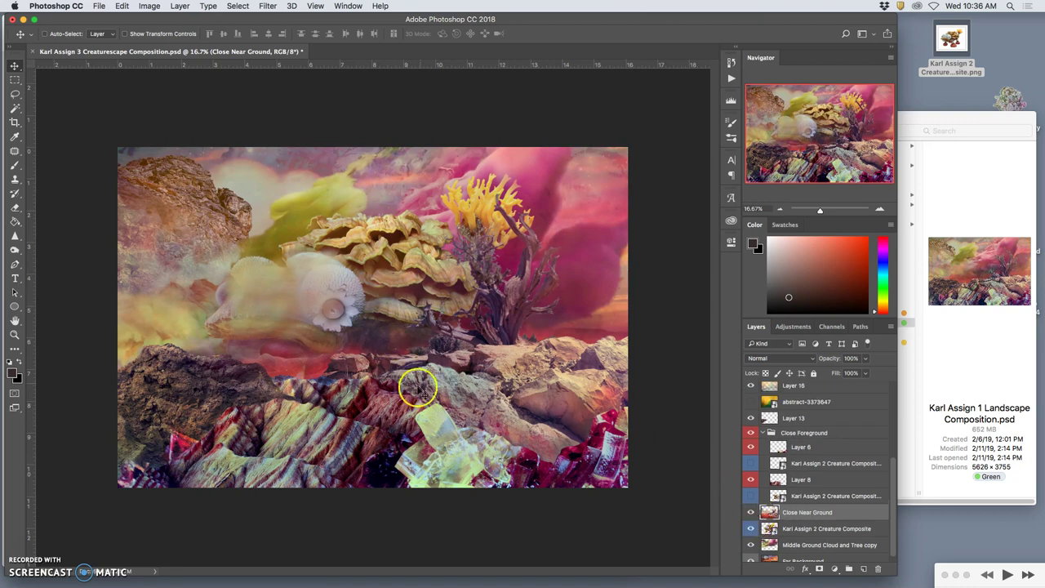
scroll(792, 480, up, 1)
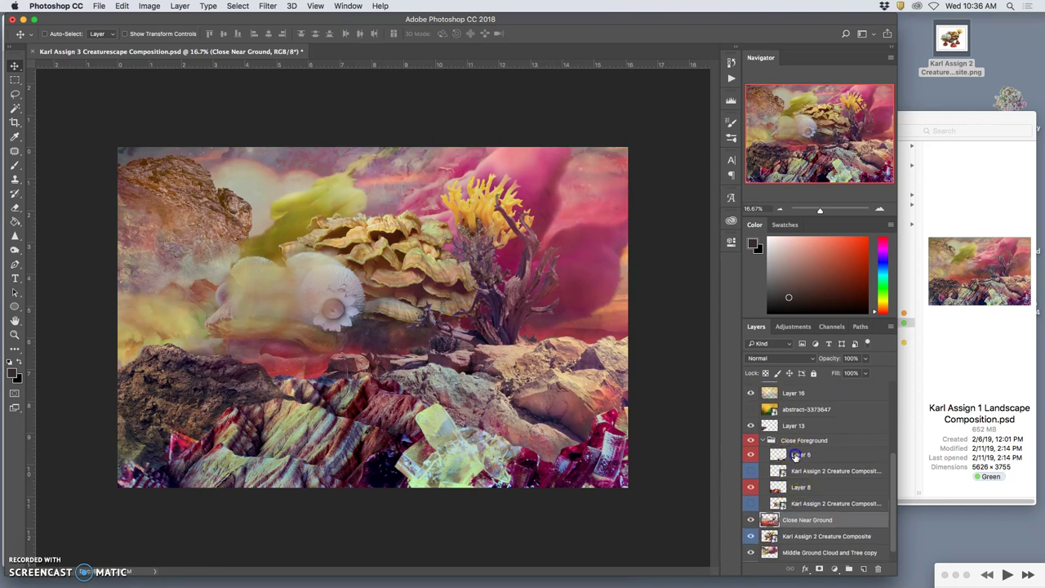
Show Layer 8, hide the creature copy's shell and fungus, and compare Layer 8 on and off.
click(796, 454)
click(750, 487)
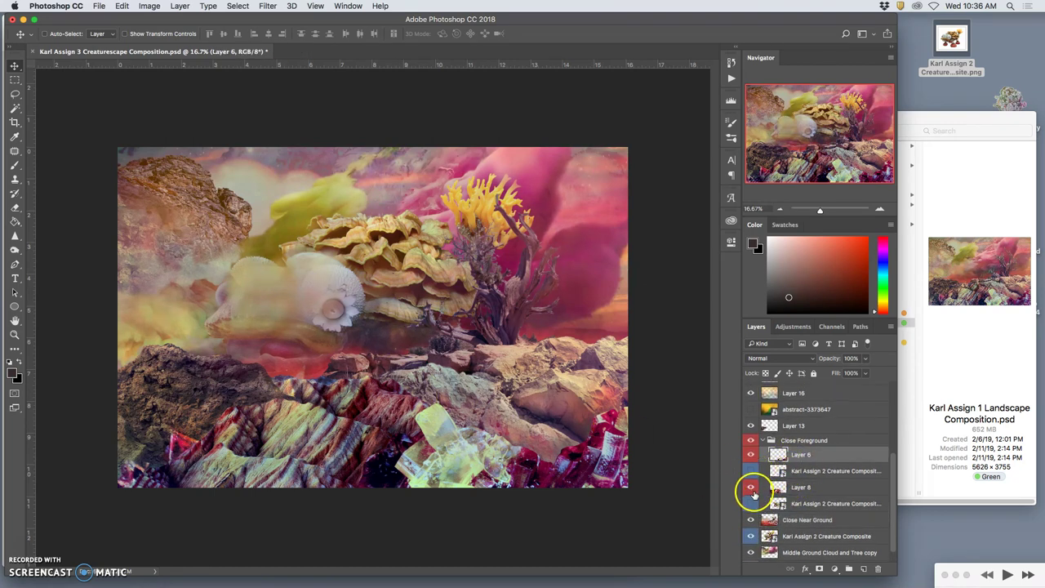
click(750, 535)
click(751, 503)
click(751, 503)
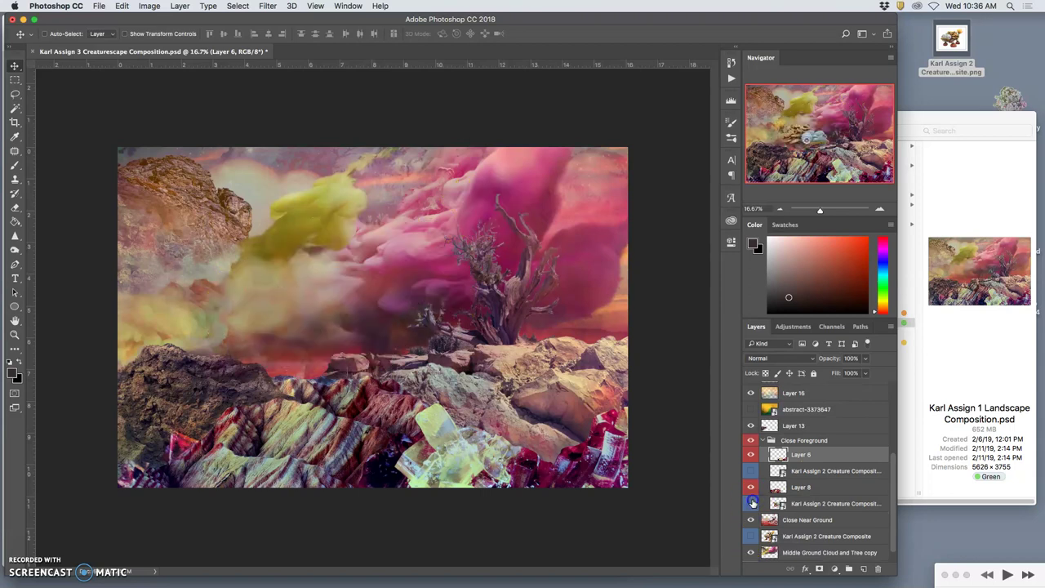
click(752, 488)
click(752, 488)
click(751, 487)
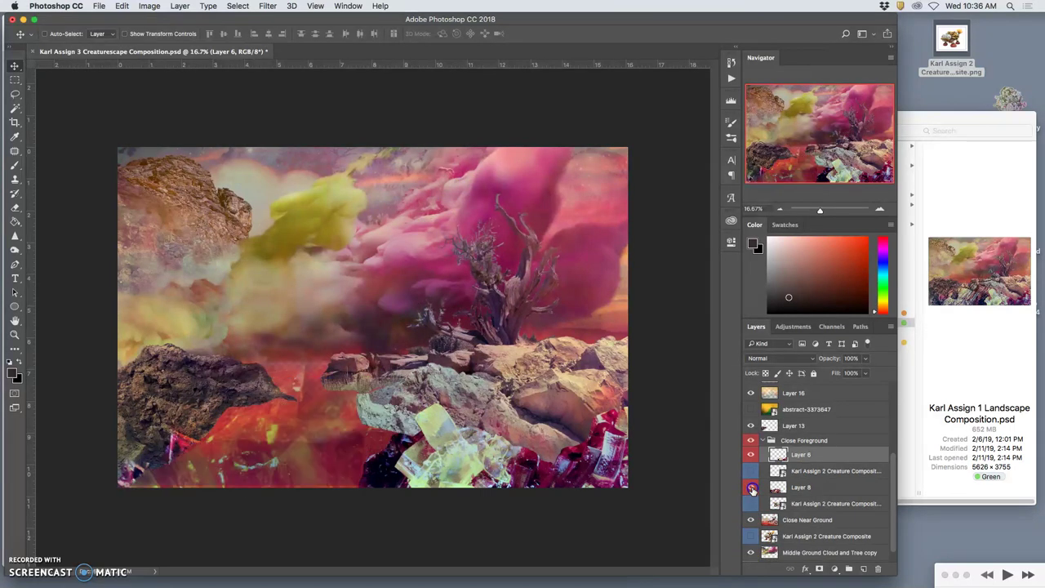
click(751, 488)
Show the creature composite in Close Foreground and toggle Layer 8 to compare.
click(751, 471)
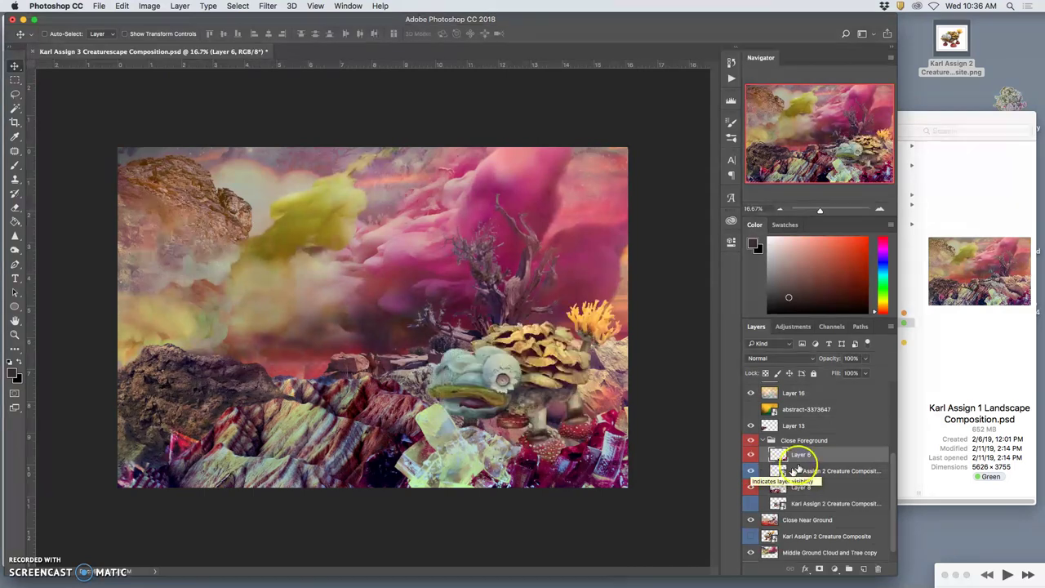
click(800, 455)
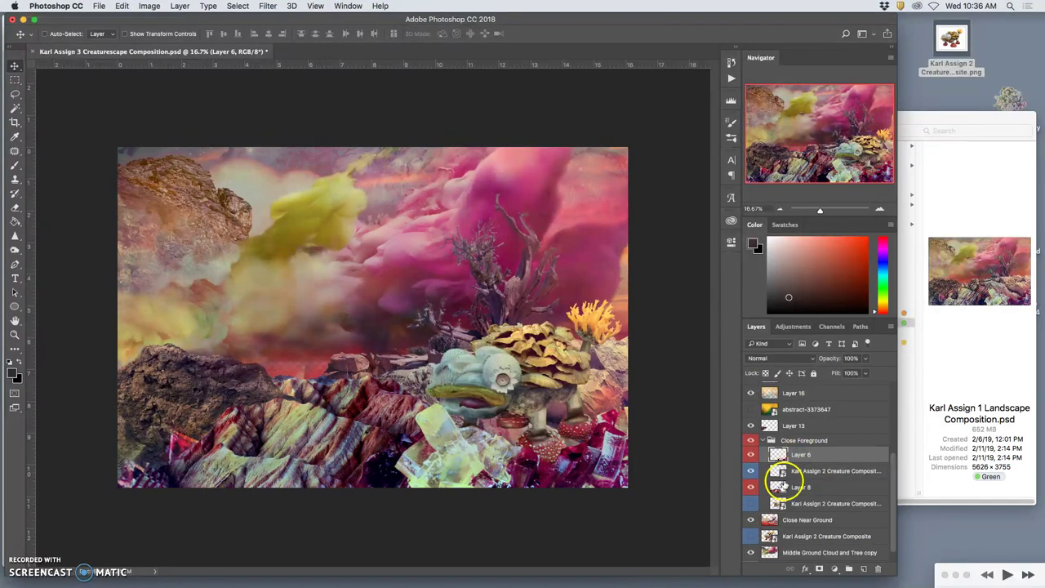
click(787, 471)
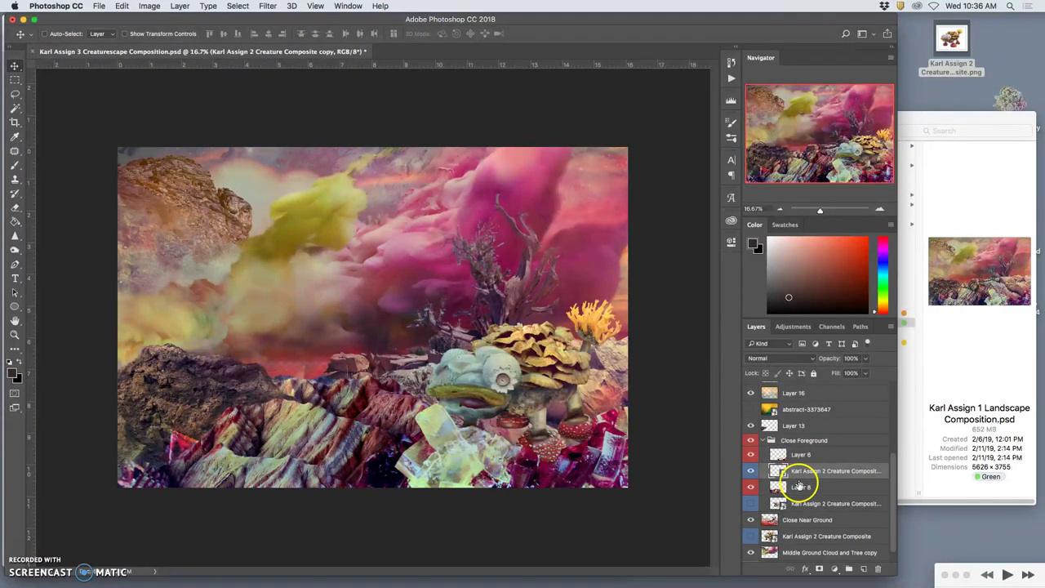
click(799, 485)
click(752, 487)
click(751, 487)
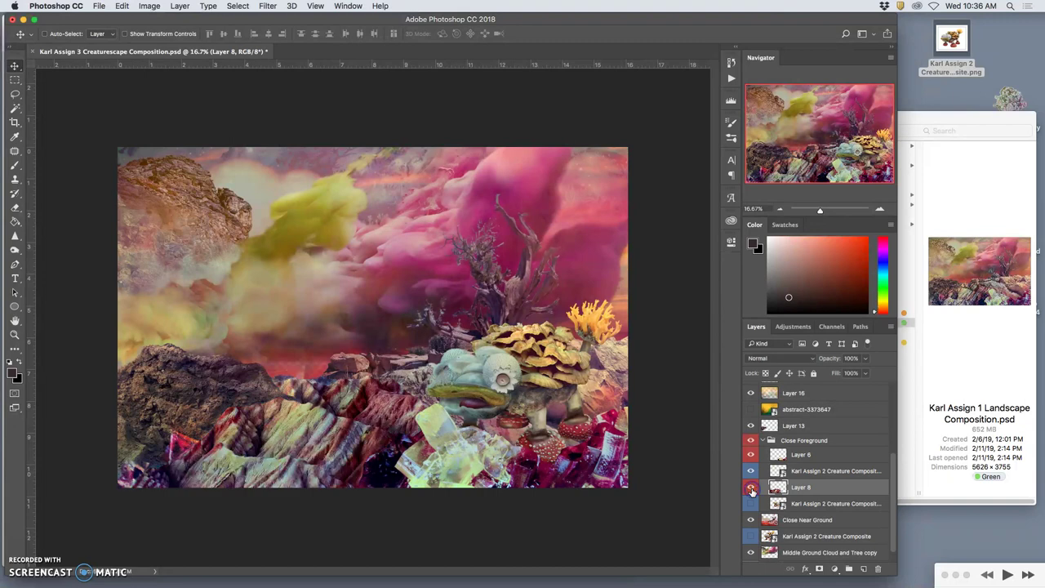
Select Layer 6, then scroll up to Layer 16 and select it for reordering.
click(790, 453)
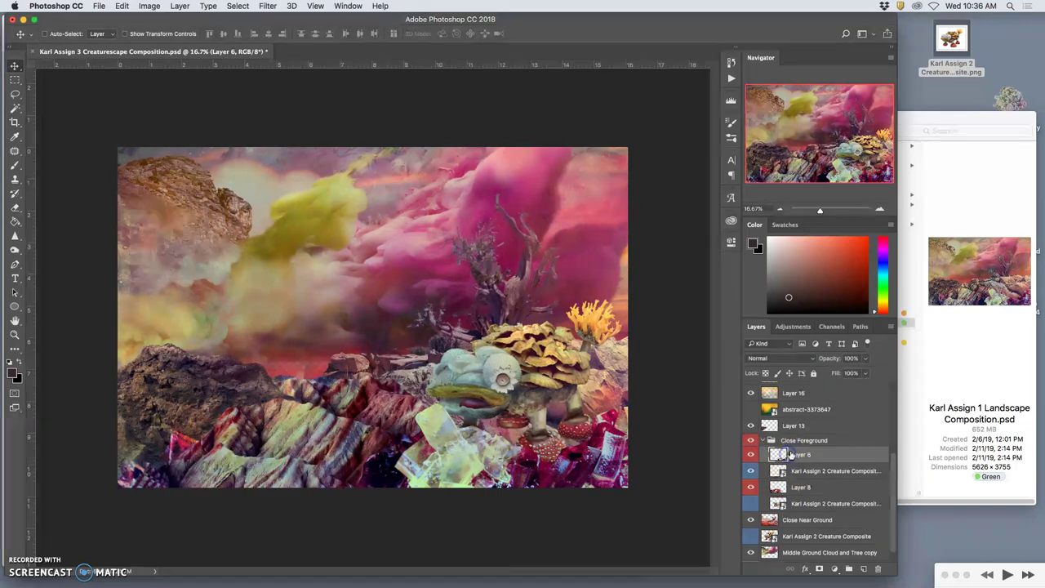
scroll(791, 442, up, 1)
scroll(791, 442, up, 1)
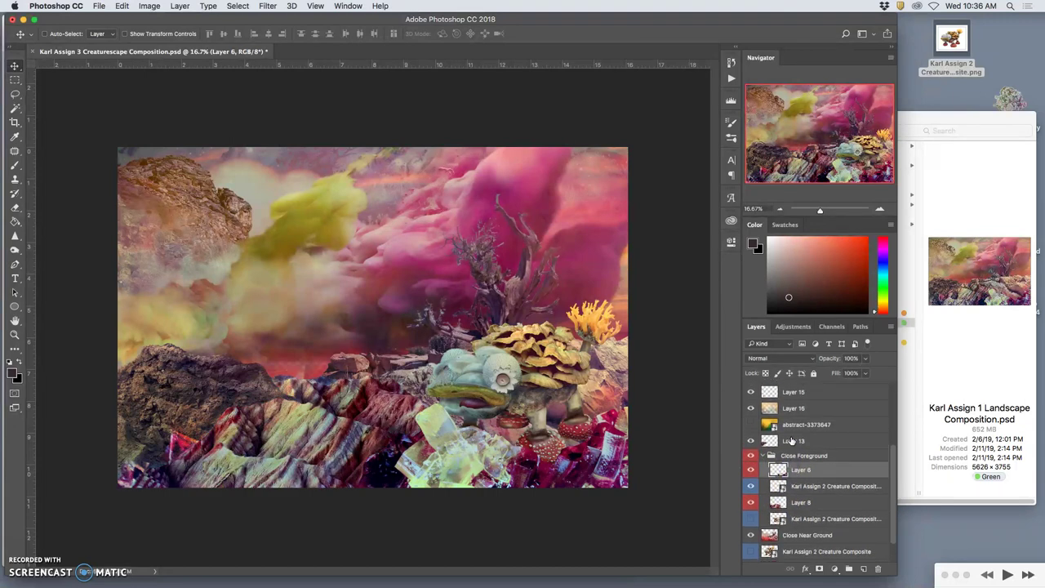
scroll(791, 442, up, 1)
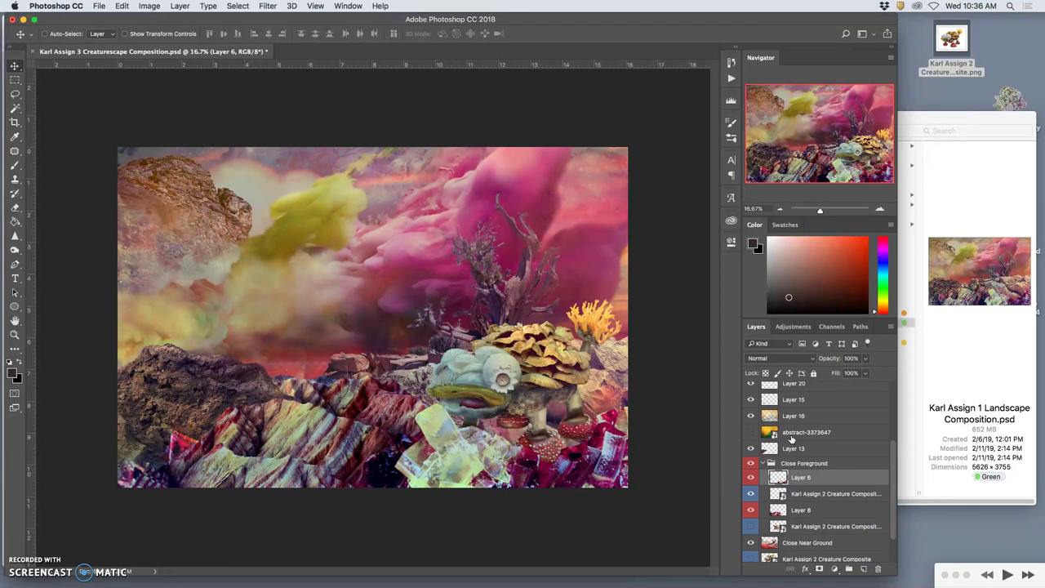
scroll(791, 439, up, 1)
click(780, 431)
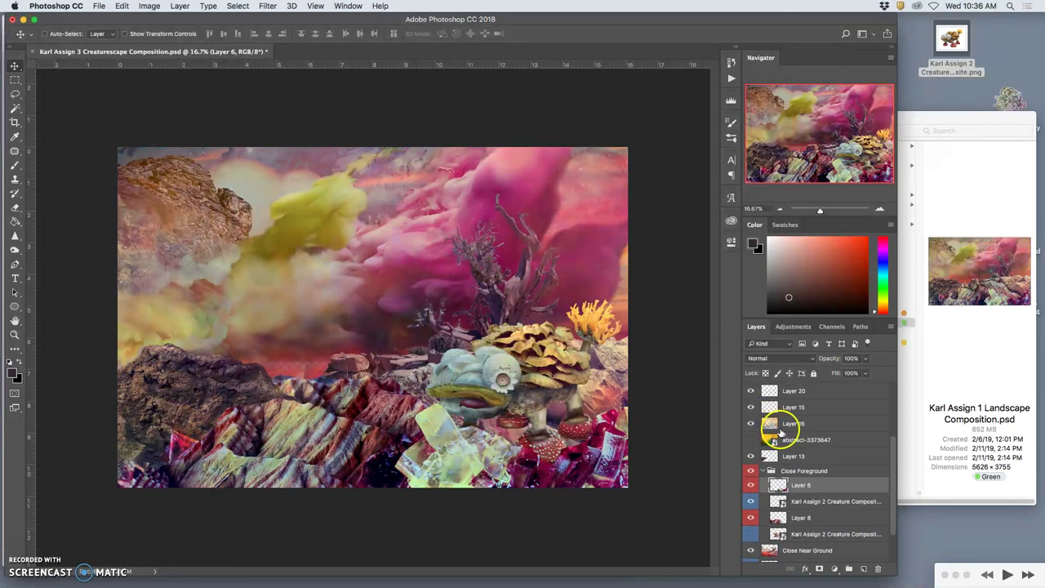
Merge Layer 13 and Close Foreground into abstract-3373647 and place it directly below Layer 16.
drag(779, 430, 790, 442)
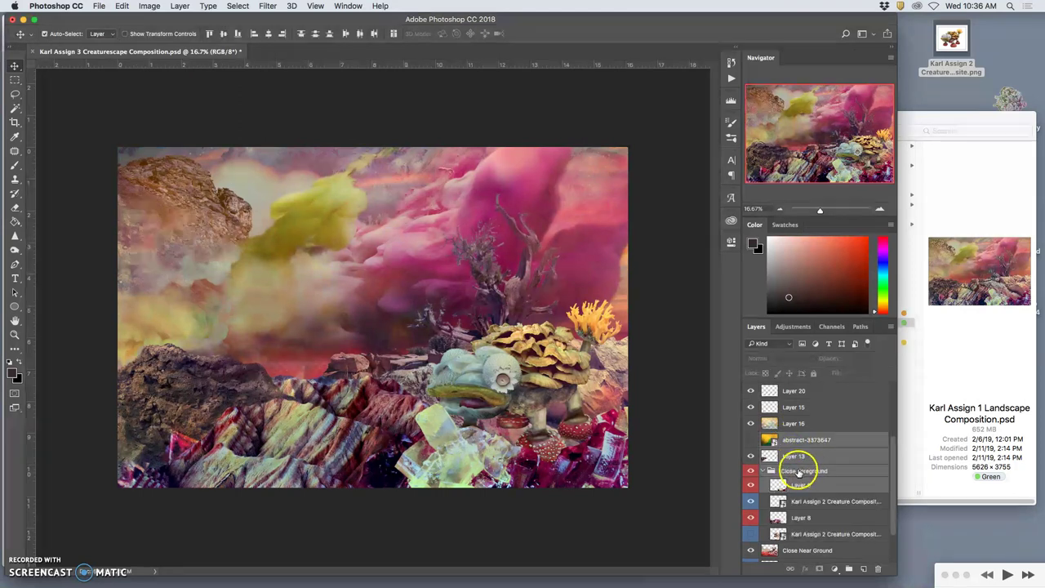
key(super+bracketleft)
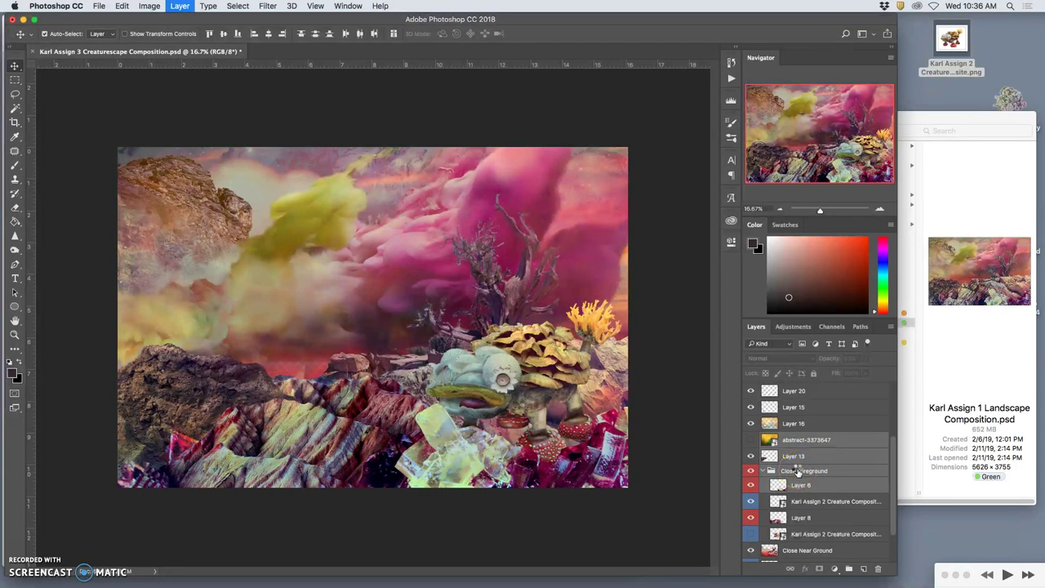
drag(798, 472, 774, 480)
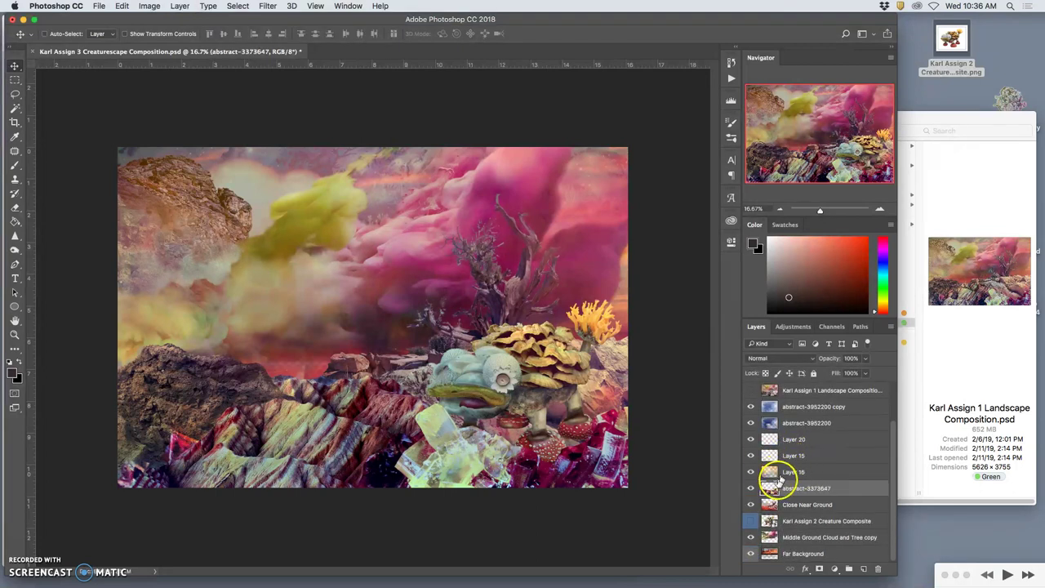
scroll(774, 480, up, 3)
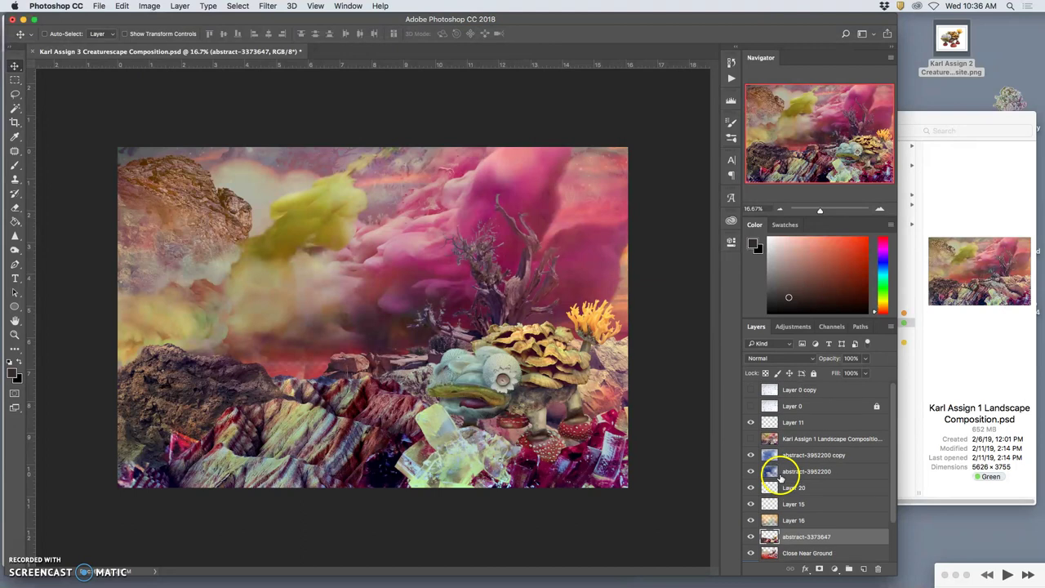
Compare the landscape composition layer's Lighten blend on and off, with Layer 11 made visible.
click(751, 438)
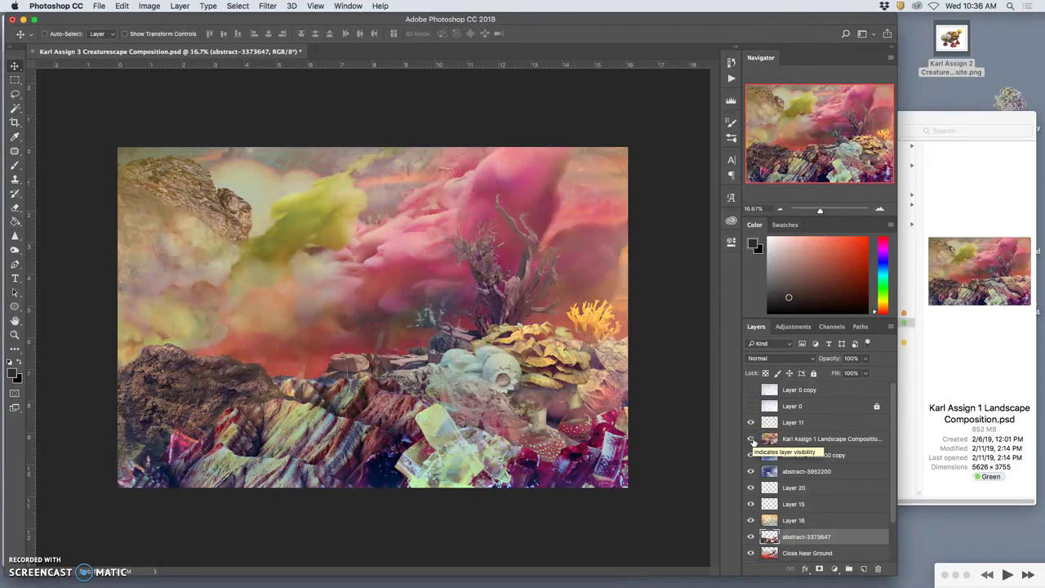
click(751, 439)
click(751, 438)
click(751, 438)
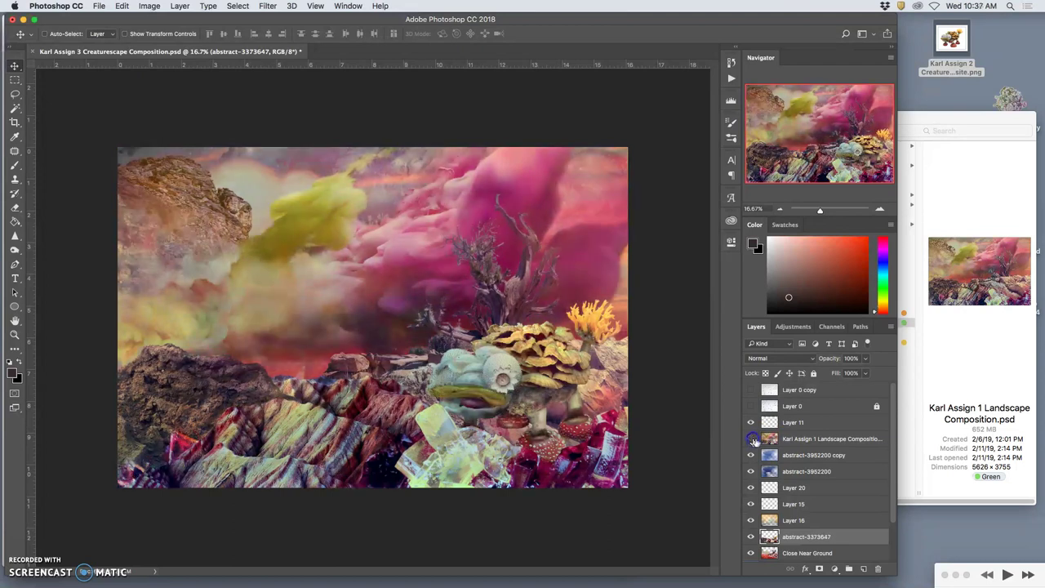
click(792, 438)
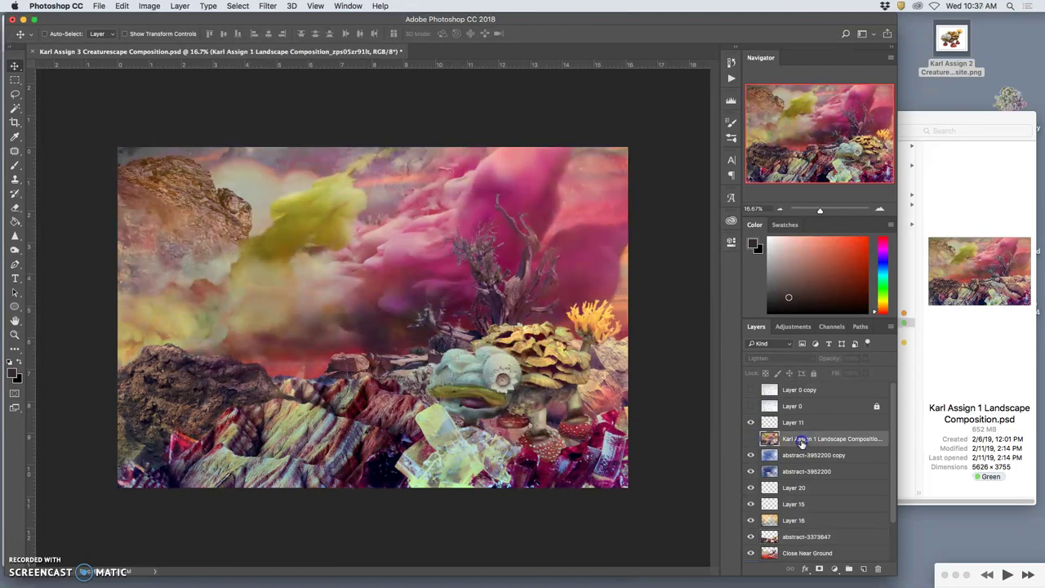
click(752, 421)
click(751, 438)
click(750, 439)
Check abstract-3952200 copy on and off, then select Layer 11 through Layer 16.
click(792, 423)
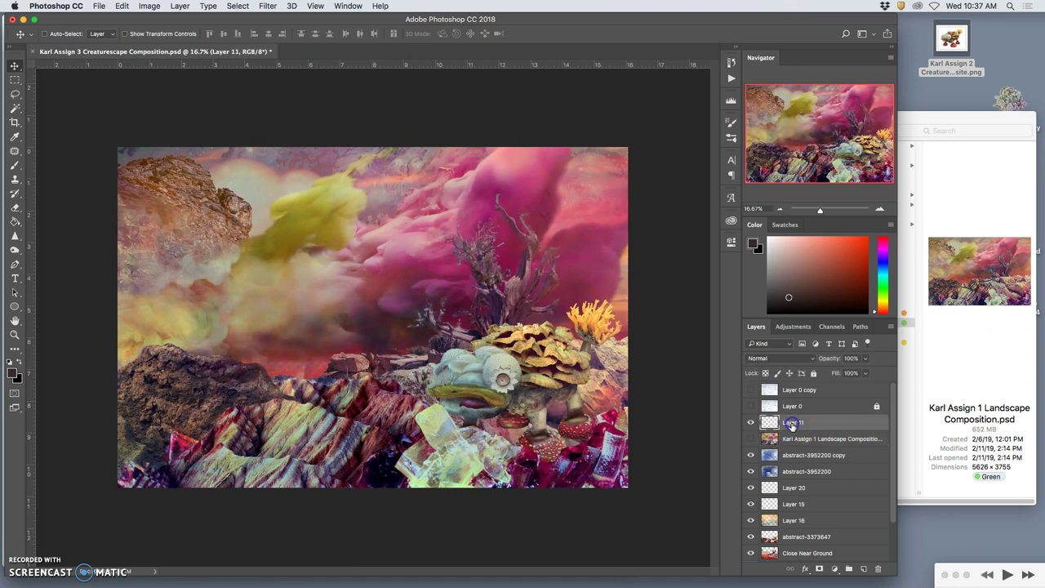
scroll(810, 514, down, 2)
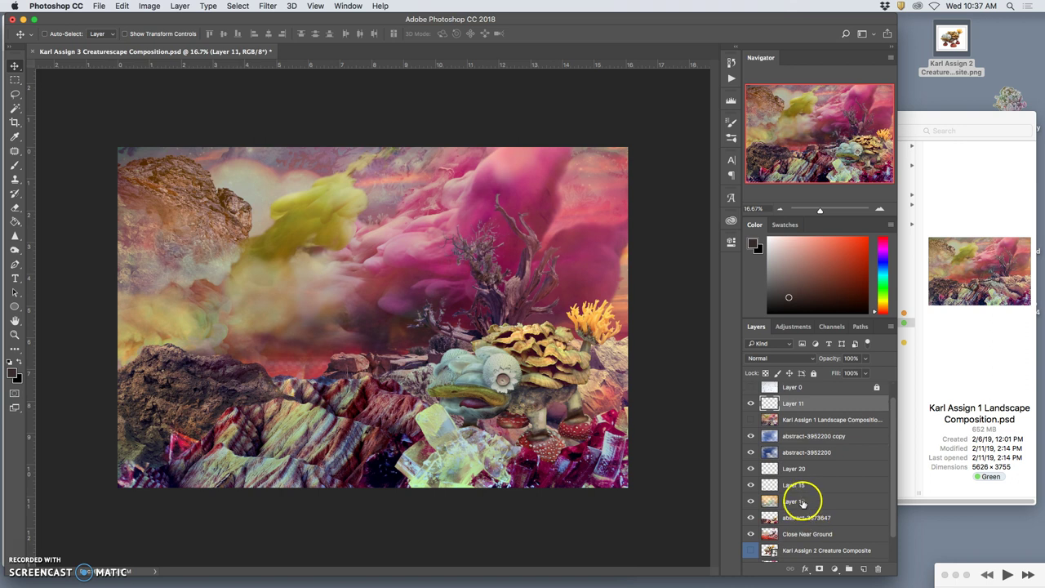
click(751, 436)
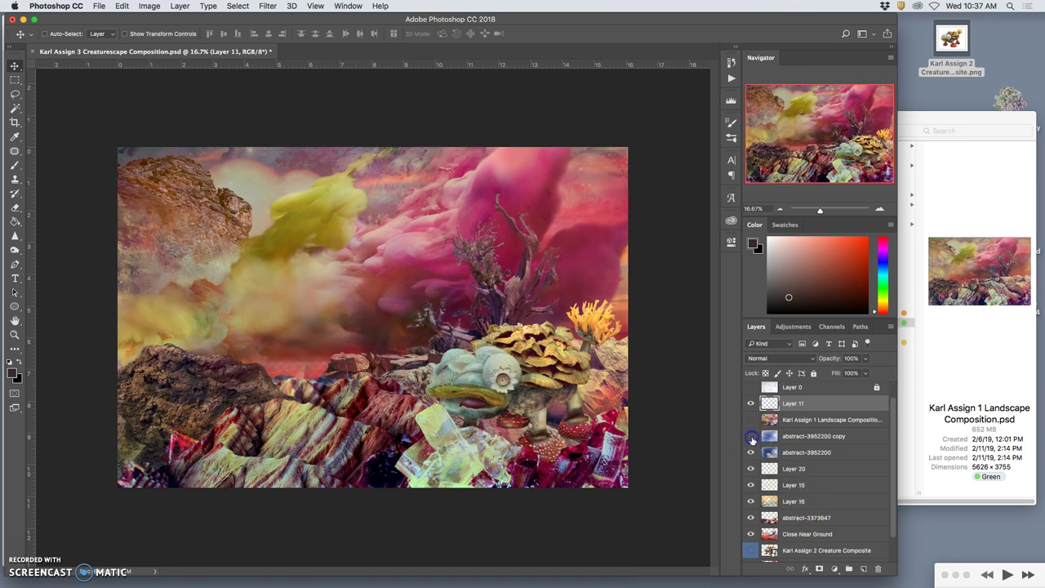
click(751, 436)
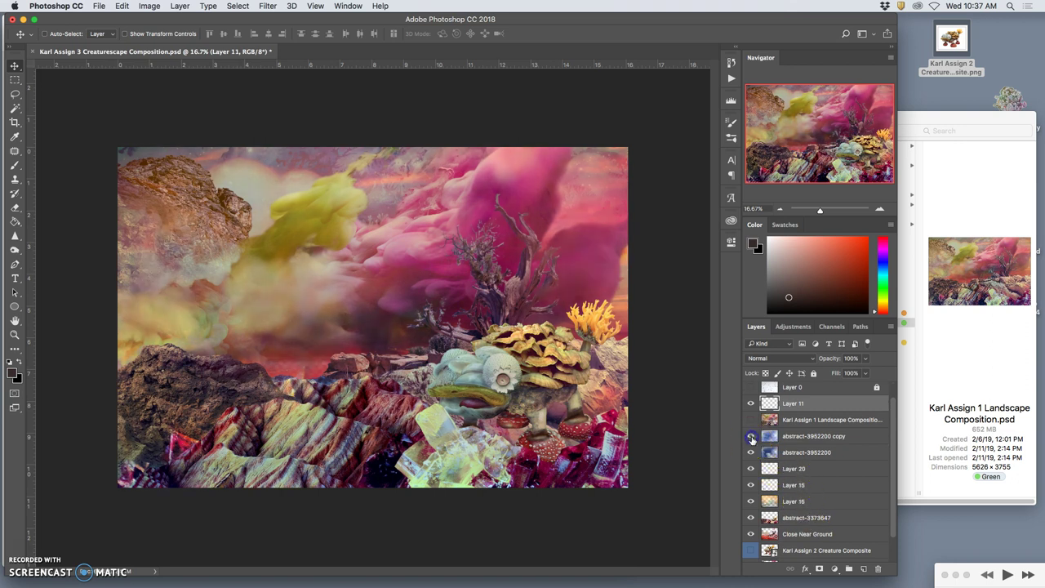
shift+click(807, 503)
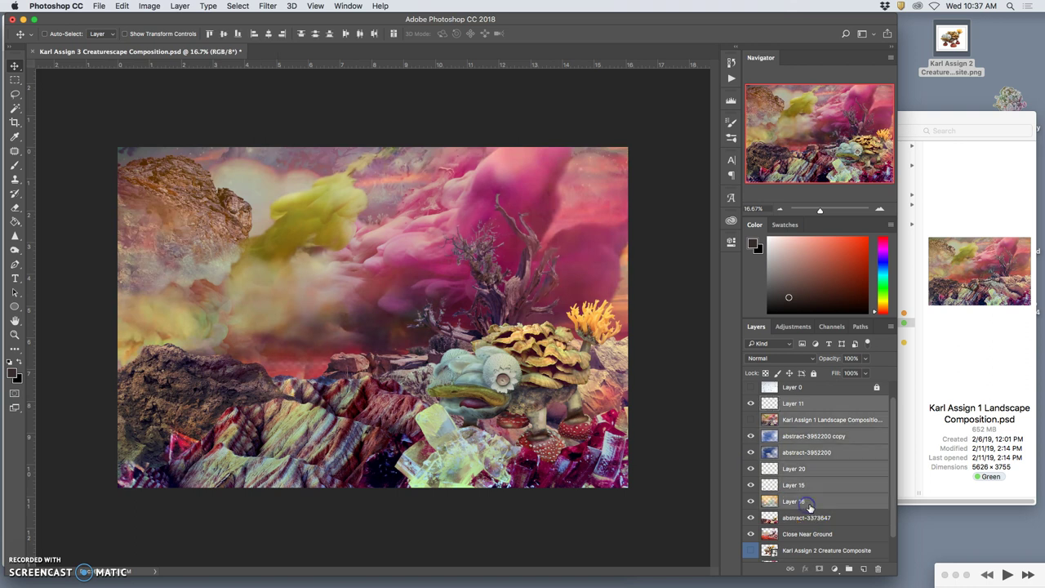
Group the selected layers into a new group named Atmosphere.
drag(812, 510, 849, 569)
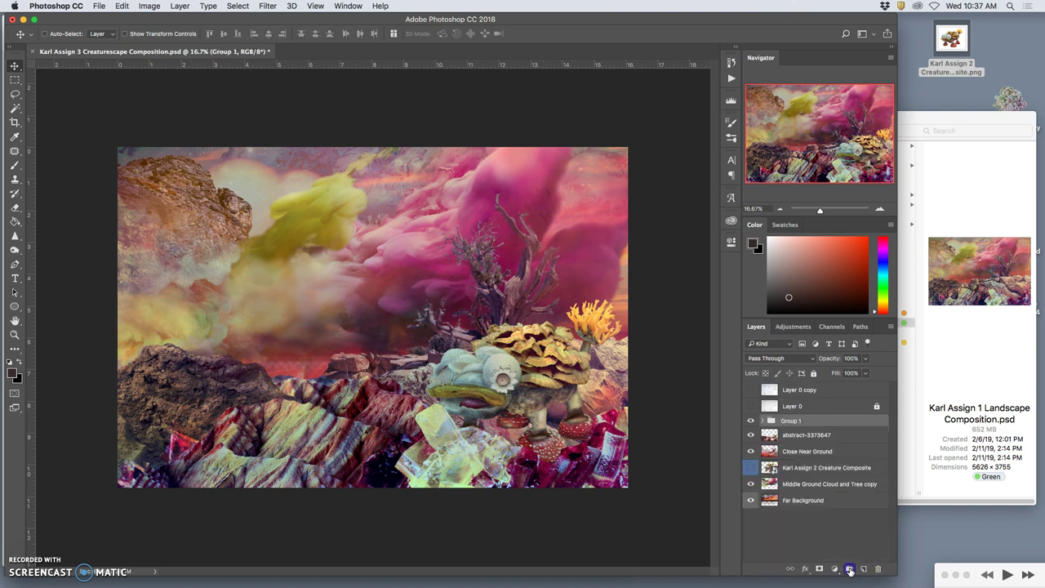
double_click(788, 421)
click(840, 432)
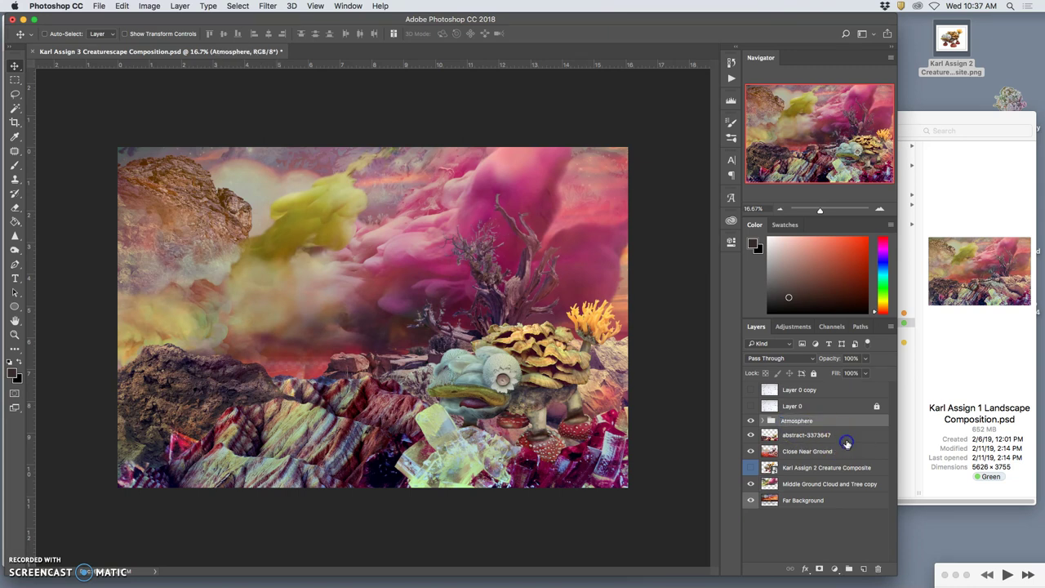
Compare abstract-3373647 and Close Near Ground on and off, and inspect the Atmosphere group's contents.
click(751, 438)
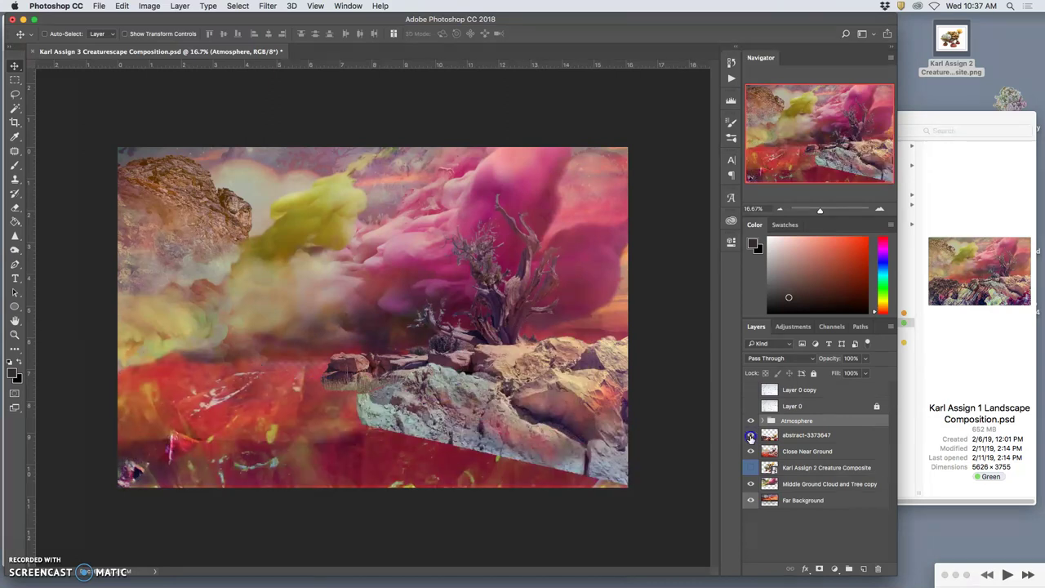
click(751, 436)
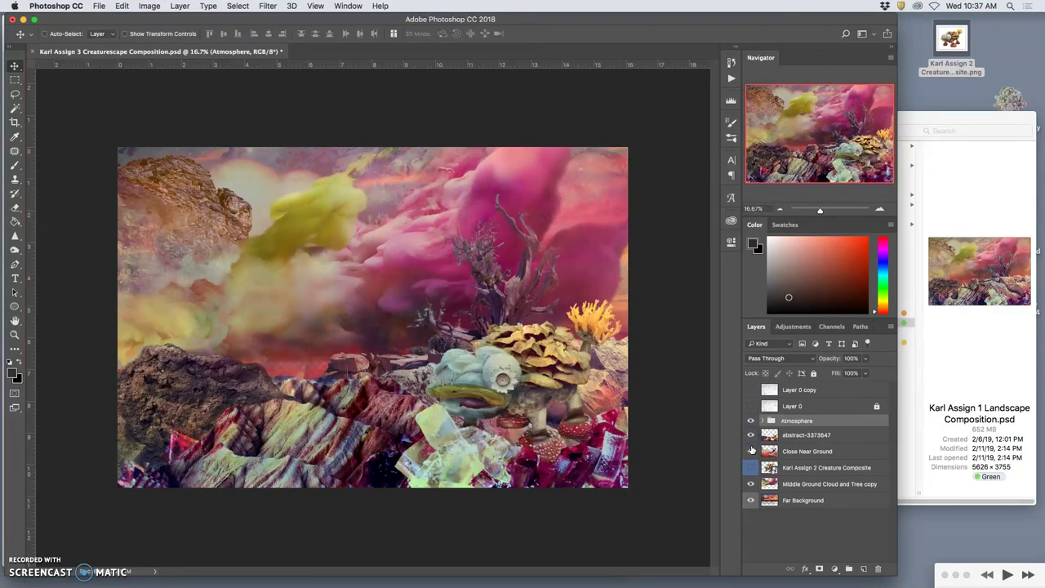
click(751, 450)
click(750, 438)
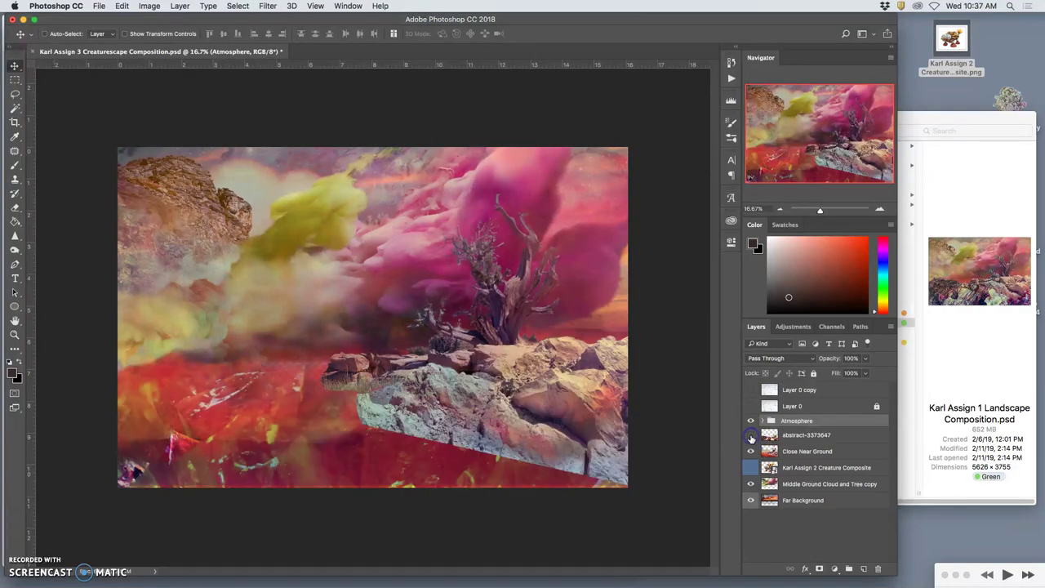
click(751, 436)
click(762, 420)
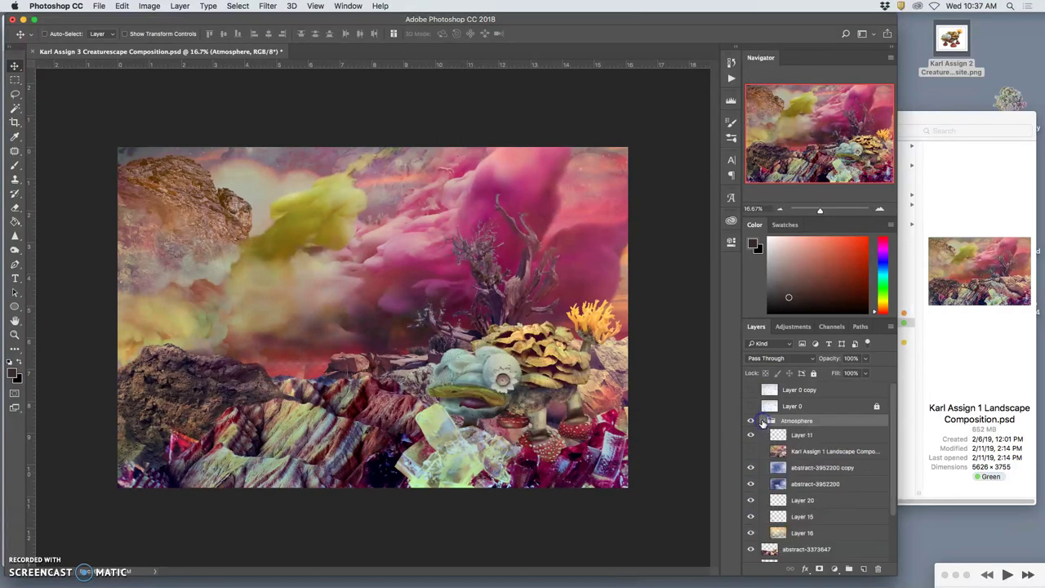
scroll(800, 496, down, 3)
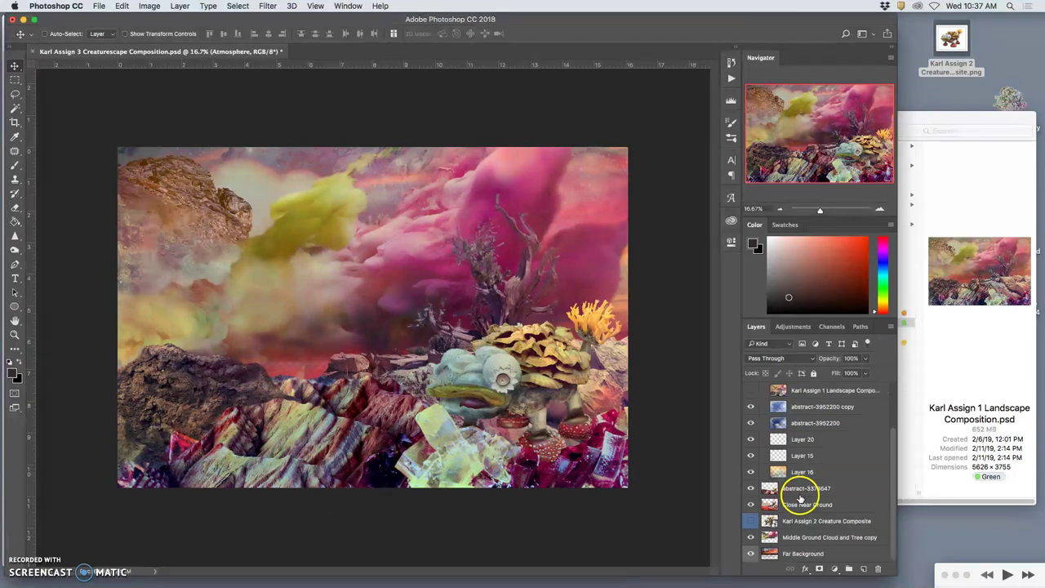
scroll(798, 495, up, 4)
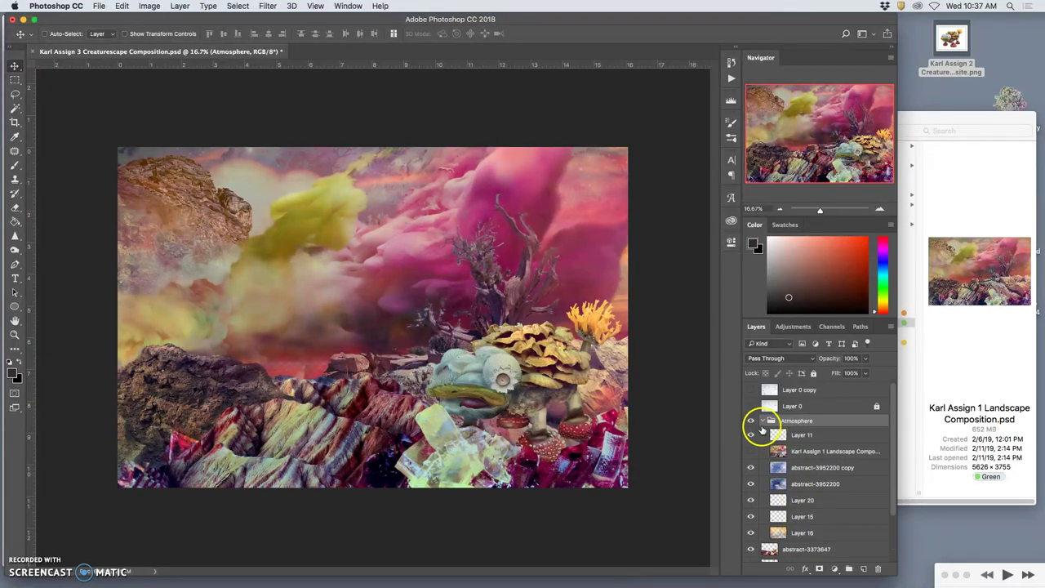
click(763, 421)
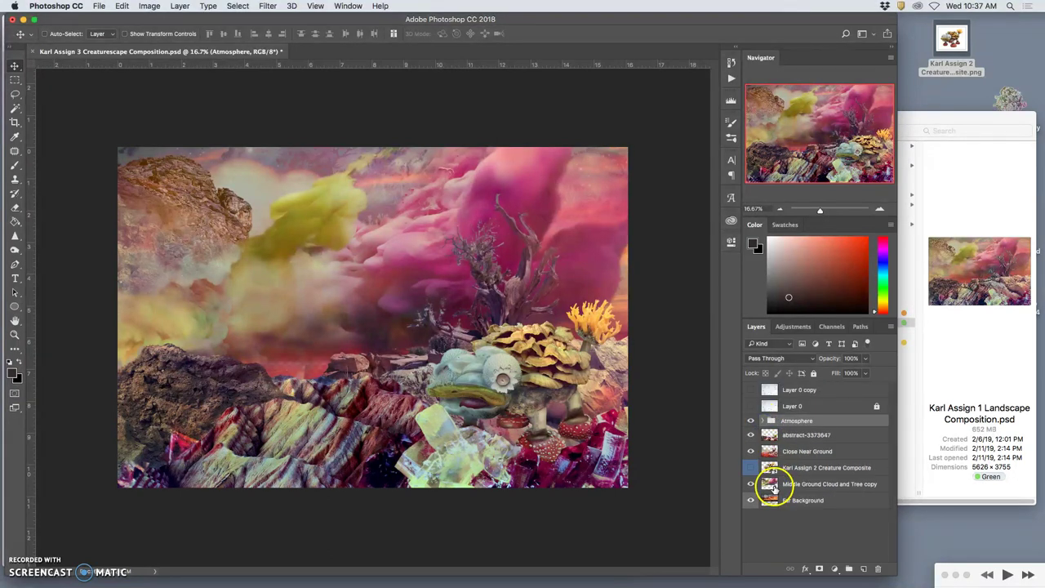
Revert through History to the state before the group and the layer merge.
click(751, 436)
click(751, 437)
click(731, 62)
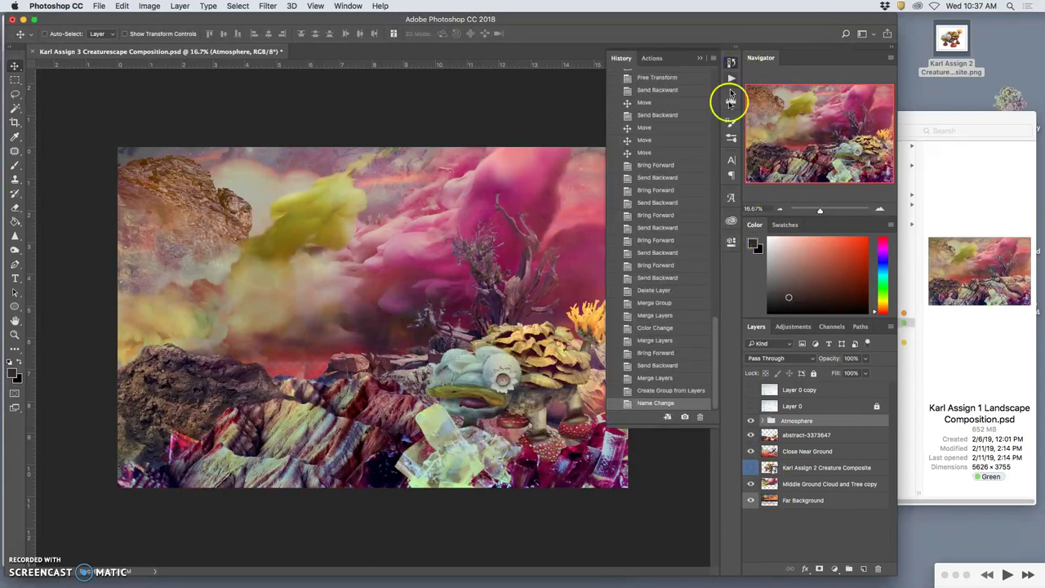
click(658, 376)
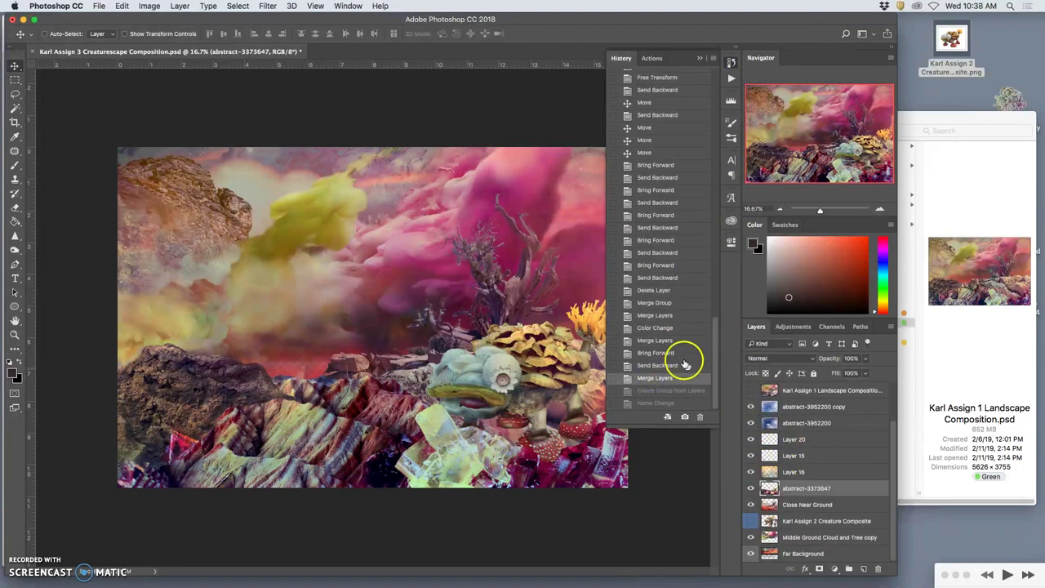
click(663, 365)
Hide the creature composite copy and check Layer 6 and Layer 8 on the canvas.
scroll(803, 469, down, 5)
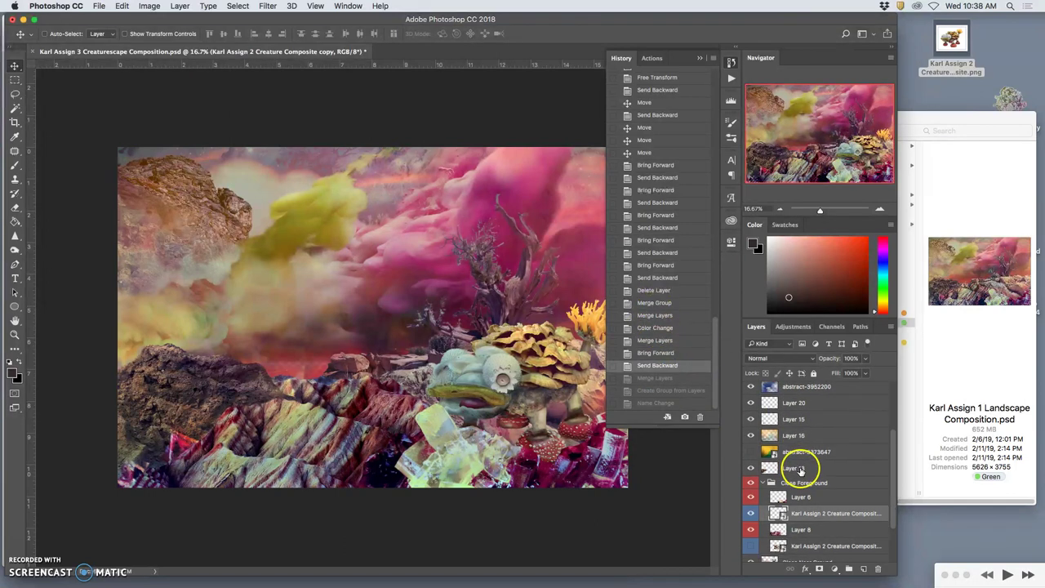
click(751, 455)
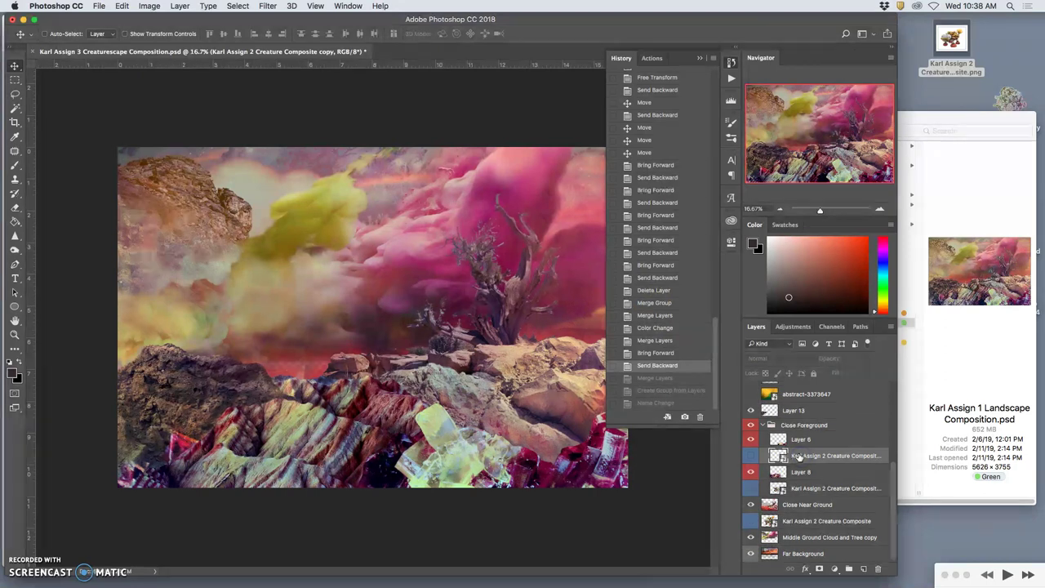
click(751, 439)
click(751, 439)
click(796, 472)
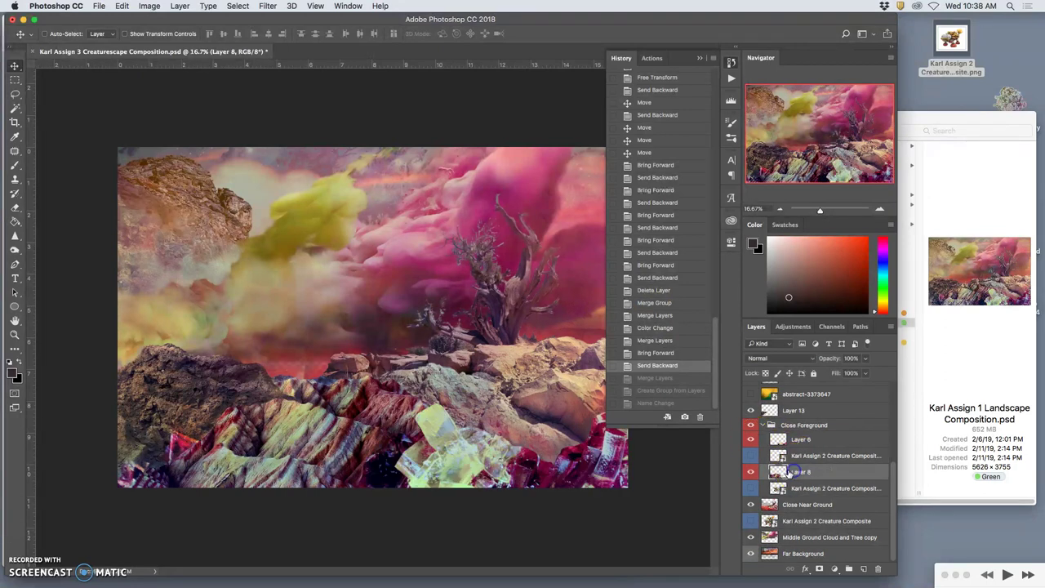
click(751, 472)
click(751, 472)
Merge Layer 6 and Layer 13 into Layer 13 with Cmd+E.
click(786, 441)
scroll(804, 440, up, 2)
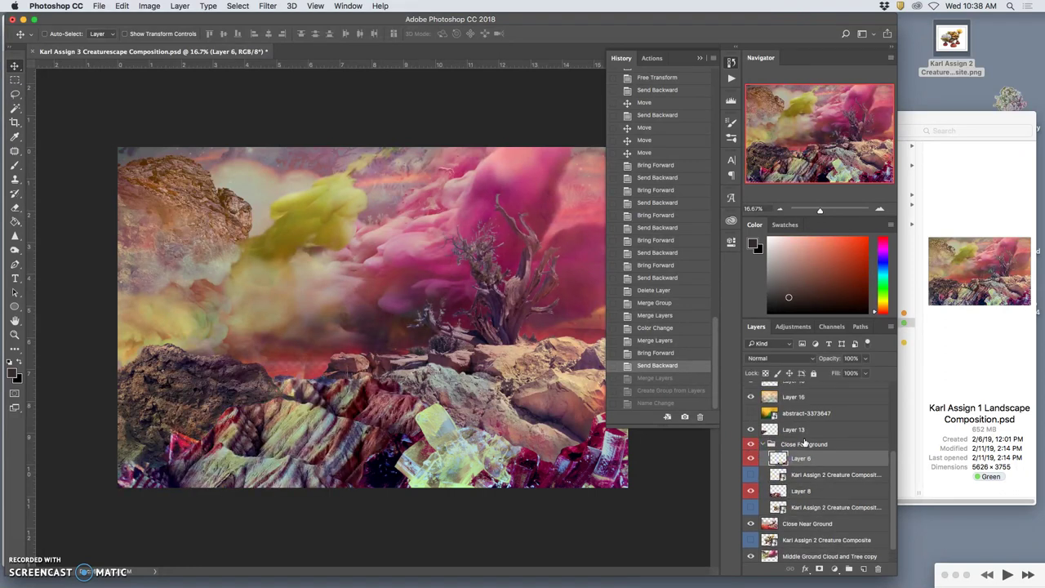
super+click(796, 430)
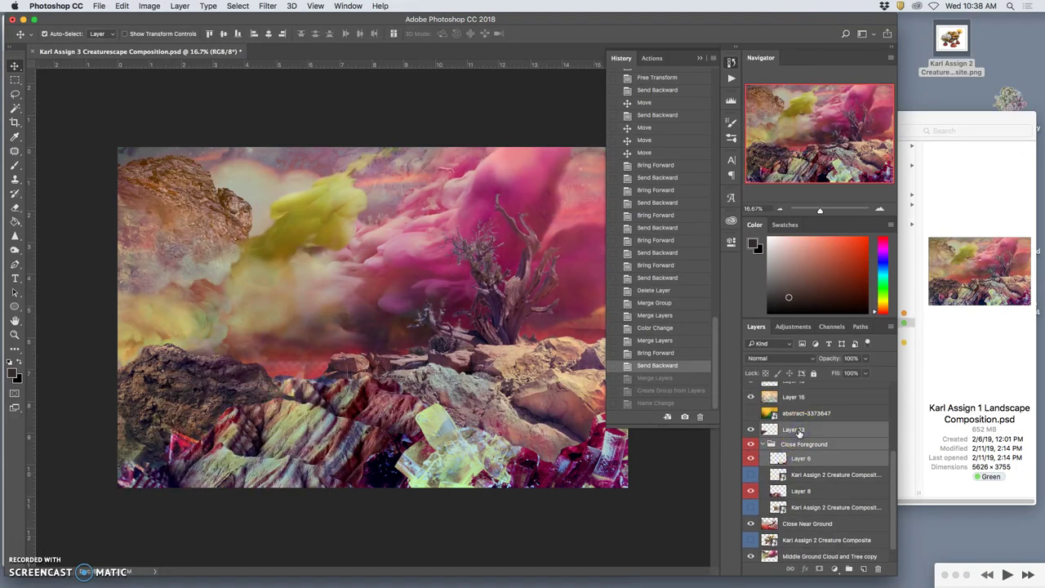
key(super+e)
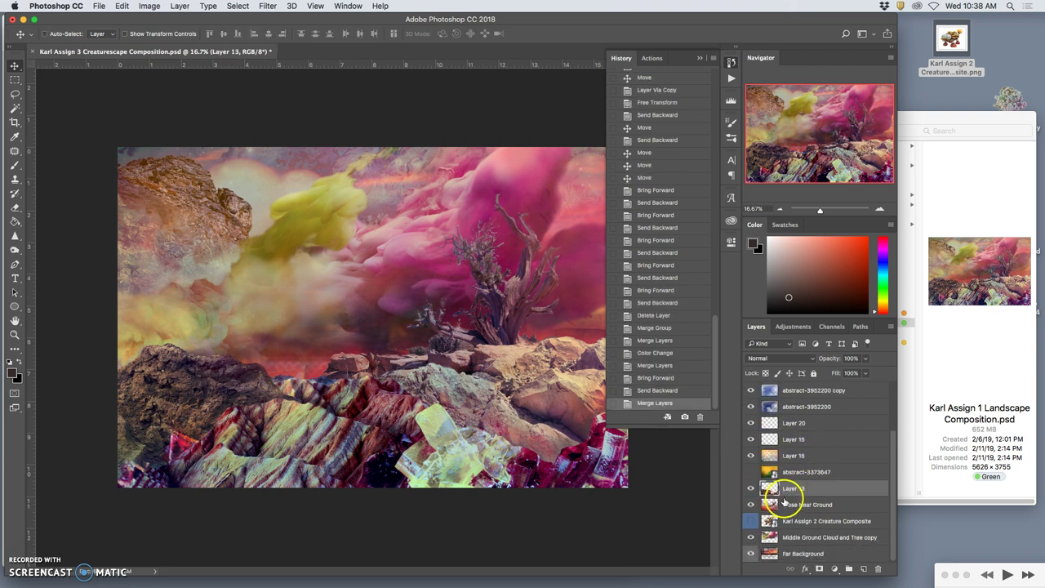
Undo the merge and move Layer 6 and the creature composite out of the Close Foreground group.
key(super+z)
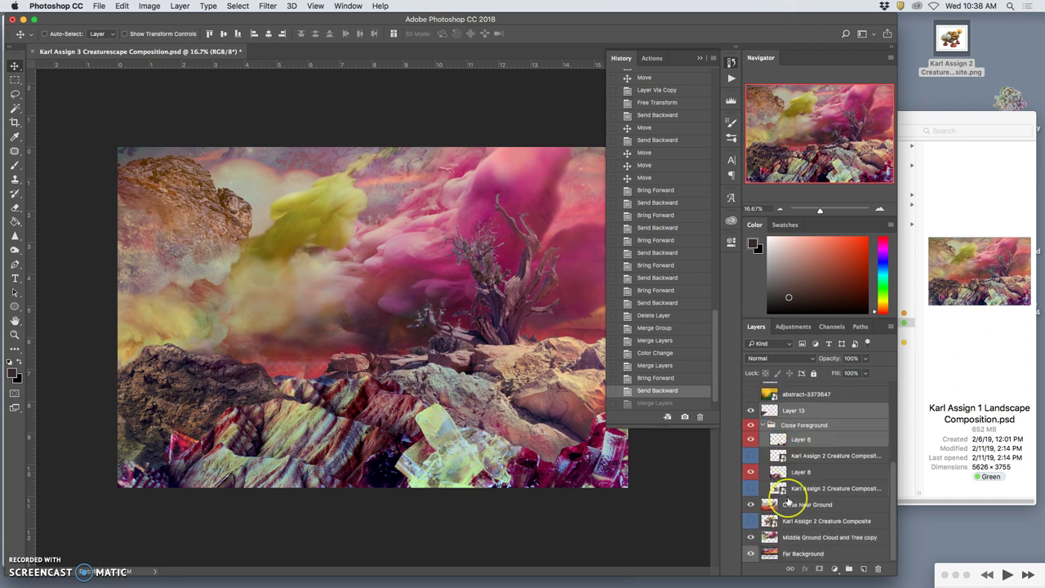
scroll(787, 501, up, 2)
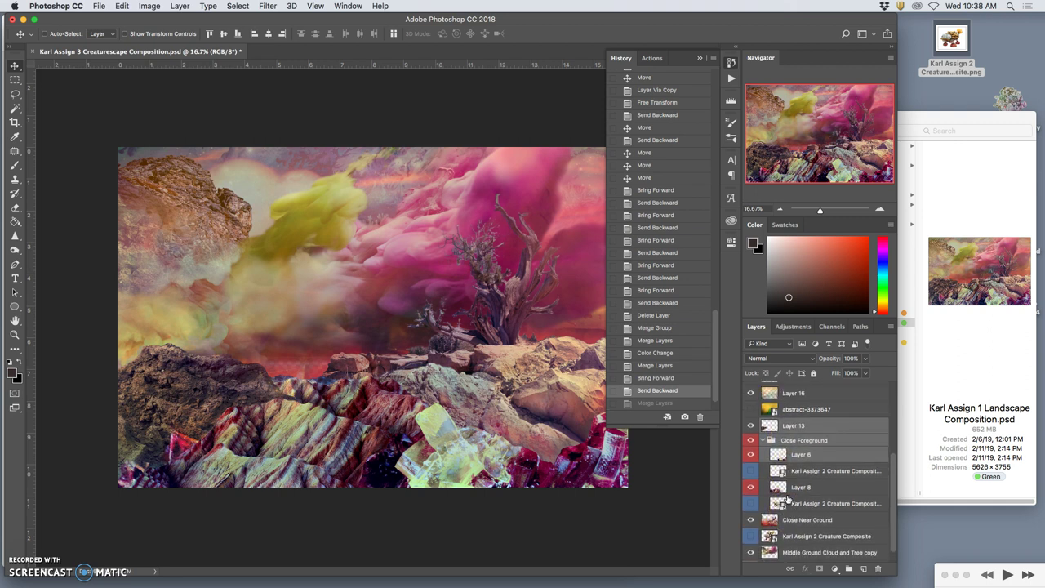
scroll(787, 499, up, 2)
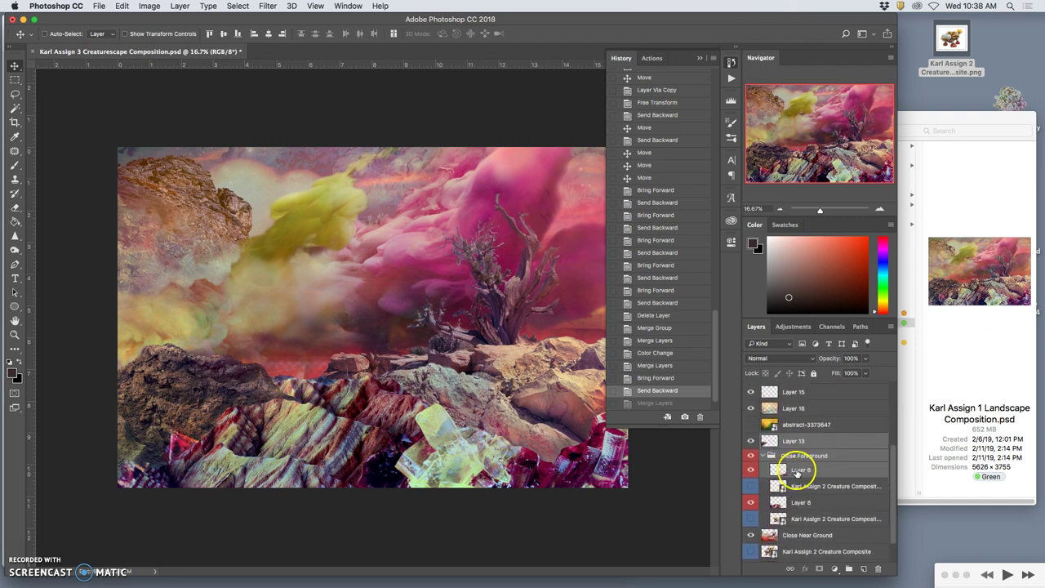
click(799, 471)
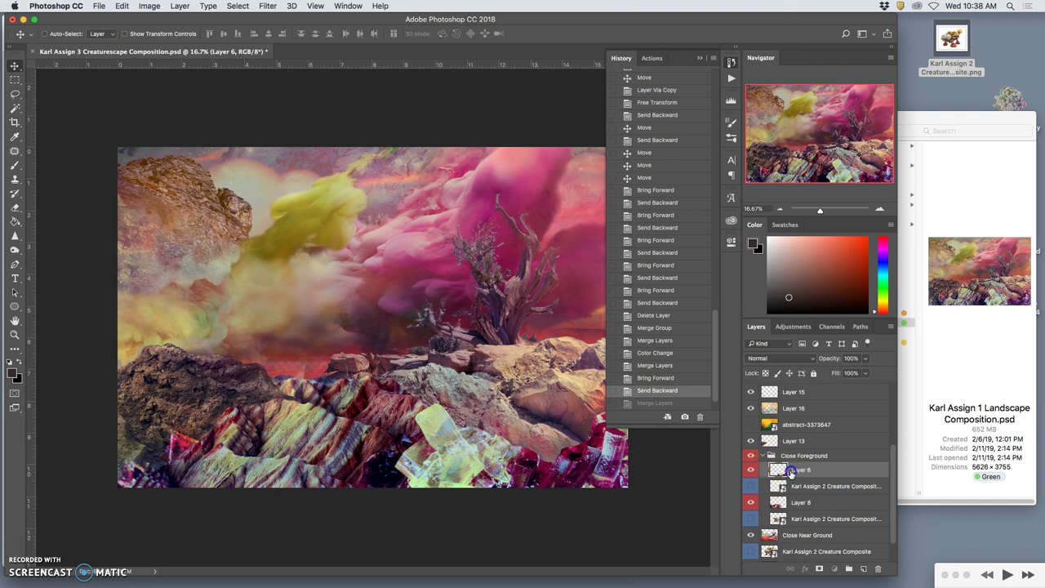
drag(790, 471, 789, 447)
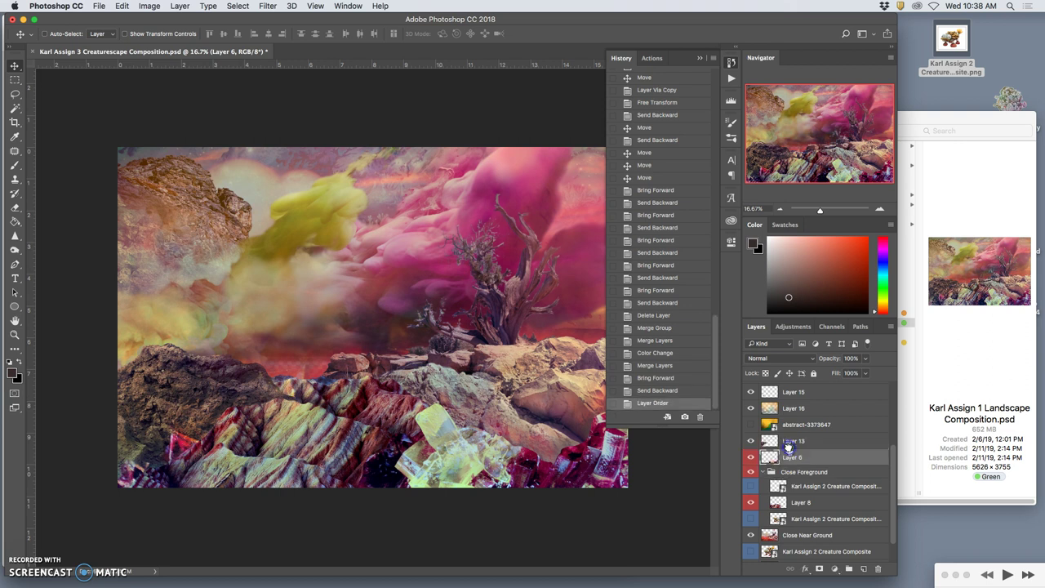
drag(791, 487, 766, 506)
Delete the emptied Close Foreground group.
scroll(806, 512, down, 1)
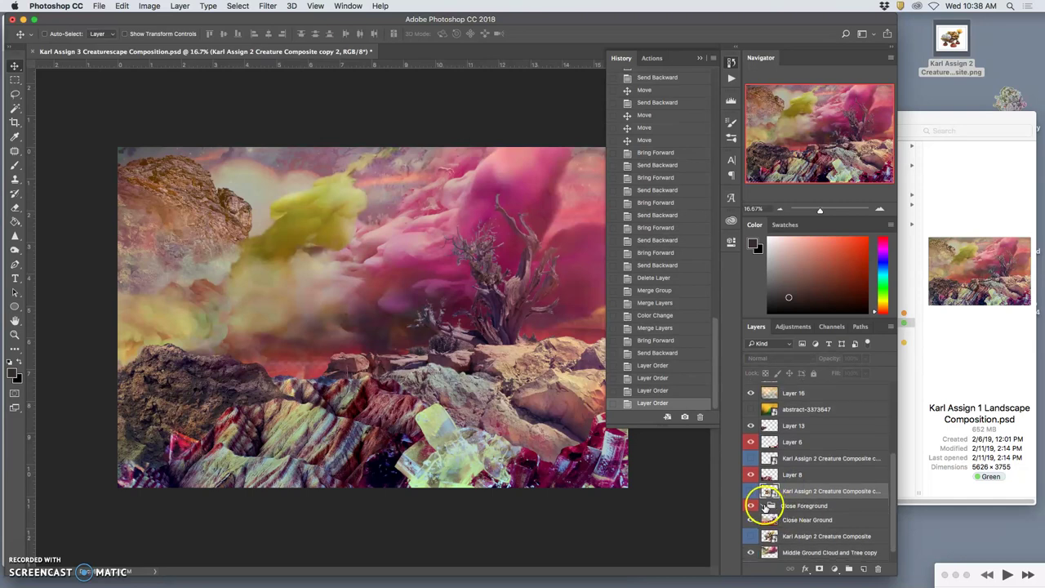
click(785, 506)
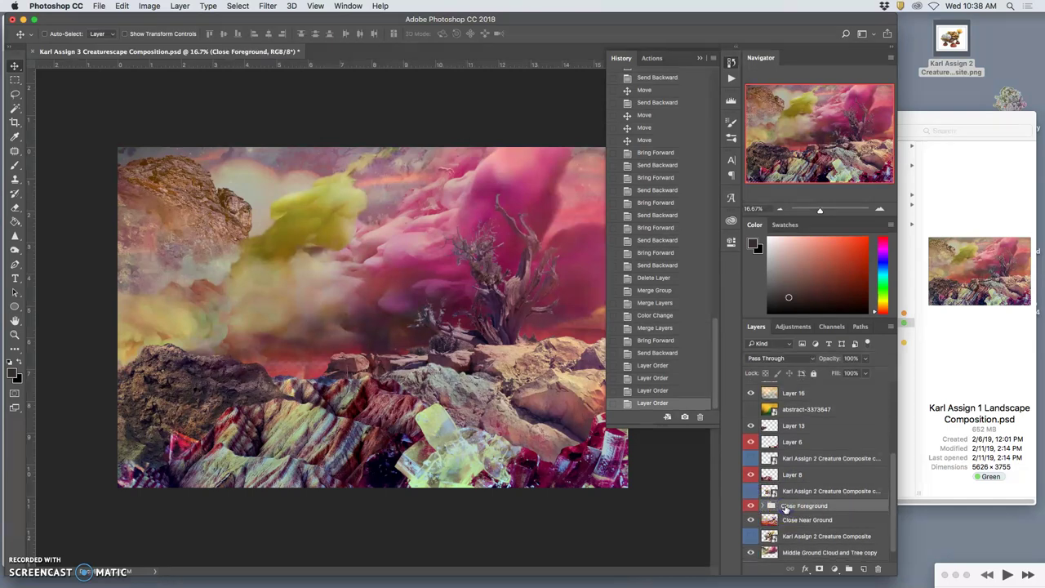
key(BackSpace)
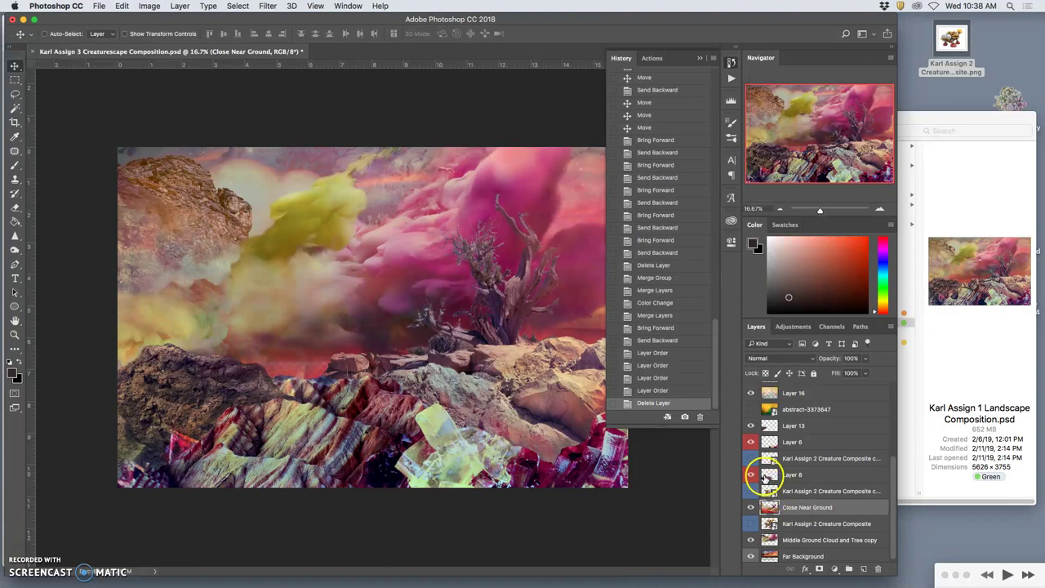
Compare the upper and lower creature copies, leaving both hidden.
click(749, 491)
click(748, 492)
click(748, 492)
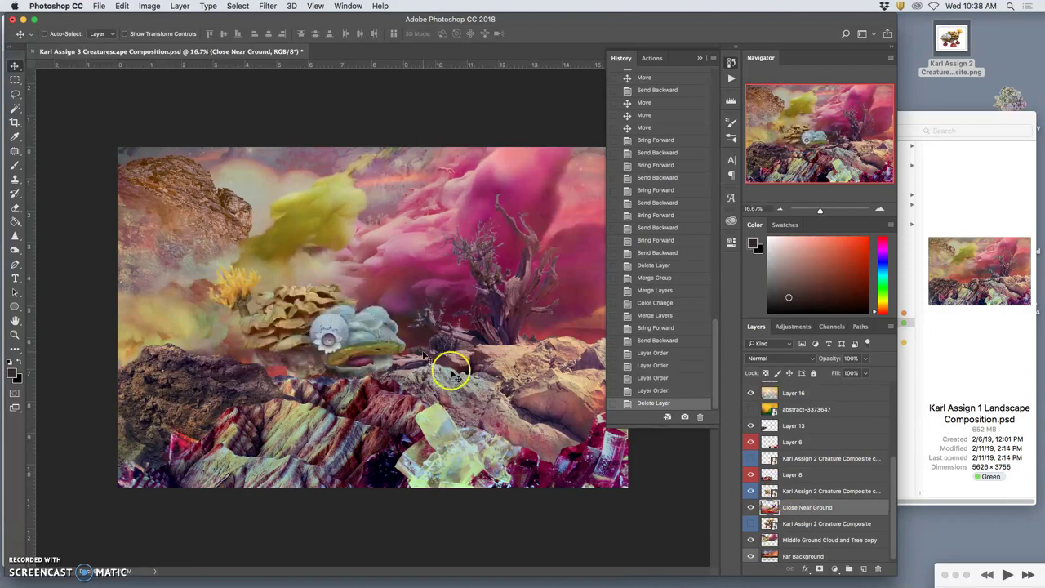
click(751, 525)
click(749, 491)
click(750, 459)
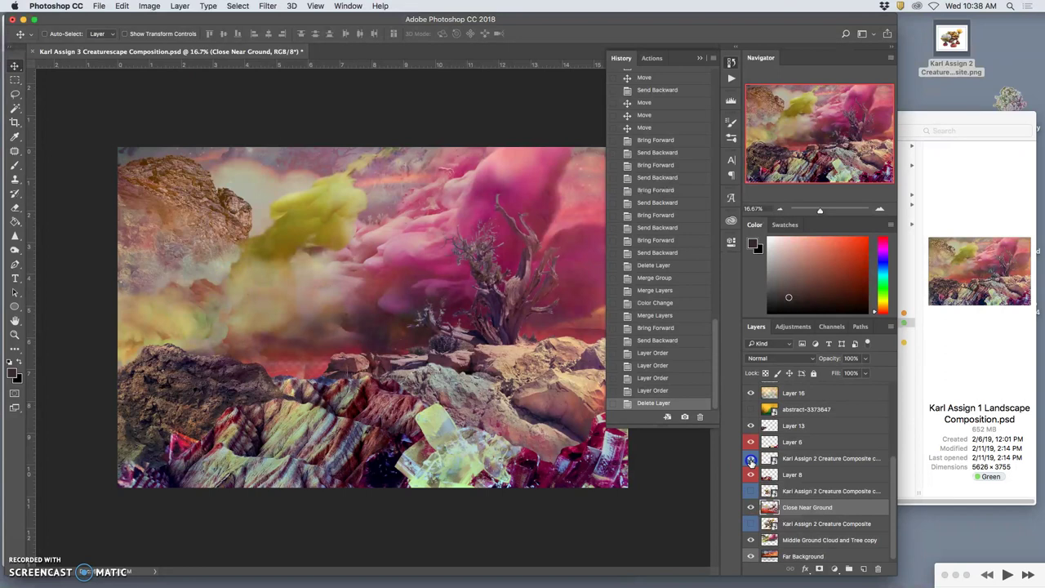
click(750, 460)
click(750, 459)
click(751, 460)
Preview Layer 13 and reposition Layer 6 beside it for merging.
drag(788, 460, 791, 434)
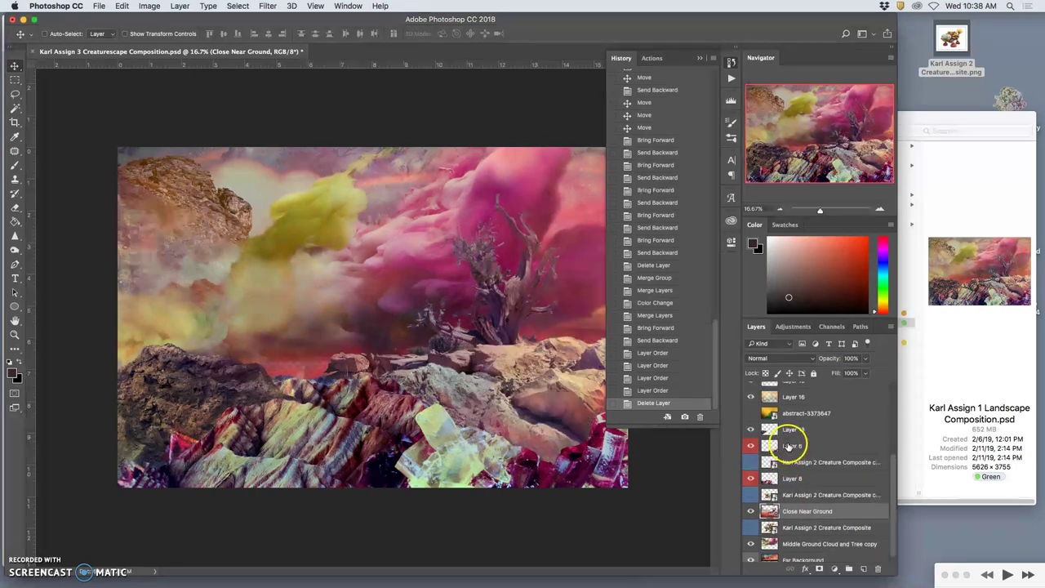
click(750, 429)
click(751, 430)
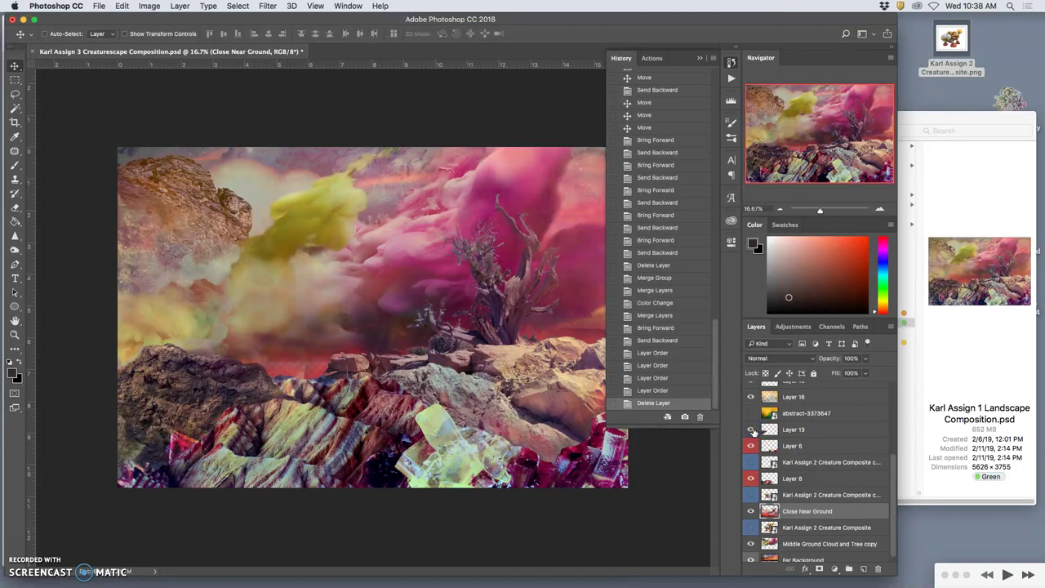
click(792, 445)
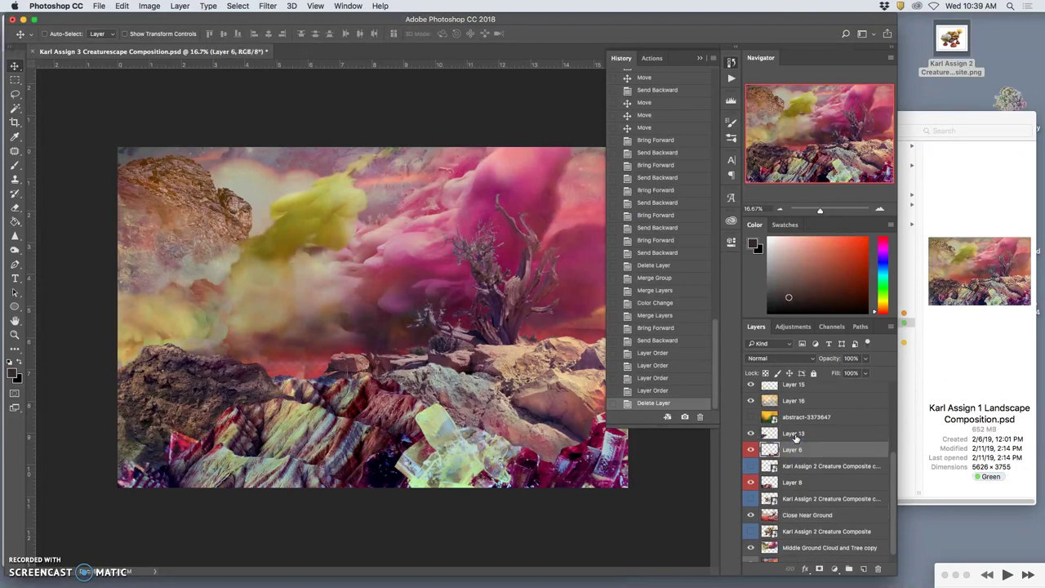
scroll(796, 440, up, 1)
scroll(794, 441, up, 1)
drag(793, 443, 796, 460)
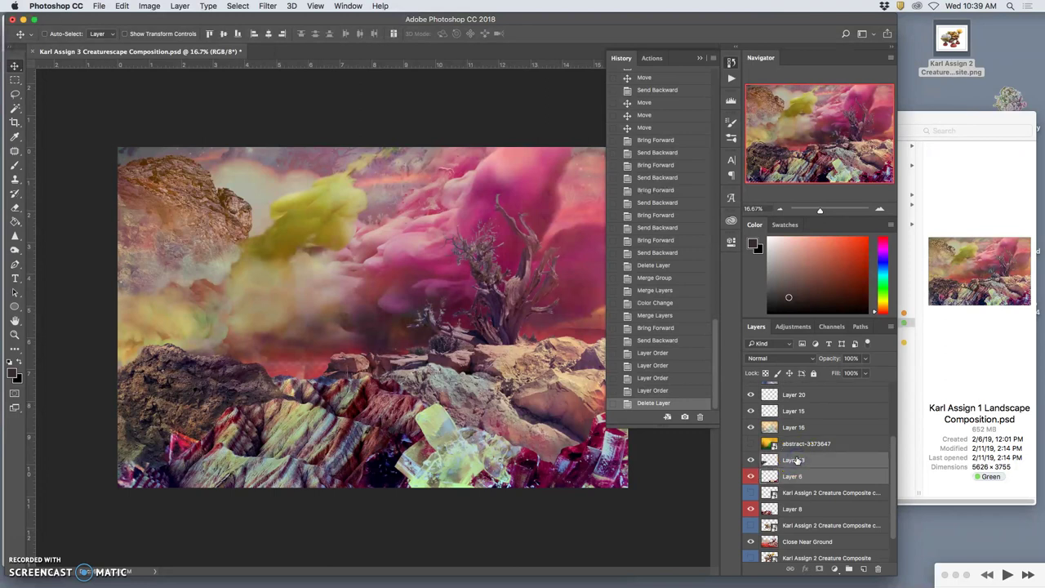
Merge Layer 6 into Layer 13 and name the result Close Foreground.
key(super+e)
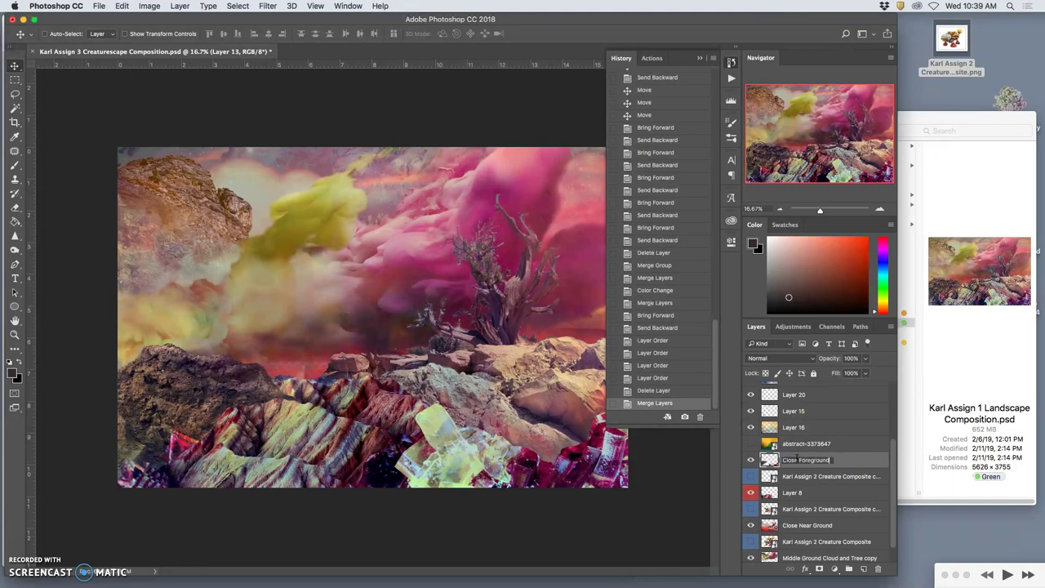
click(854, 460)
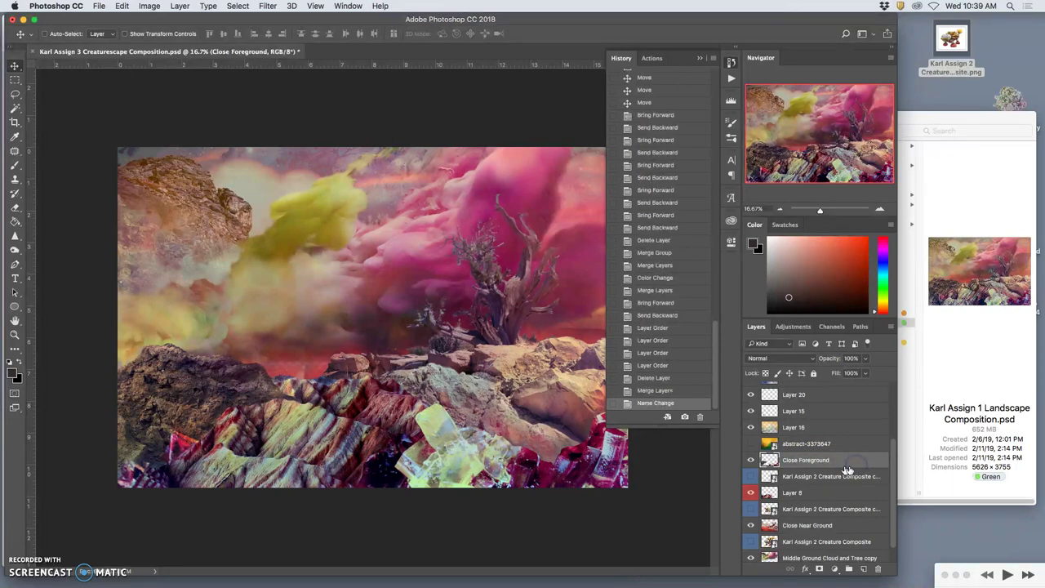
scroll(846, 470, down, 2)
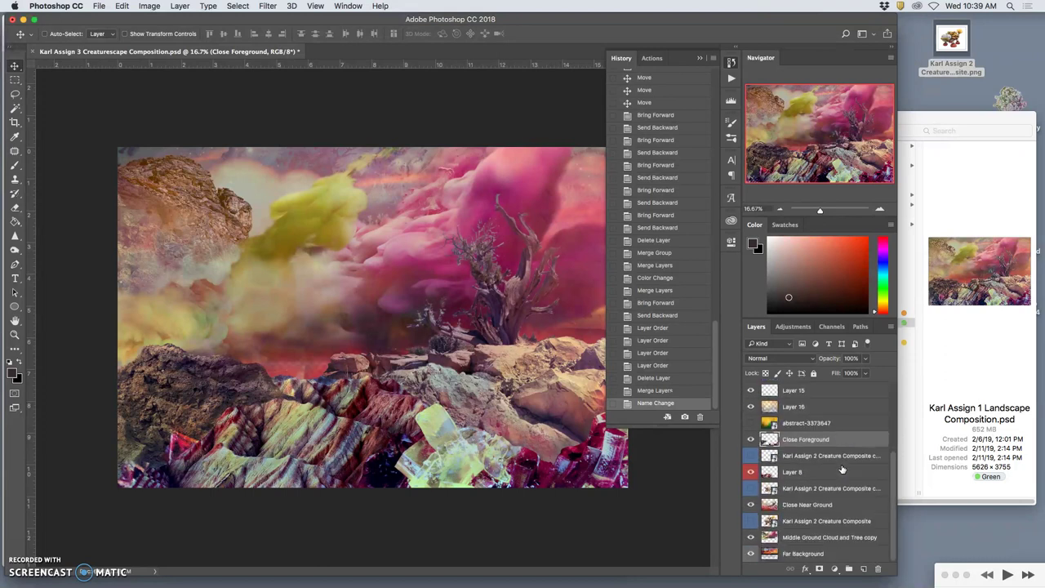
scroll(842, 470, up, 3)
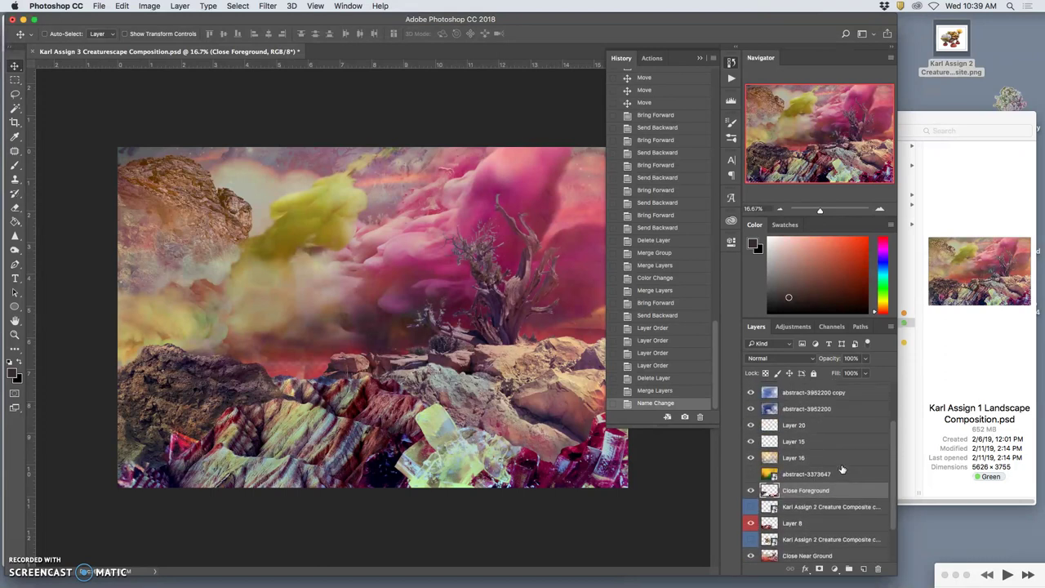
Group Layer 11 through abstract-3373647 into a new group named Atmosphere.
click(833, 474)
scroll(823, 465, up, 2)
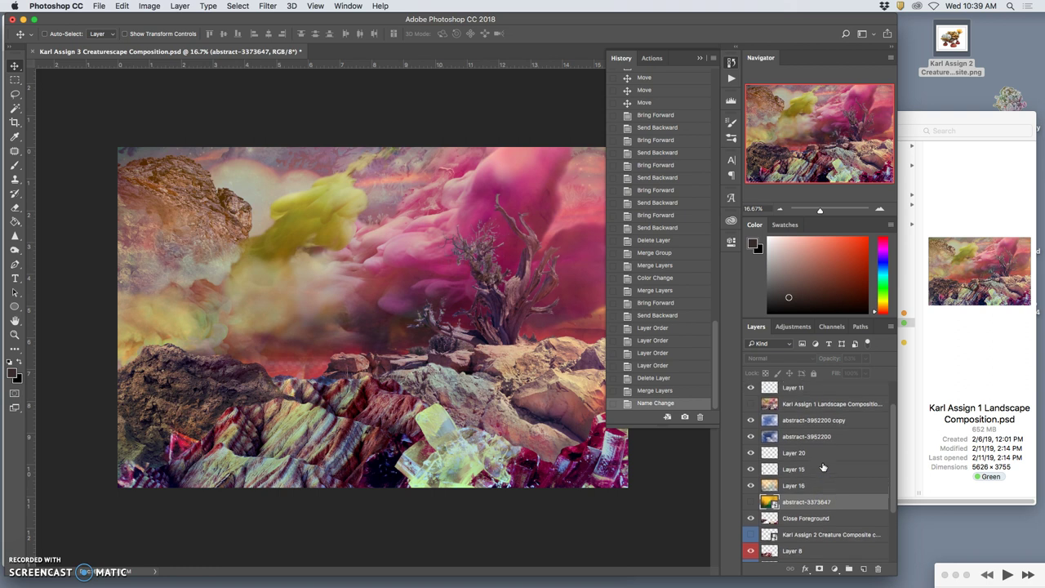
scroll(821, 461, up, 2)
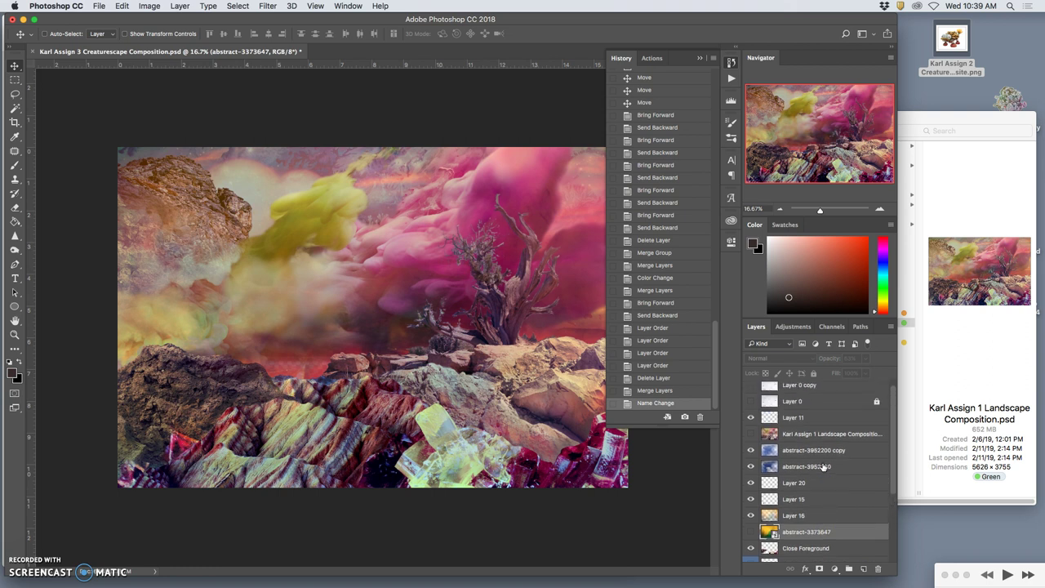
shift+click(810, 423)
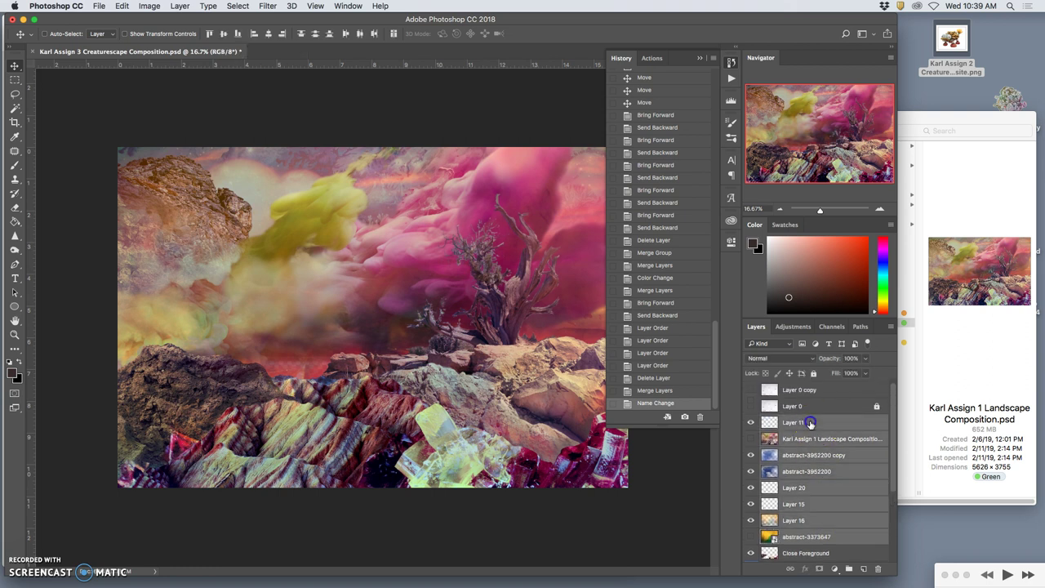
click(851, 572)
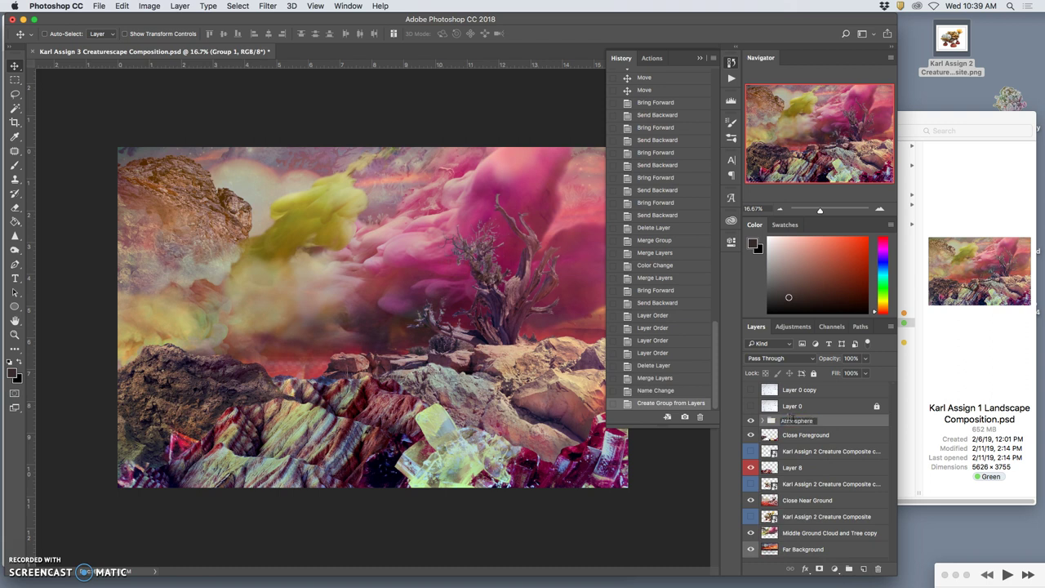
click(841, 429)
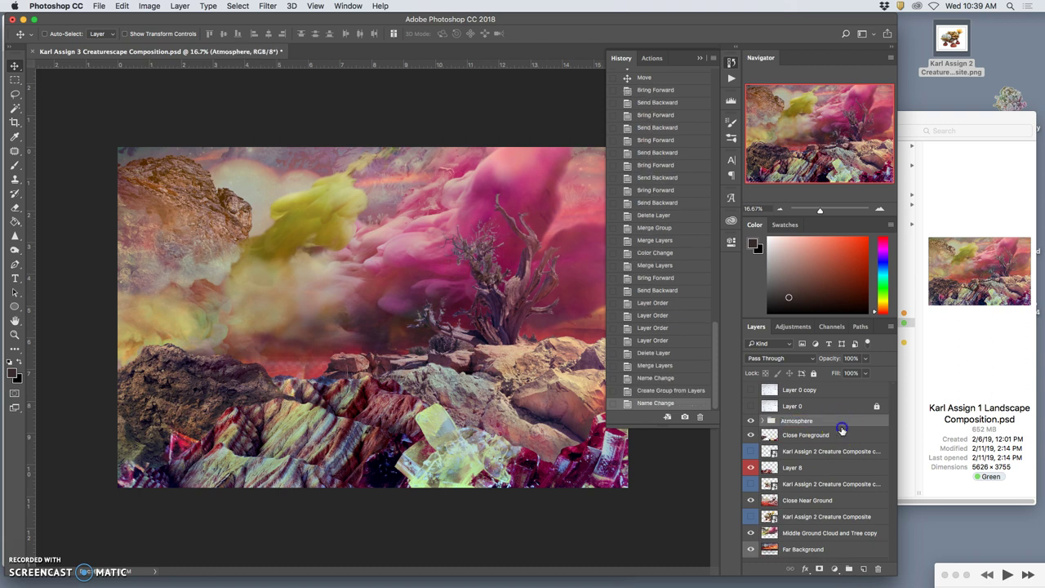
Compare the scene with and without the Atmosphere group, leaving it visible.
click(751, 422)
click(751, 421)
click(751, 421)
click(751, 422)
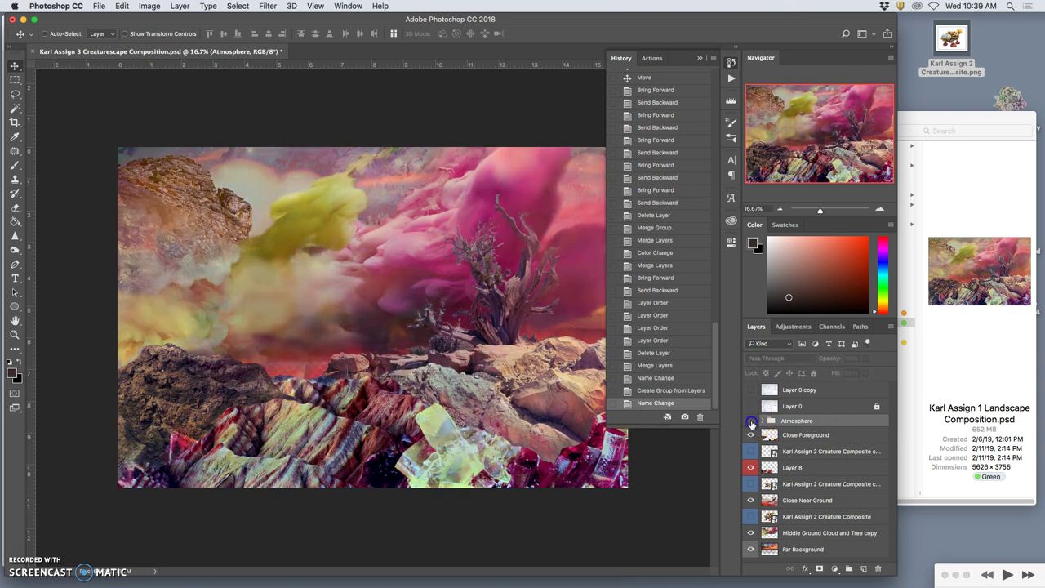
click(751, 421)
click(751, 421)
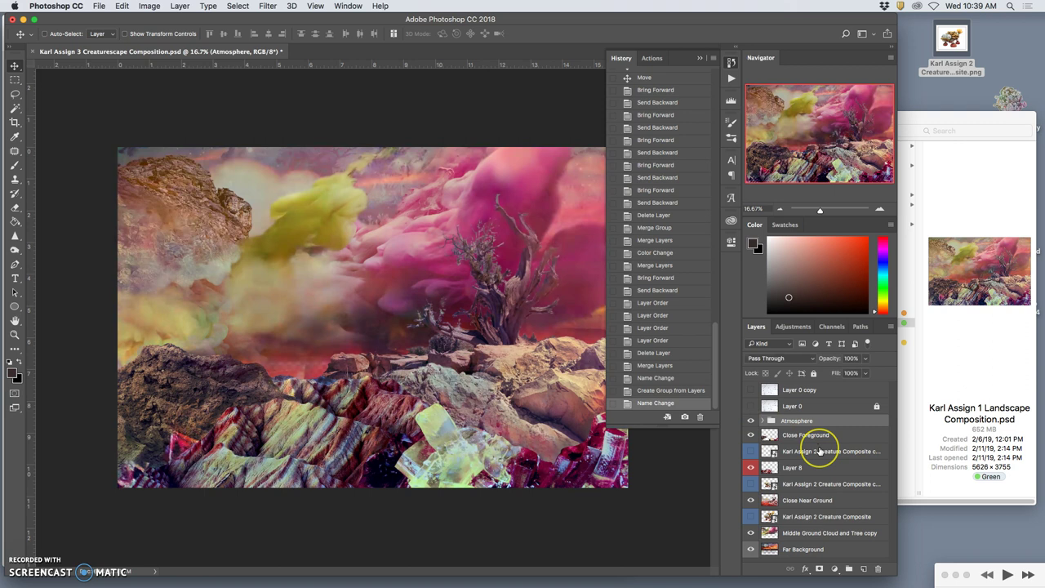
Compare the creature layer on and off, ending with it hidden.
click(752, 484)
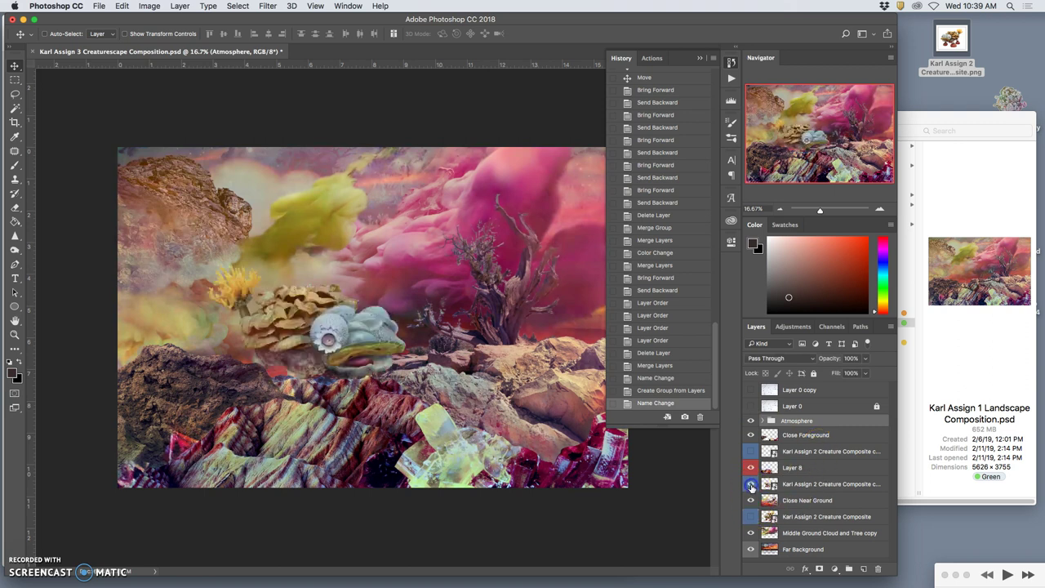
click(751, 484)
click(751, 485)
mouse_move(788, 483)
mouse_down()
mouse_move(805, 482)
mouse_move(749, 483)
mouse_up()
click(749, 484)
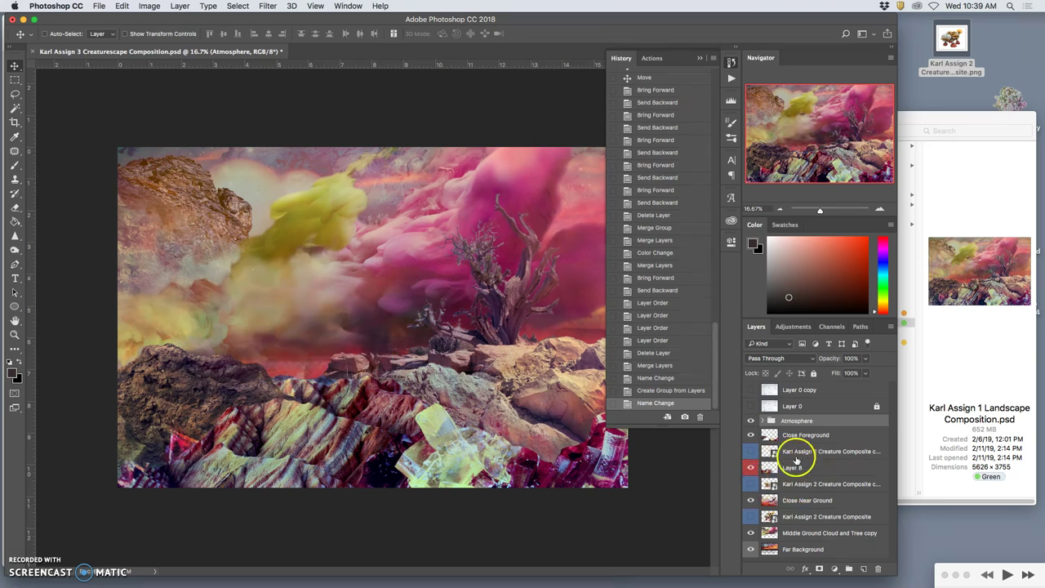
Rename Layer 8 to Rainbow Rocks and move the visible creature copy above it.
click(790, 468)
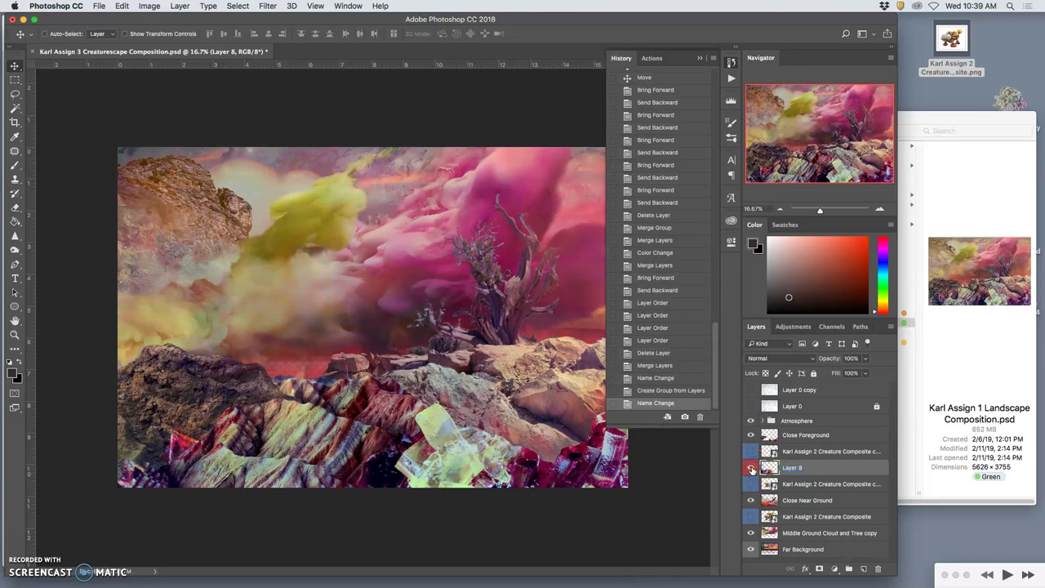
click(752, 468)
click(752, 468)
key(Return)
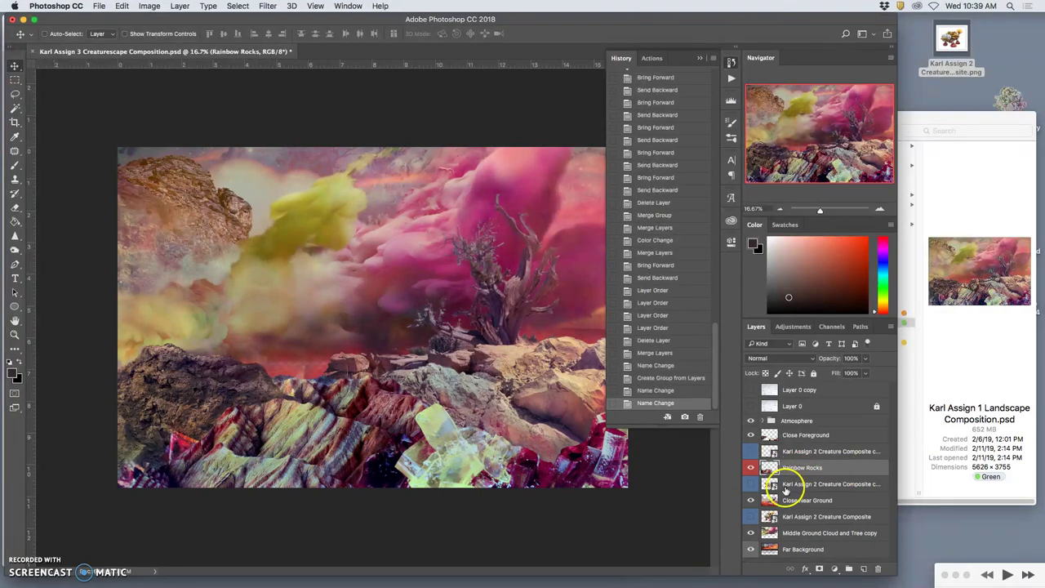
click(751, 484)
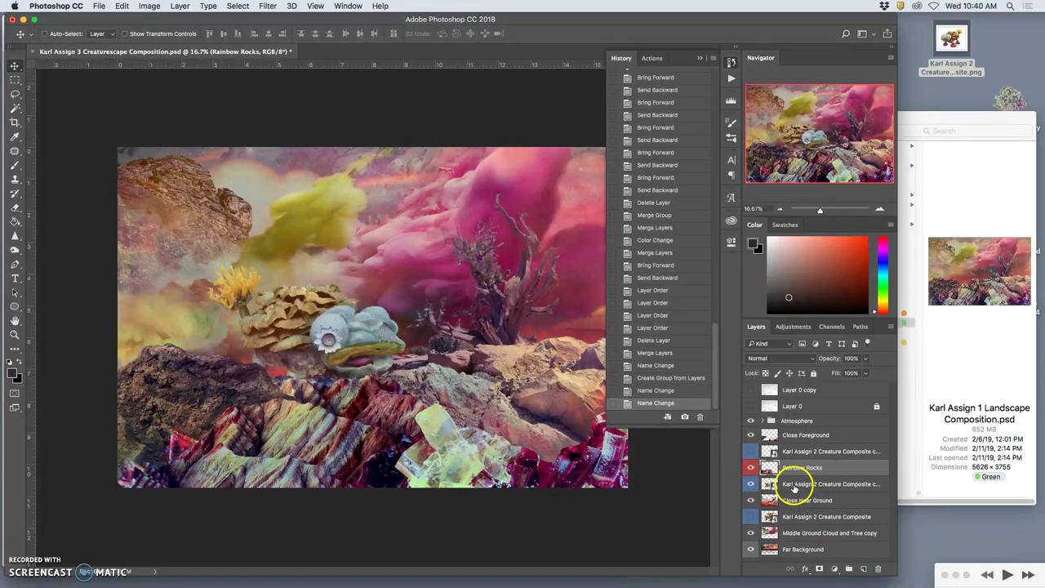
drag(798, 483, 791, 466)
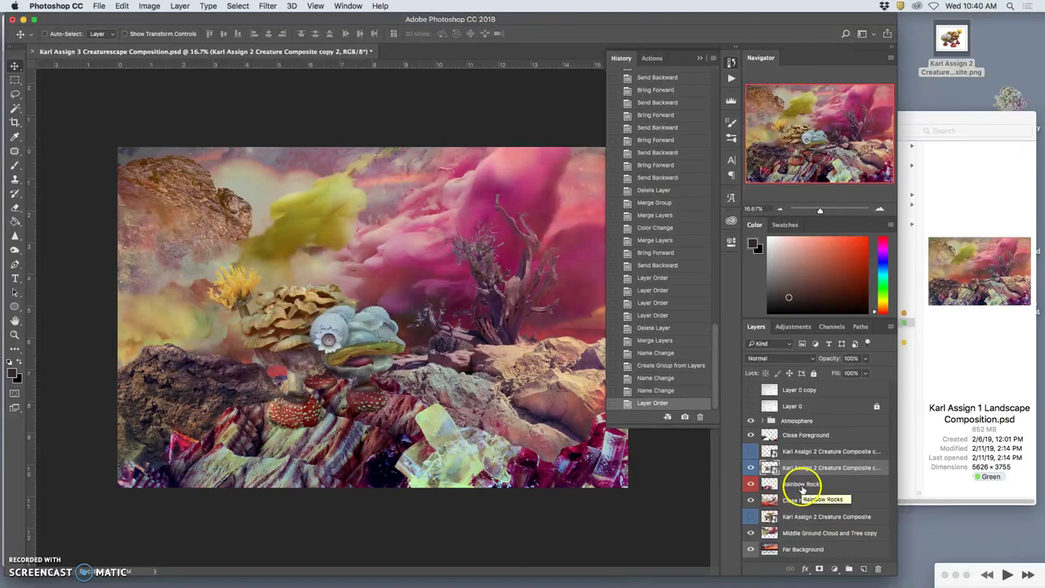
Collapse History and show only the left creature copy, hiding the original Karl Assign 2 Creature Composite.
click(750, 467)
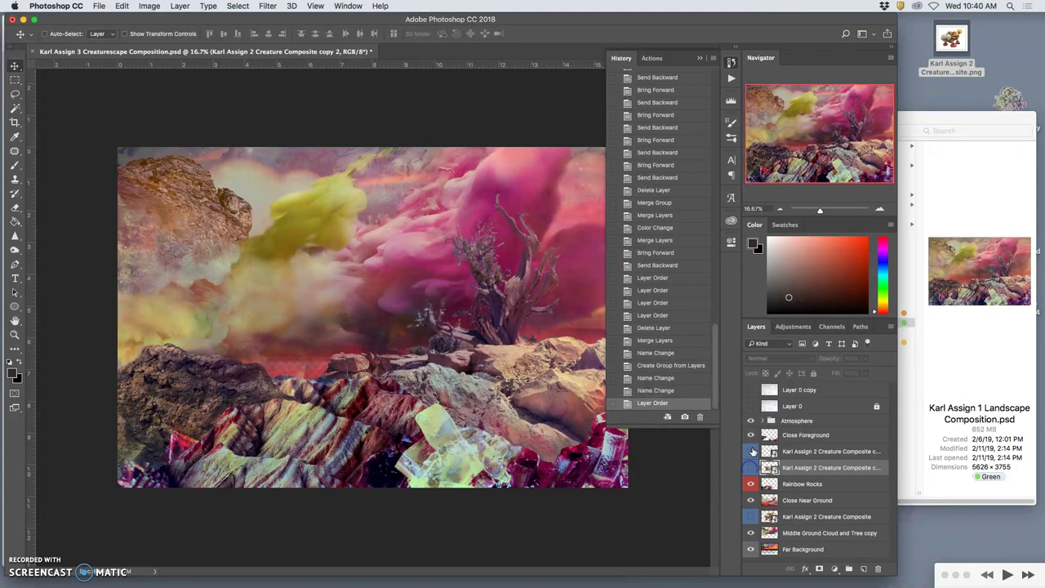
click(751, 452)
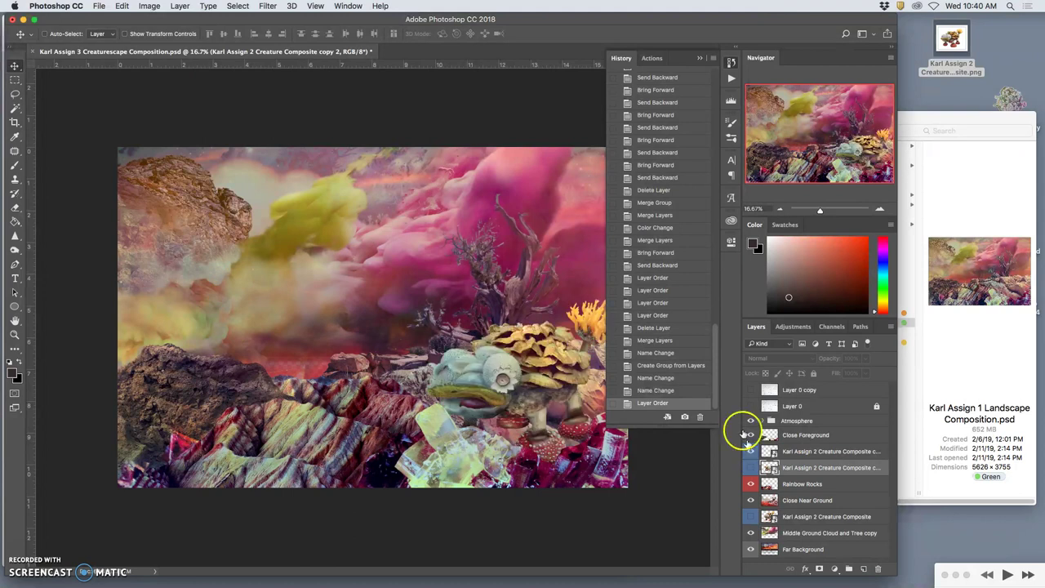
click(700, 58)
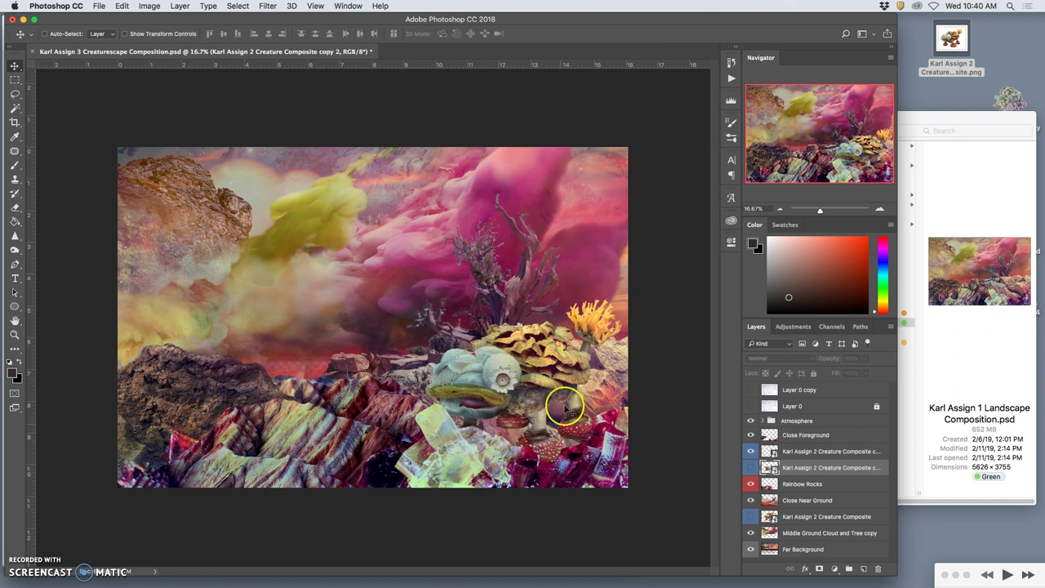
click(750, 467)
click(750, 450)
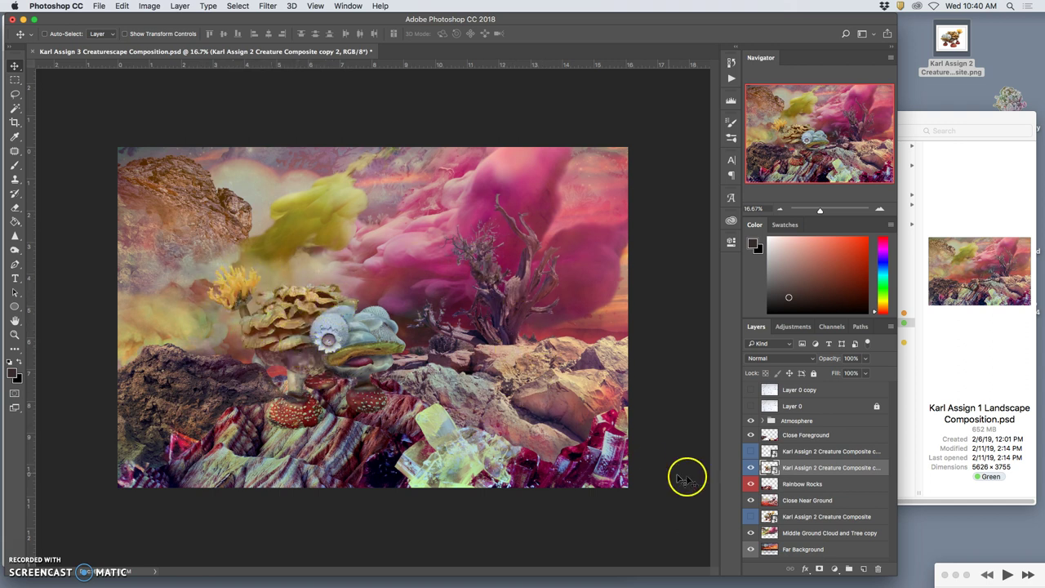
click(750, 468)
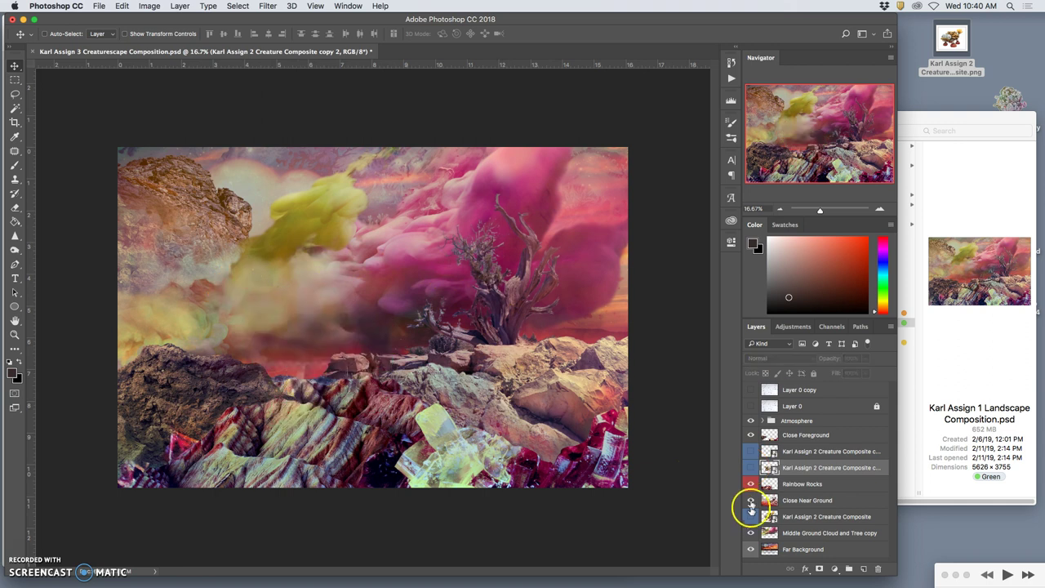
click(751, 516)
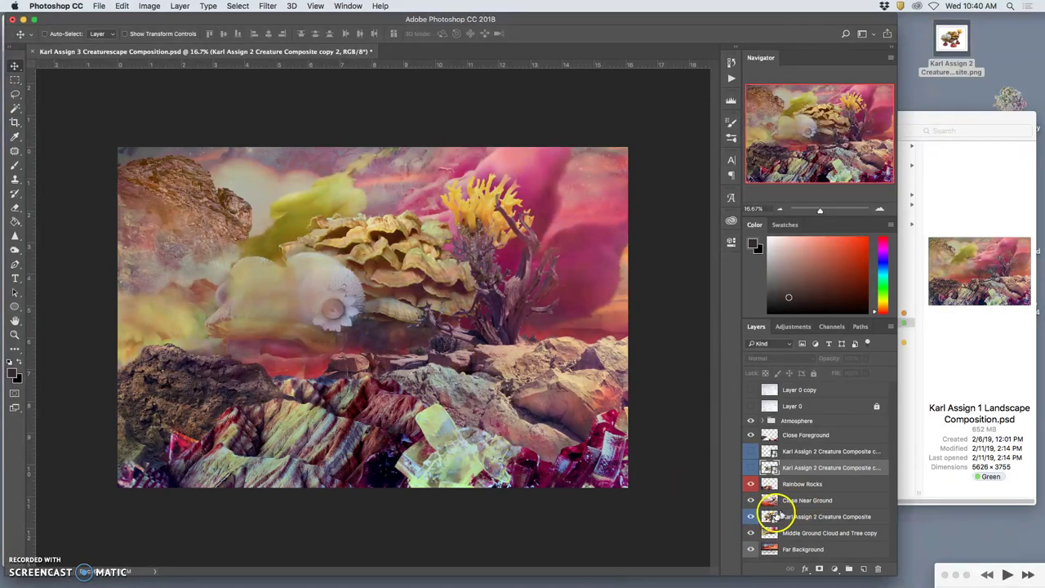
click(750, 517)
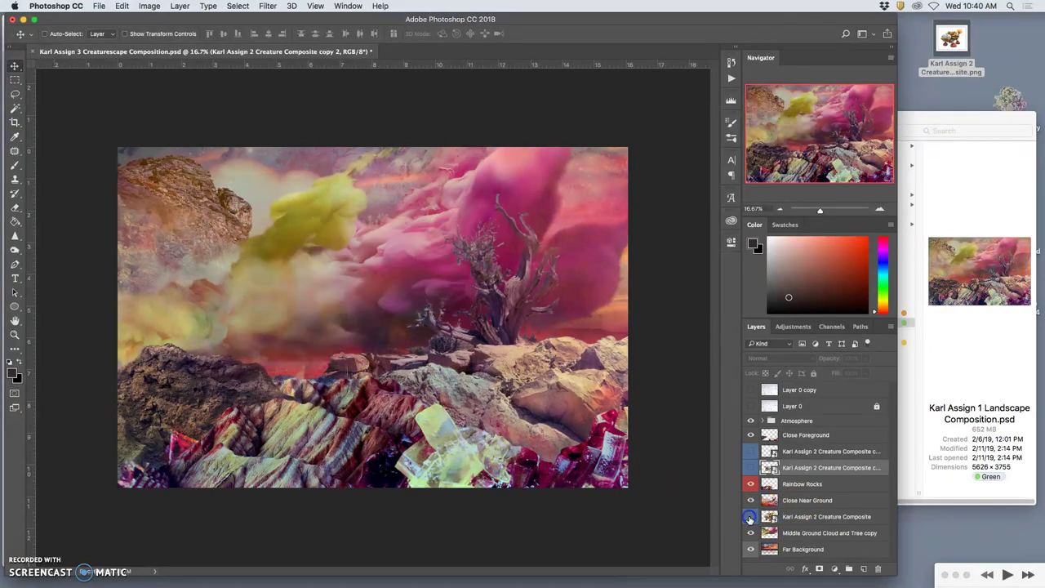
click(751, 467)
Preview Layer 0 and Layer 0 copy, then delete Layer 0 copy.
click(788, 467)
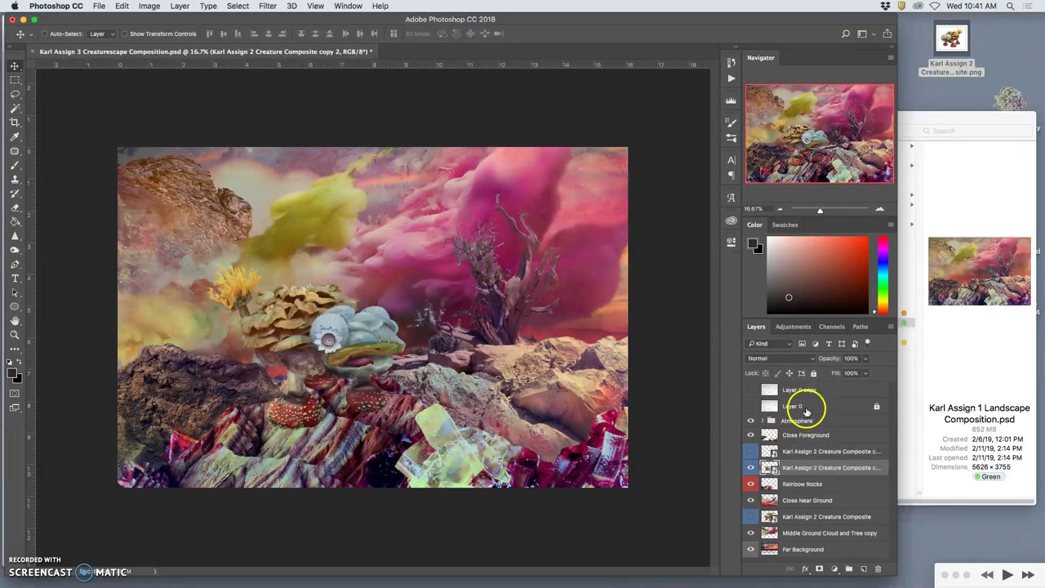
click(750, 406)
click(751, 390)
click(752, 390)
click(800, 390)
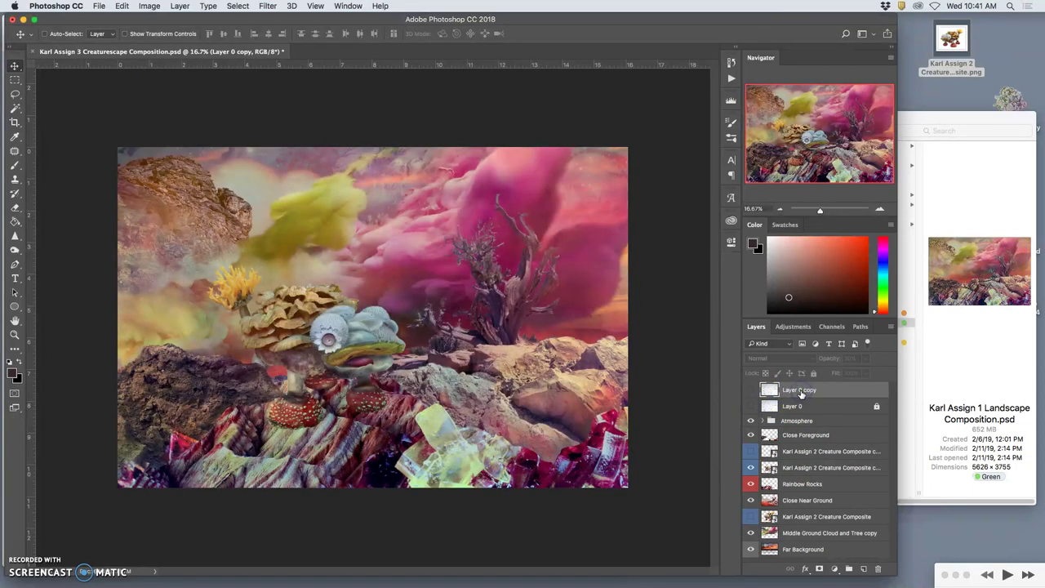
key(BackSpace)
click(805, 392)
Unlock and delete Layer 0, then save Karl Assign 3 Creaturescape Composition.psd.
click(875, 391)
click(805, 390)
click(753, 390)
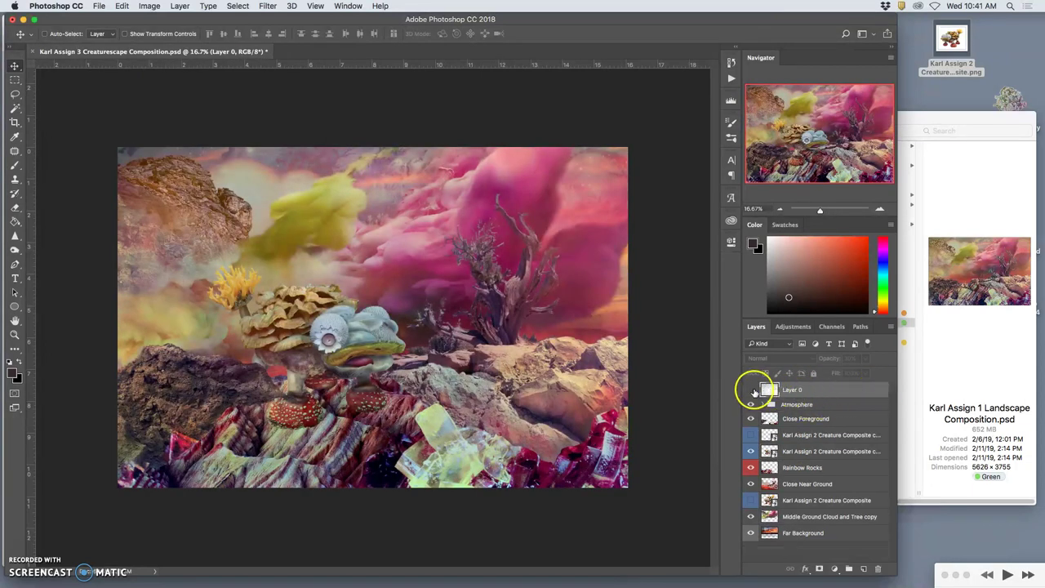
click(752, 391)
key(BackSpace)
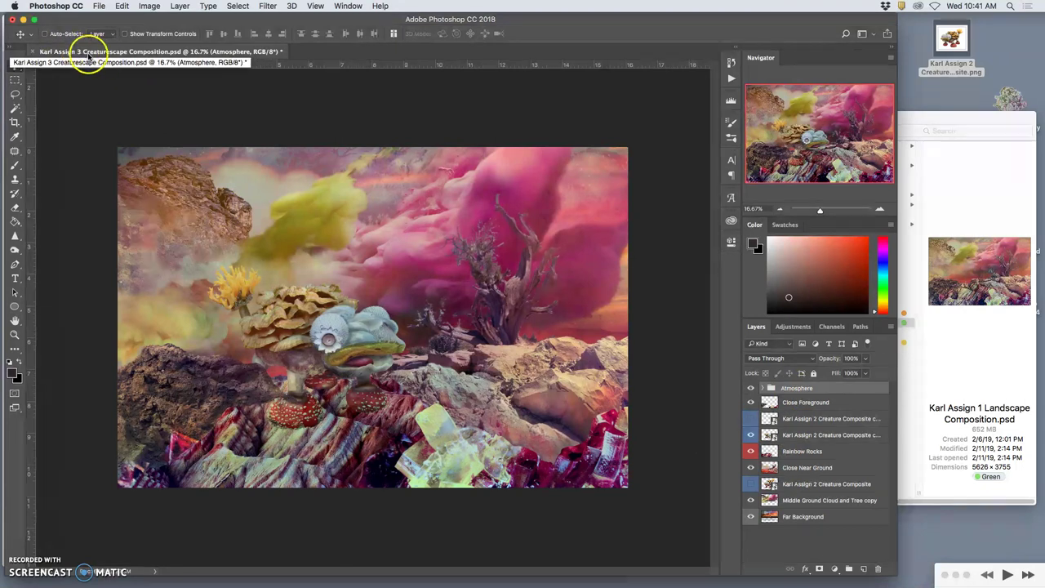
key(super+s)
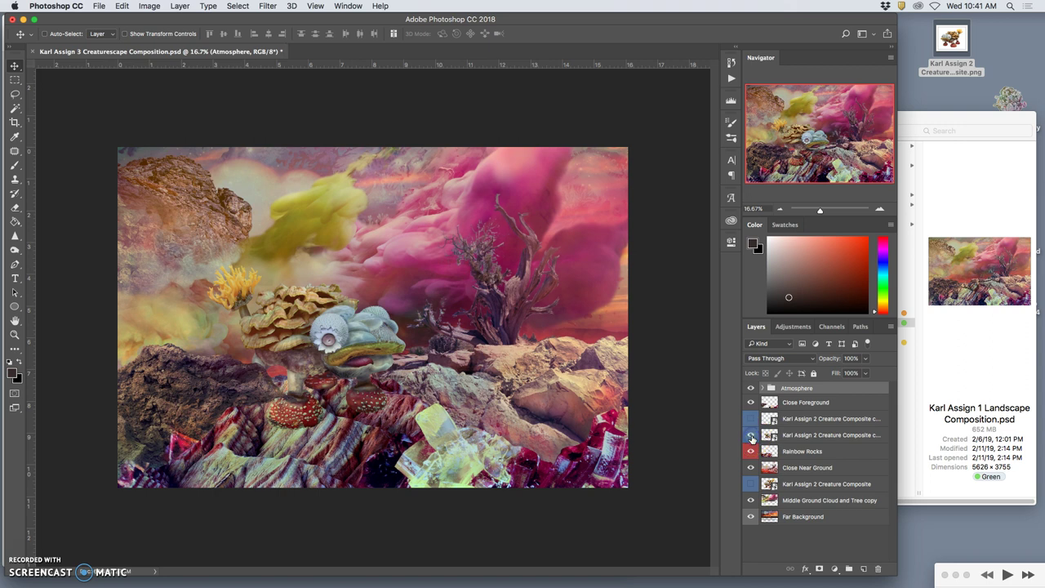
Zoom to 33.3% on the creature's feet and select the Close Foreground layer.
click(751, 437)
click(751, 436)
key(super+equal)
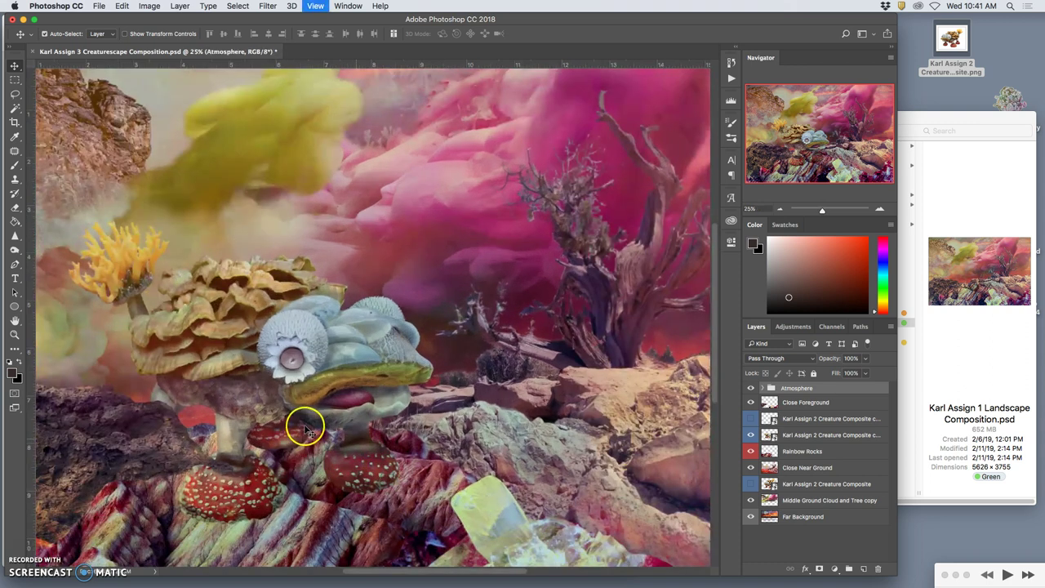
key(super+equal)
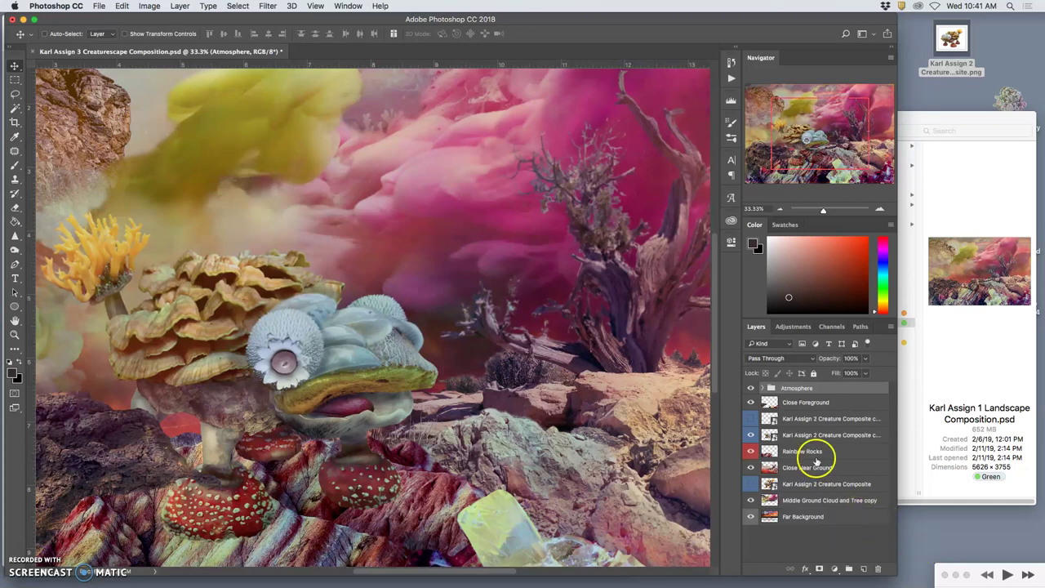
click(803, 404)
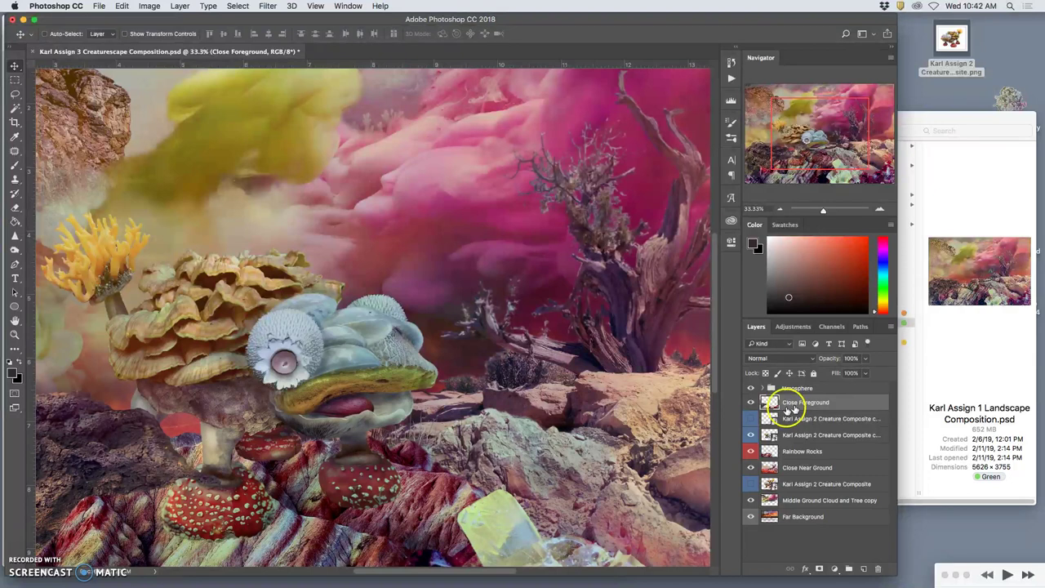
Select the Rainbow Rocks layer and begin a Lasso selection along the ridge.
click(787, 449)
click(750, 451)
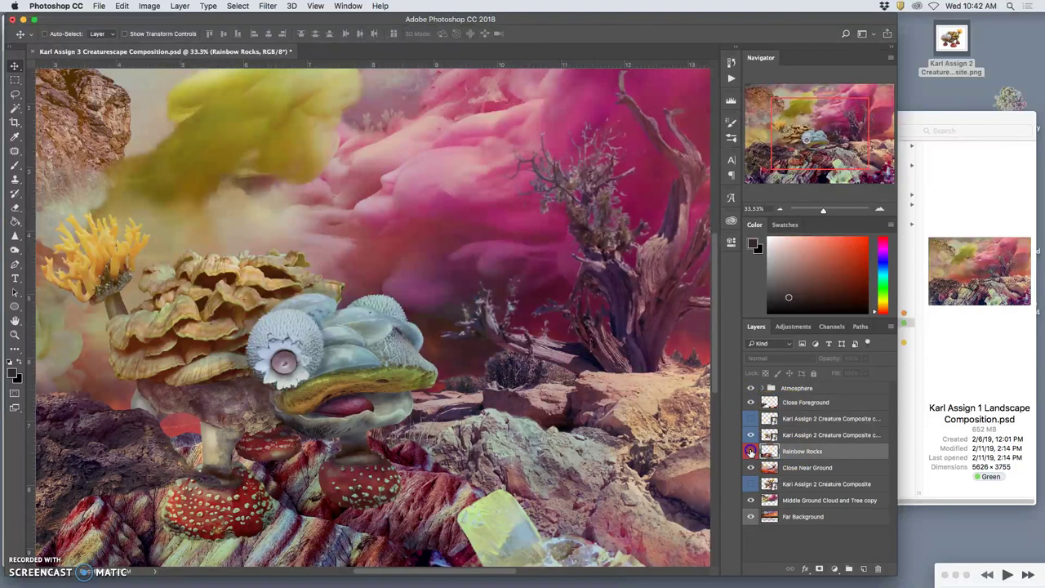
click(751, 450)
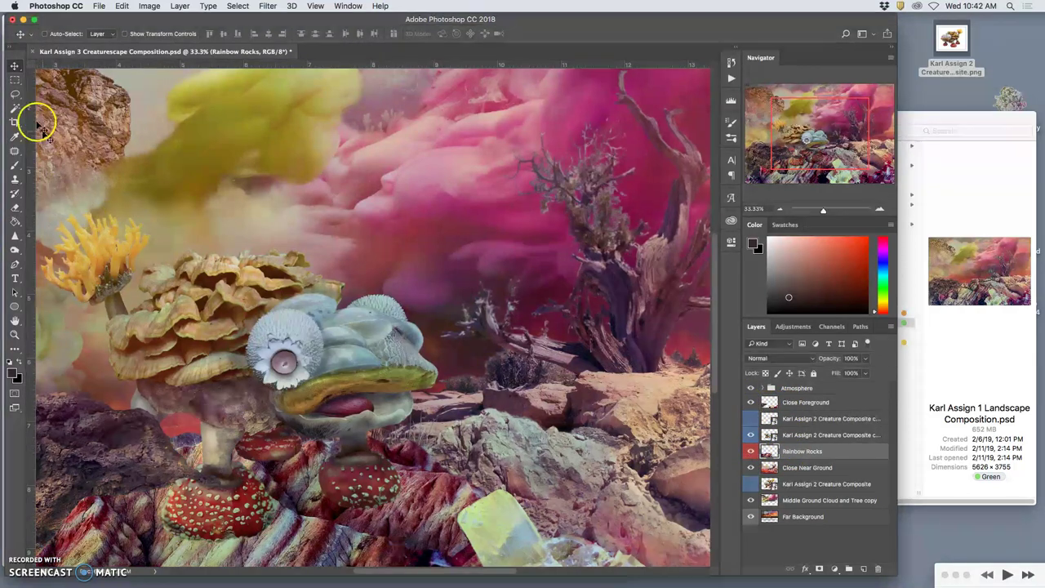
click(15, 94)
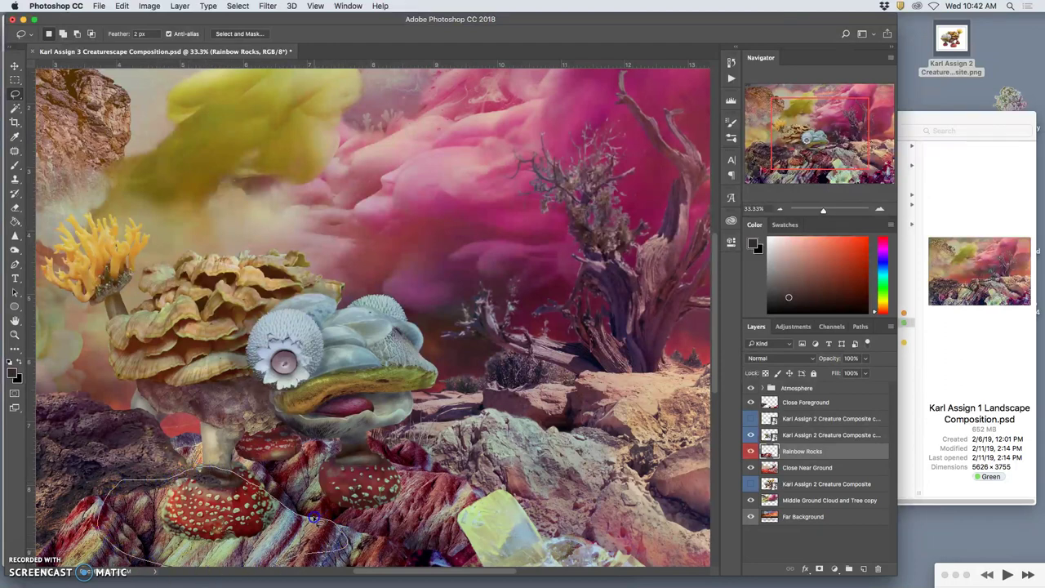
mouse_move(312, 517)
mouse_down()
mouse_move(381, 522)
mouse_move(254, 427)
mouse_up()
scroll(380, 512, down, 3)
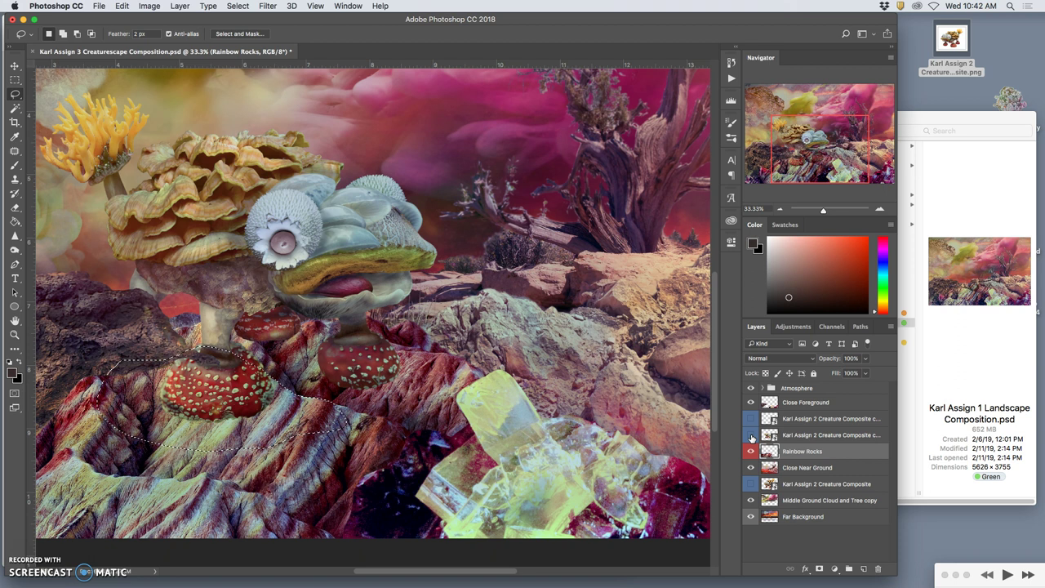
Hide the creature, zoom to 100%, and finish the 2 px feathered lasso along the rock ridge.
click(751, 438)
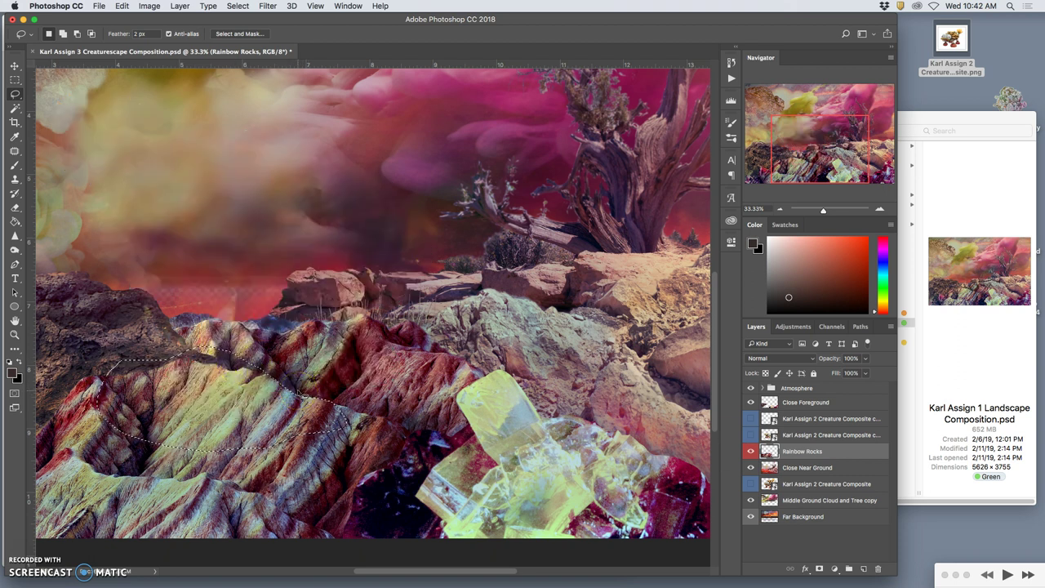
key(super+plus)
key(super+plus)
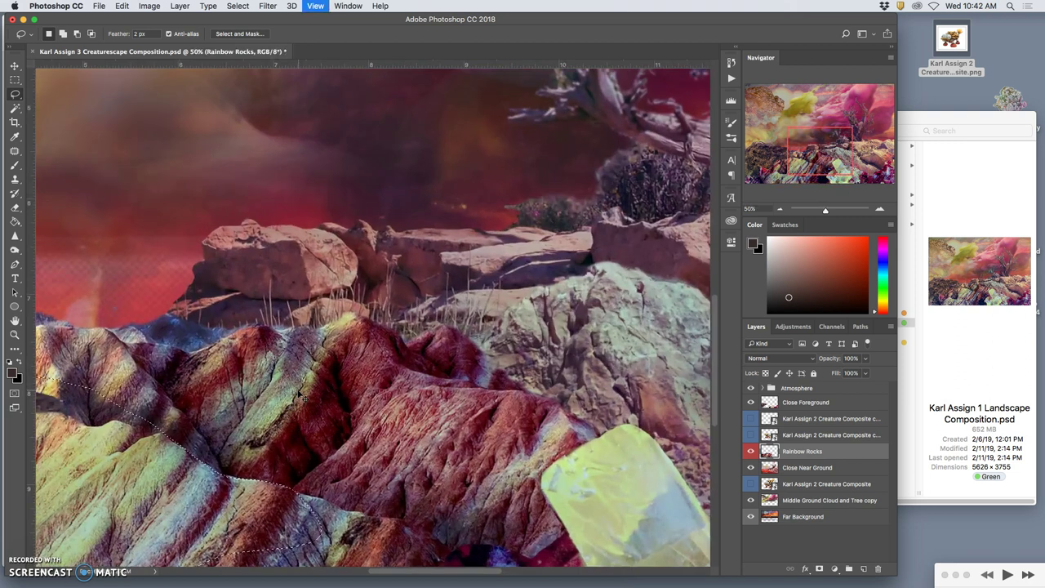
key(super+plus)
drag(258, 391, 571, 260)
mouse_move(498, 281)
mouse_down()
mouse_move(457, 285)
mouse_move(482, 280)
mouse_up()
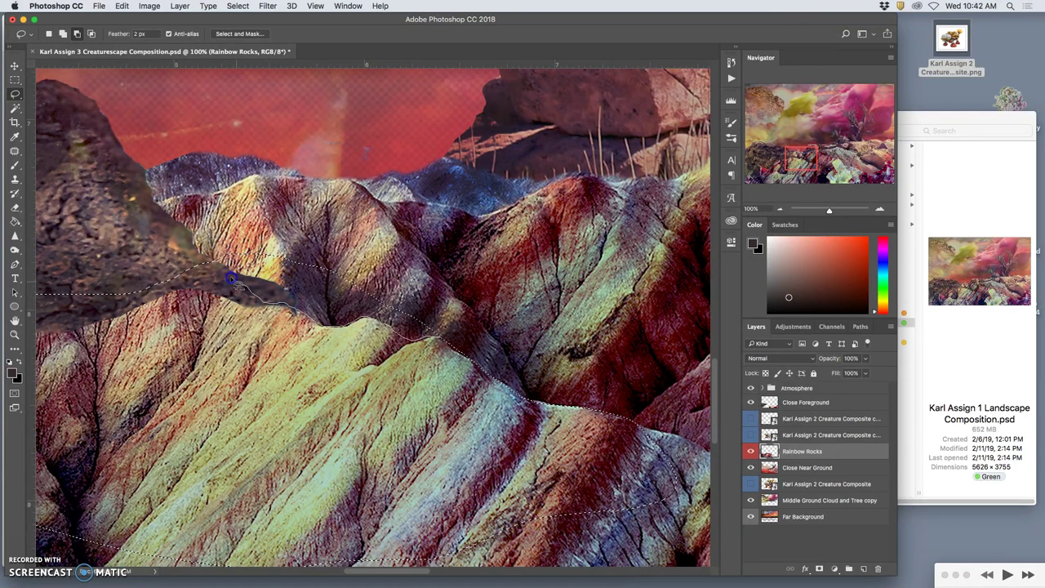
drag(207, 233, 208, 233)
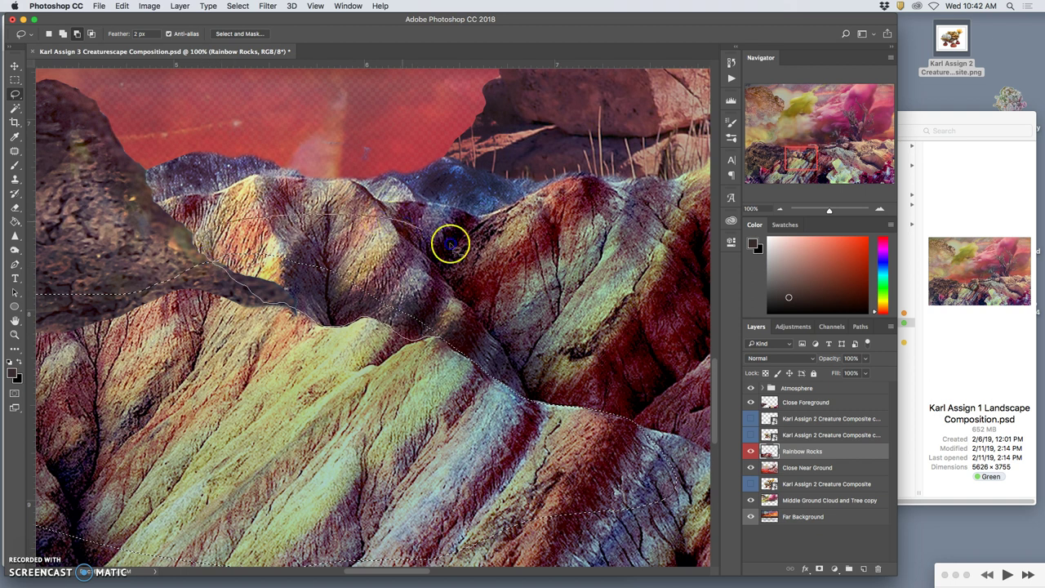
click(751, 451)
click(751, 452)
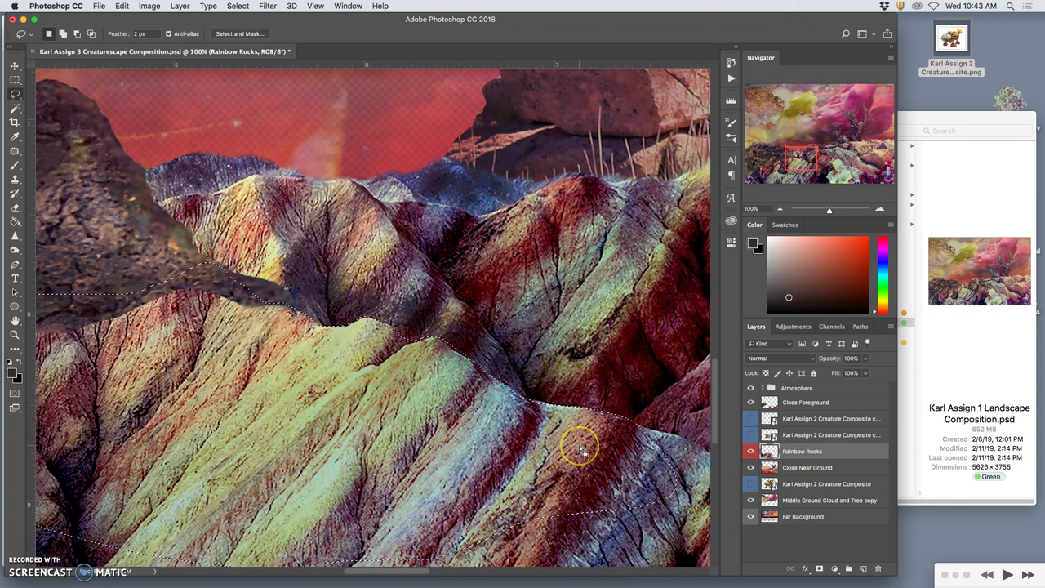
Copy the rock sliver to Layer 21 and place the creature copy below it, comparing the overlap.
key(super+j)
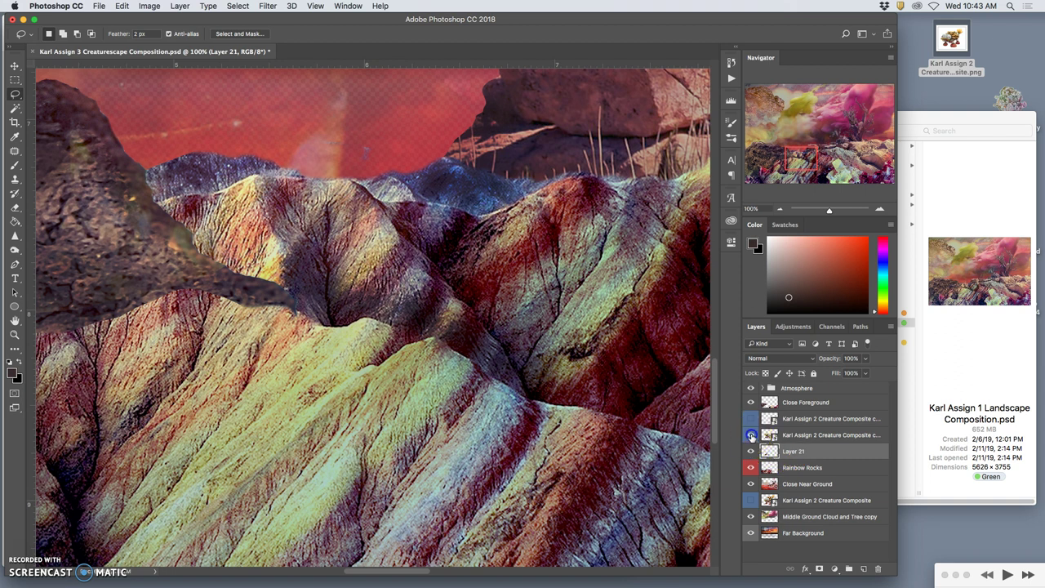
click(750, 434)
drag(791, 434, 791, 451)
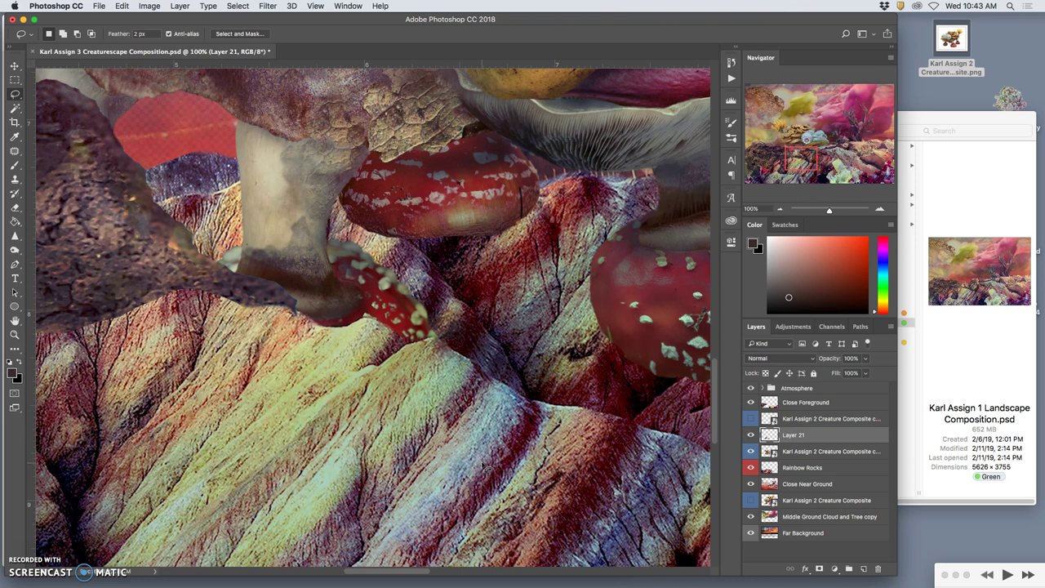
click(751, 436)
click(752, 436)
click(752, 437)
click(752, 437)
Zoom out and nudge the creature copy layer slightly up and left with the Move tool.
key(super+minus)
key(super+minus)
key(super+minus)
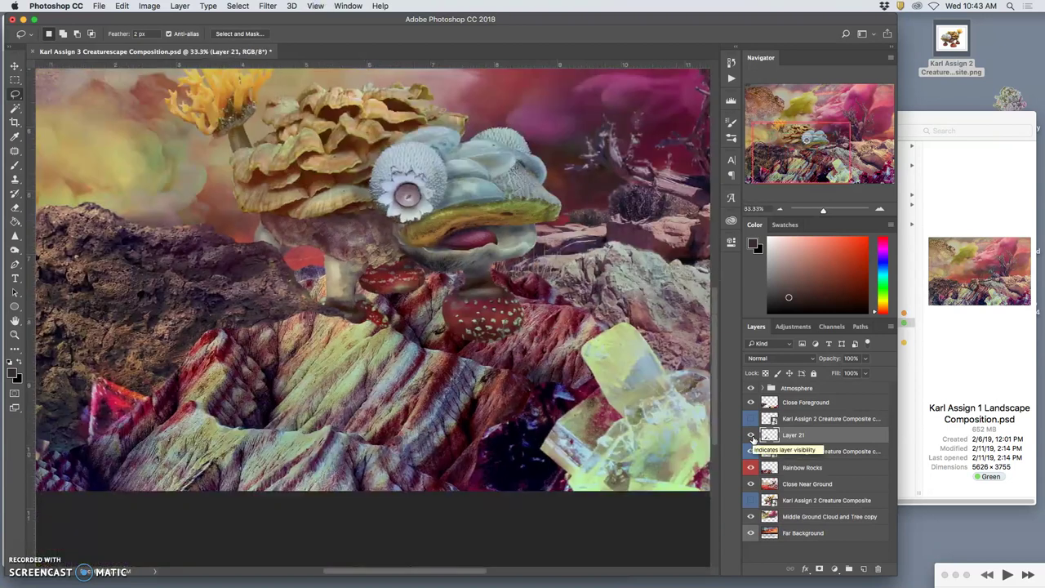
key(super+minus)
key(super+minus)
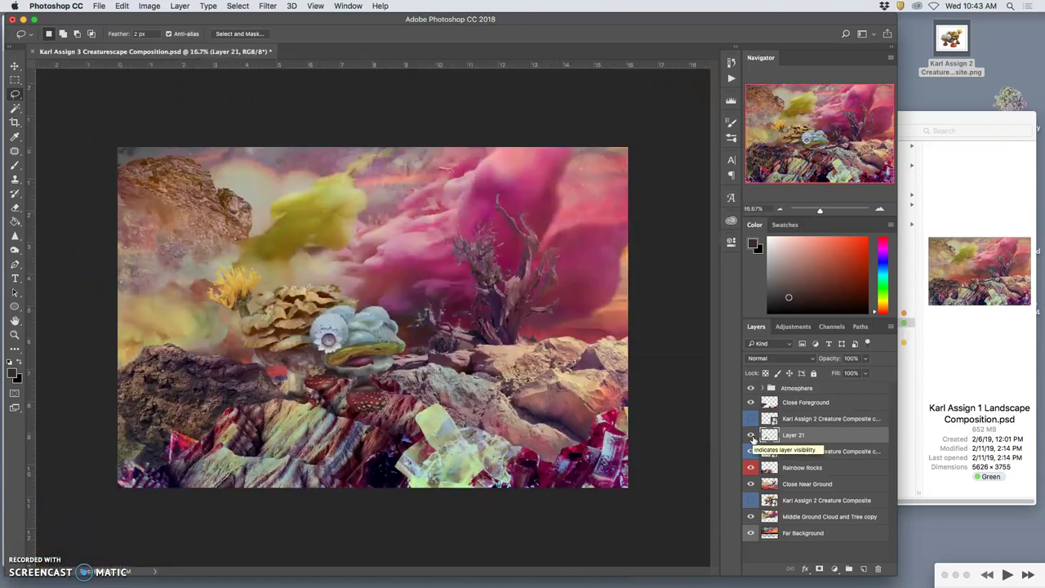
click(439, 433)
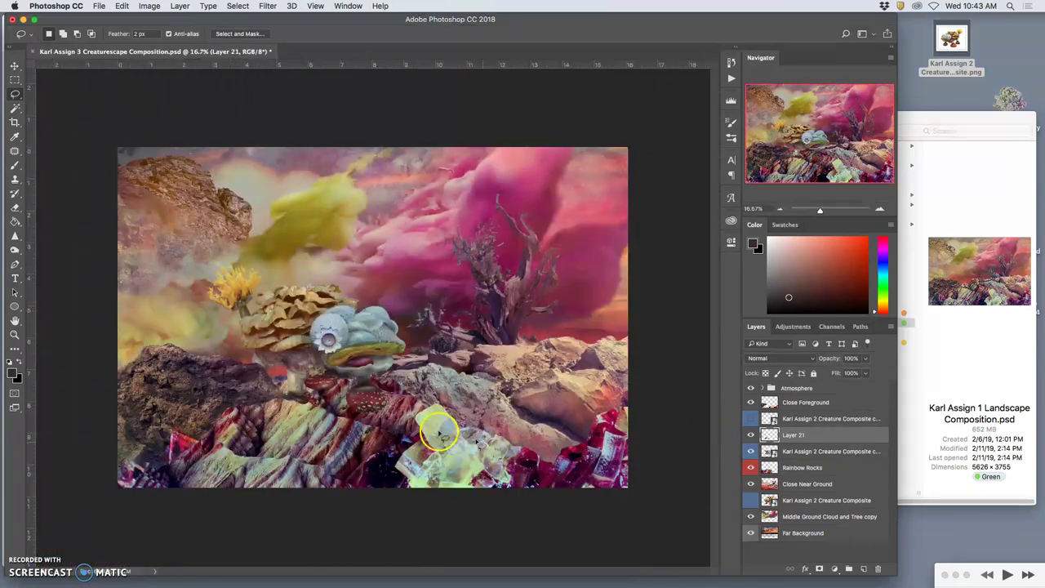
click(819, 456)
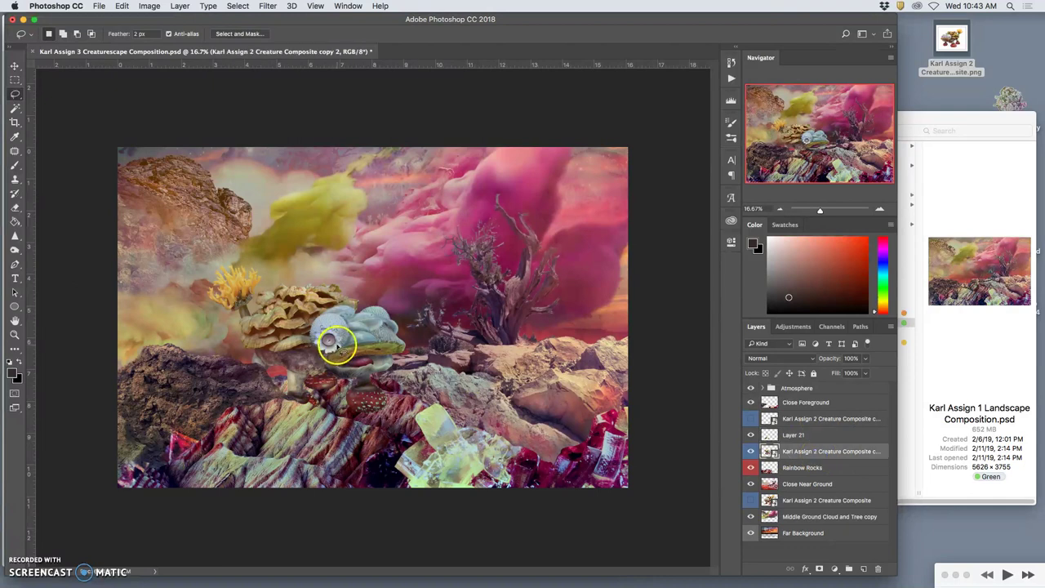
click(15, 65)
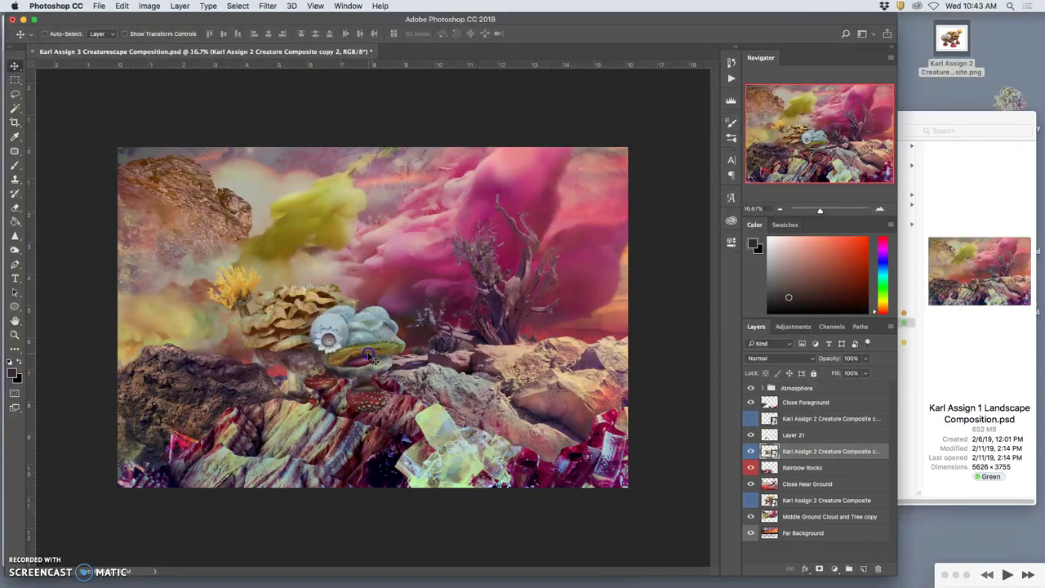
mouse_move(369, 358)
mouse_down()
mouse_move(356, 351)
mouse_move(399, 373)
mouse_move(376, 370)
mouse_move(371, 358)
mouse_move(382, 371)
mouse_up()
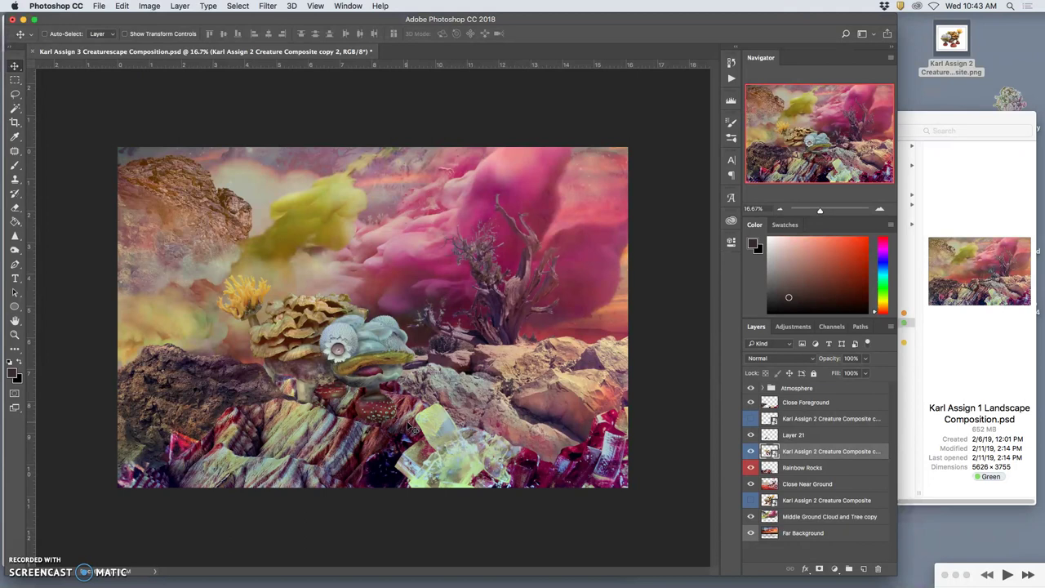
Put the creature copy into Free Transform and switch it to Warp mode.
key(super)
key(super+t)
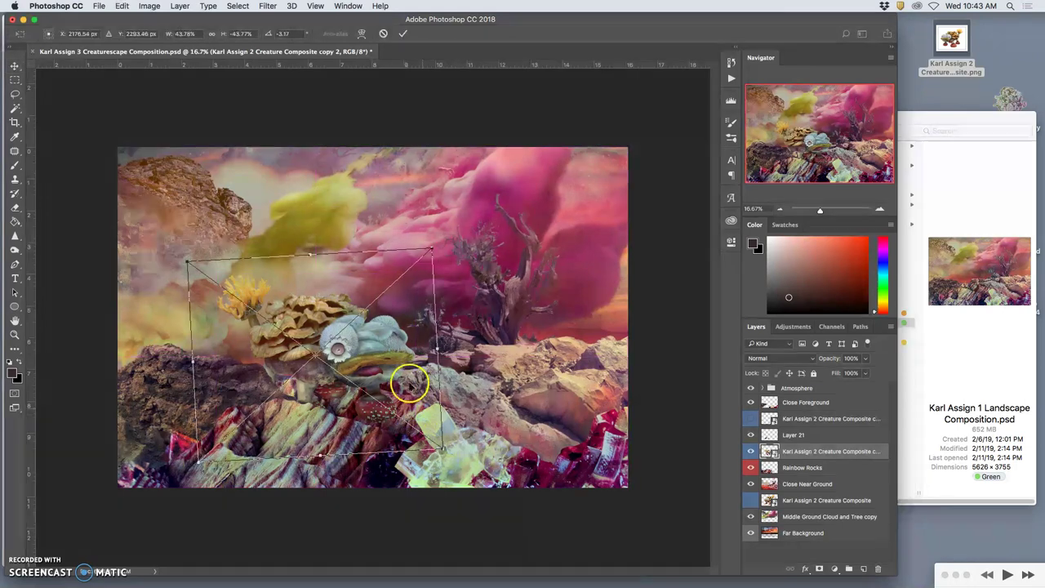
right_click(389, 365)
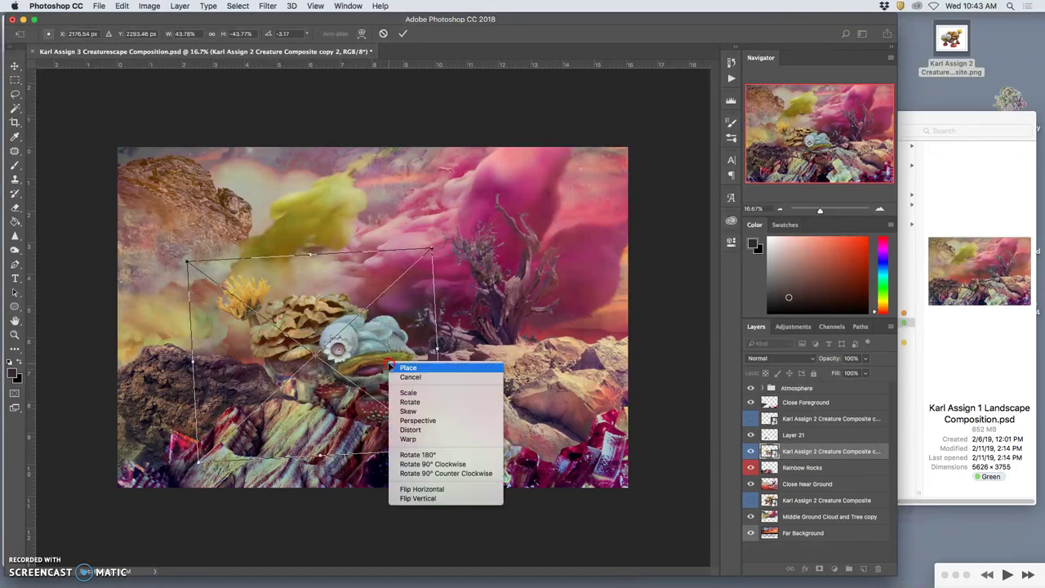
click(370, 365)
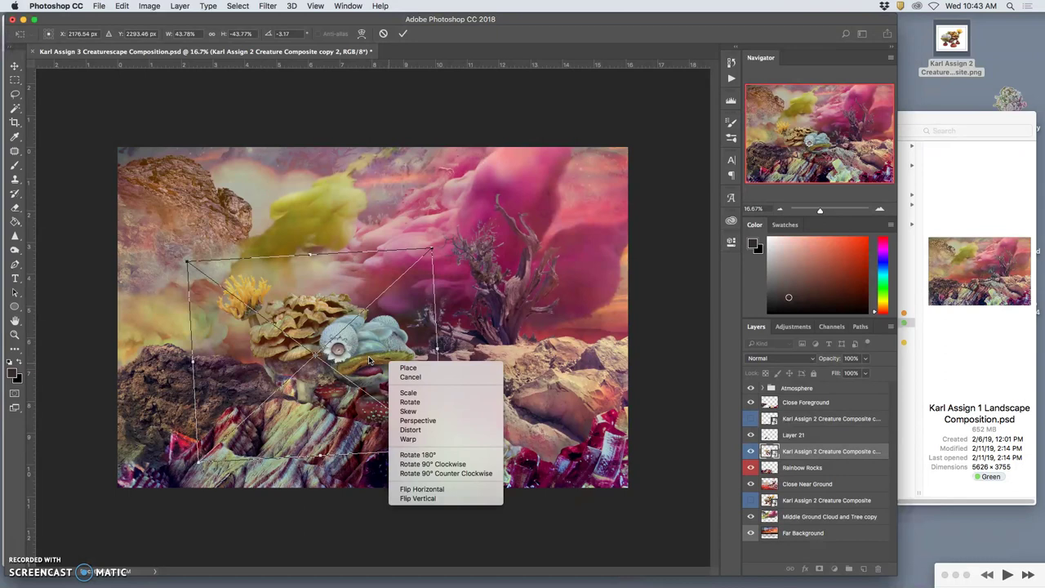
drag(368, 360, 424, 443)
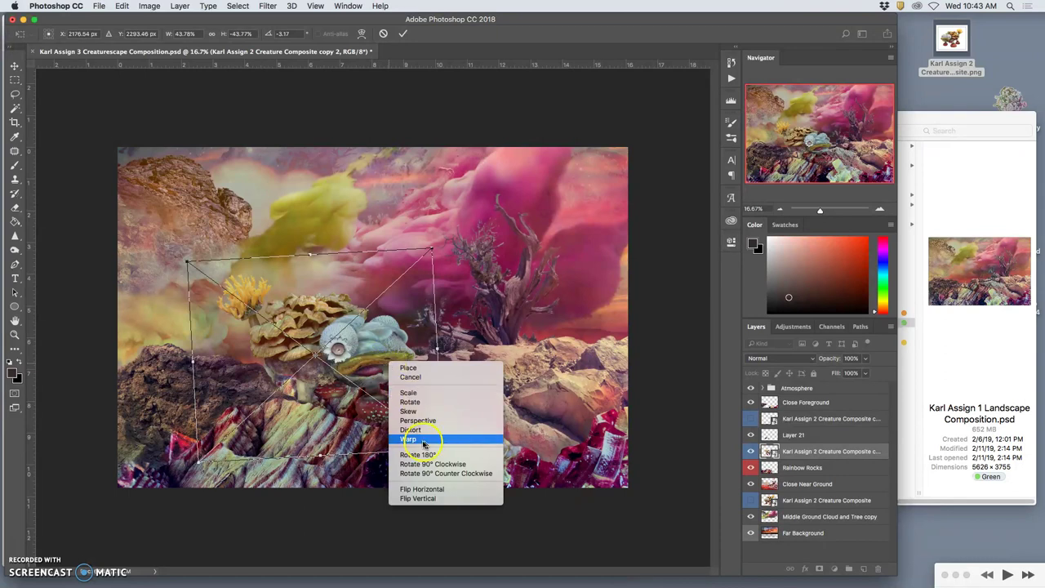
click(423, 441)
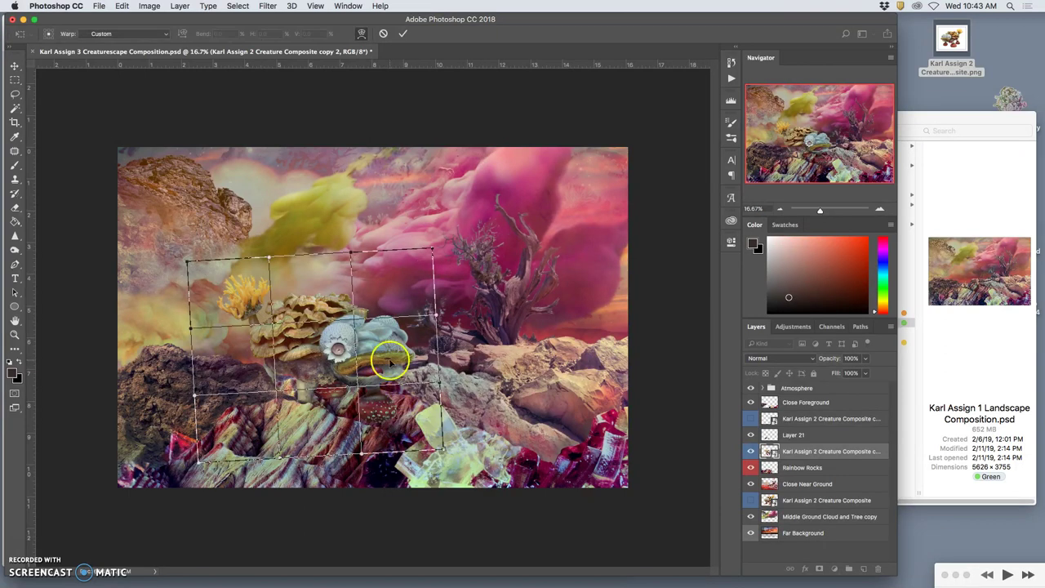
Bend the creature's coral, lower body and left side into the rocks, then commit the warp.
drag(405, 350, 404, 363)
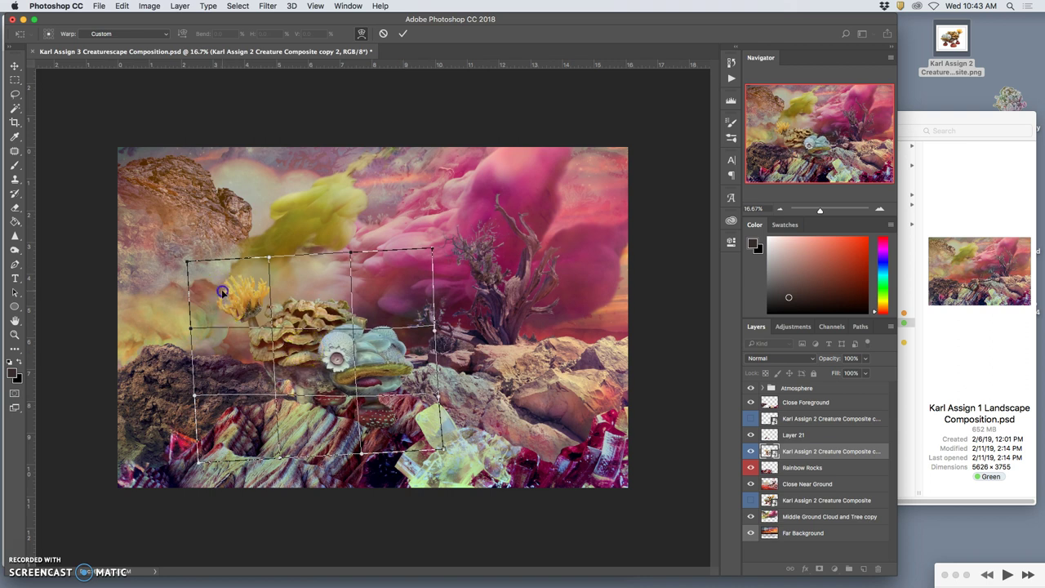
drag(223, 291, 228, 292)
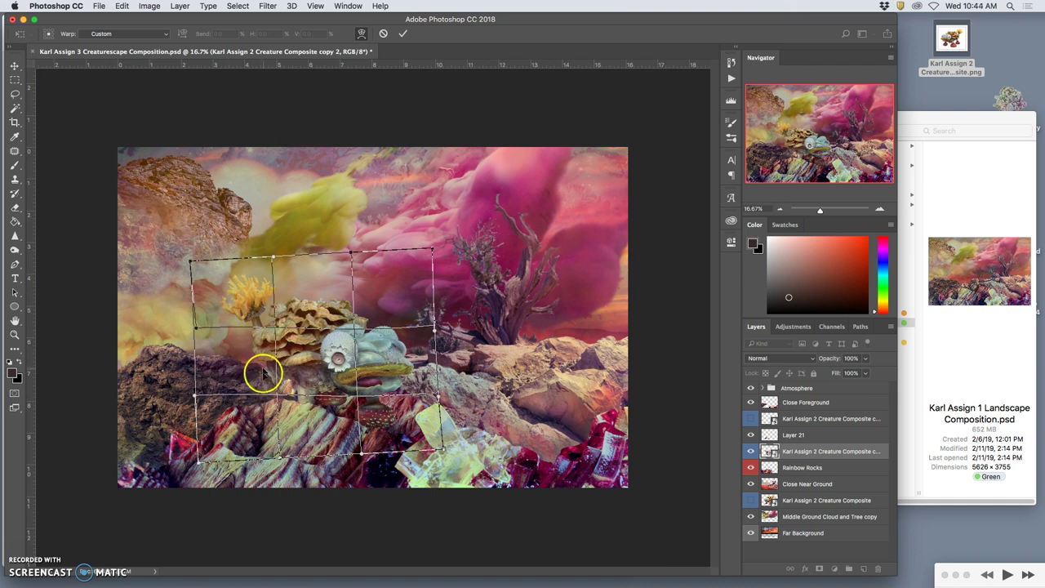
mouse_move(396, 425)
mouse_down()
mouse_move(403, 434)
mouse_move(393, 429)
mouse_up()
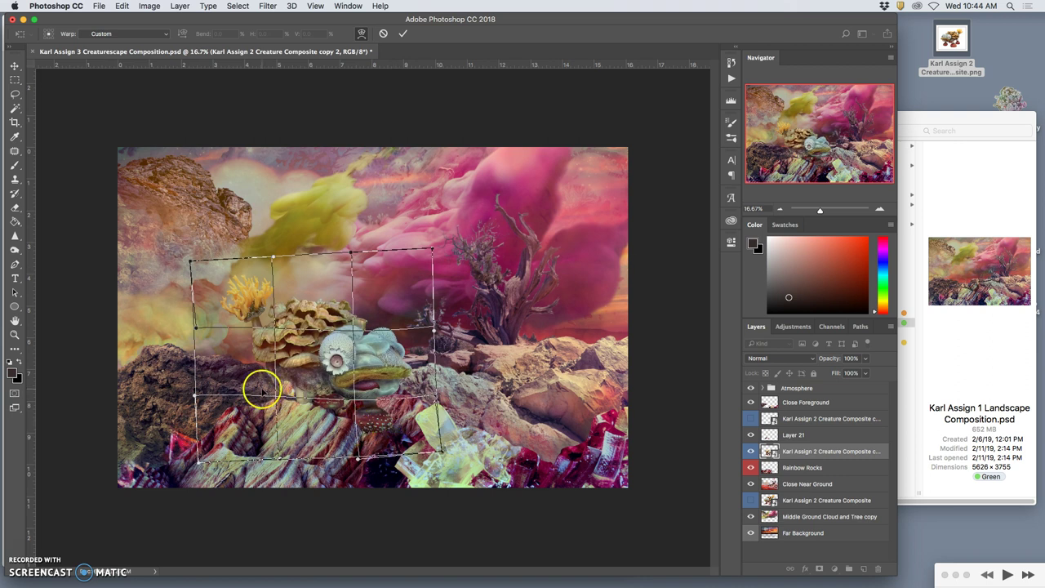
drag(226, 387, 223, 384)
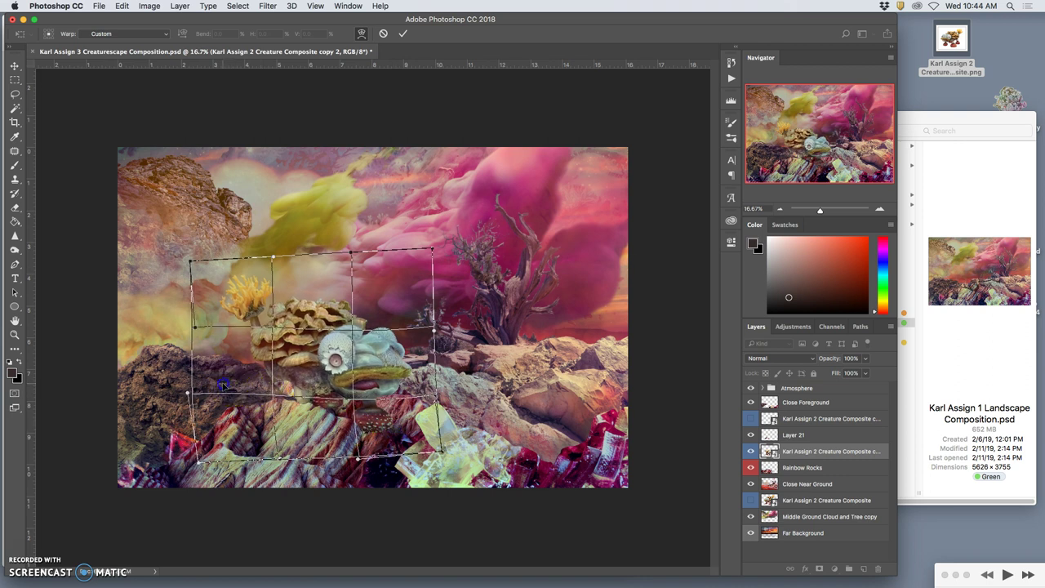
drag(225, 383, 227, 381)
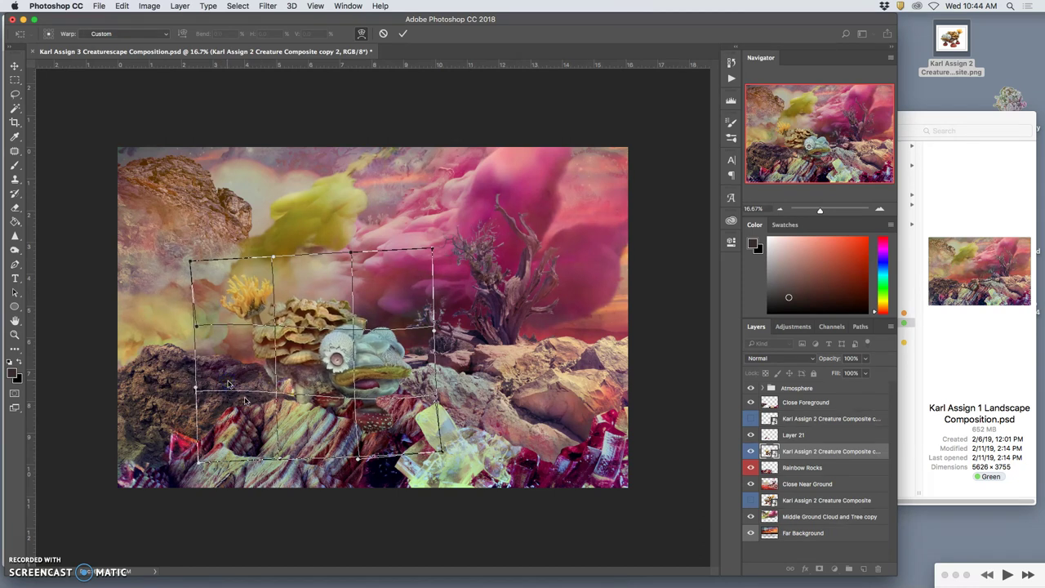
click(250, 406)
key(Return)
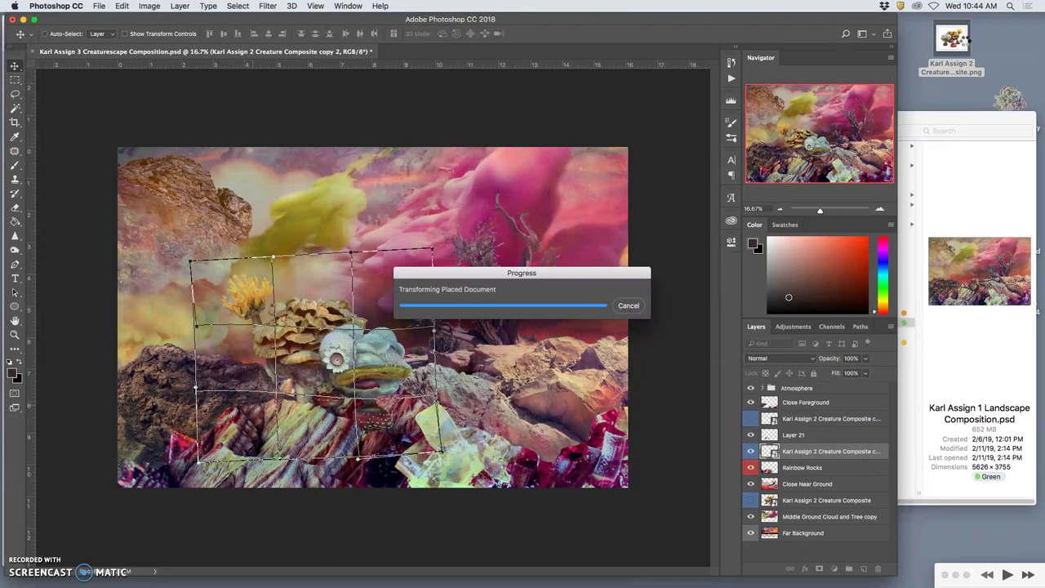
click(970, 54)
drag(970, 54, 748, 454)
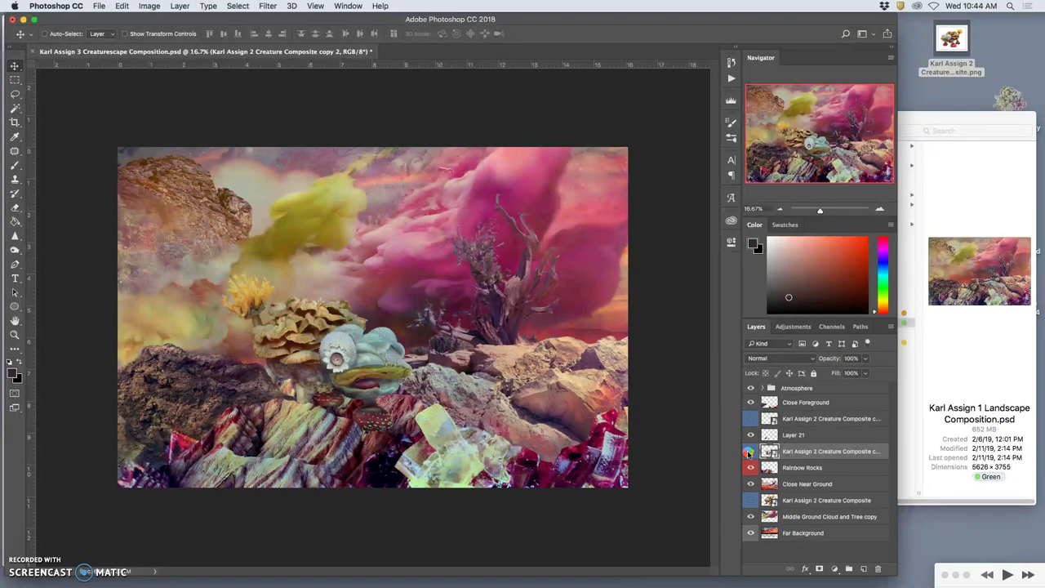
click(780, 445)
click(750, 451)
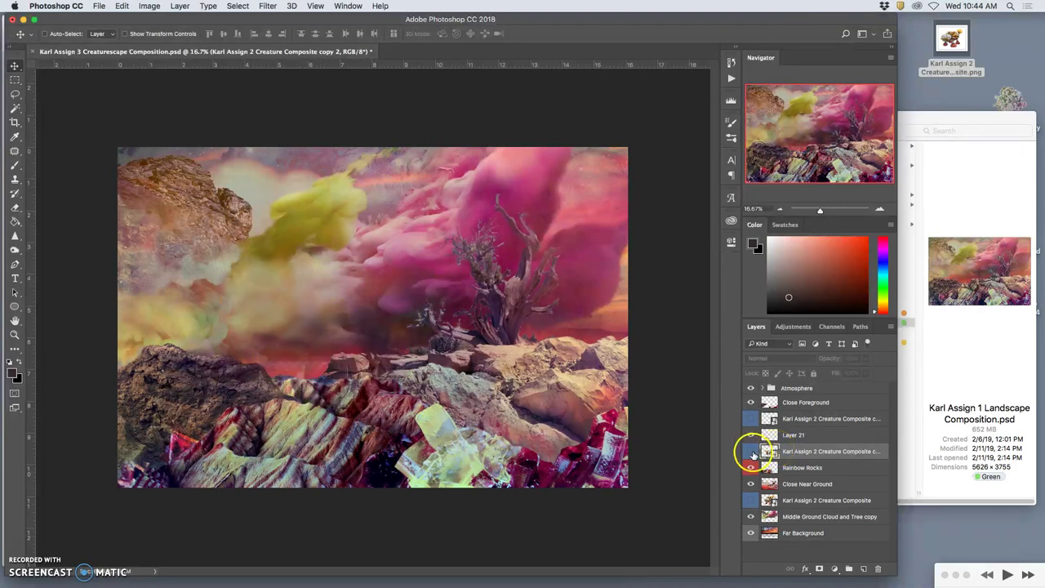
key(super+z)
key(super+z)
key(super+z)
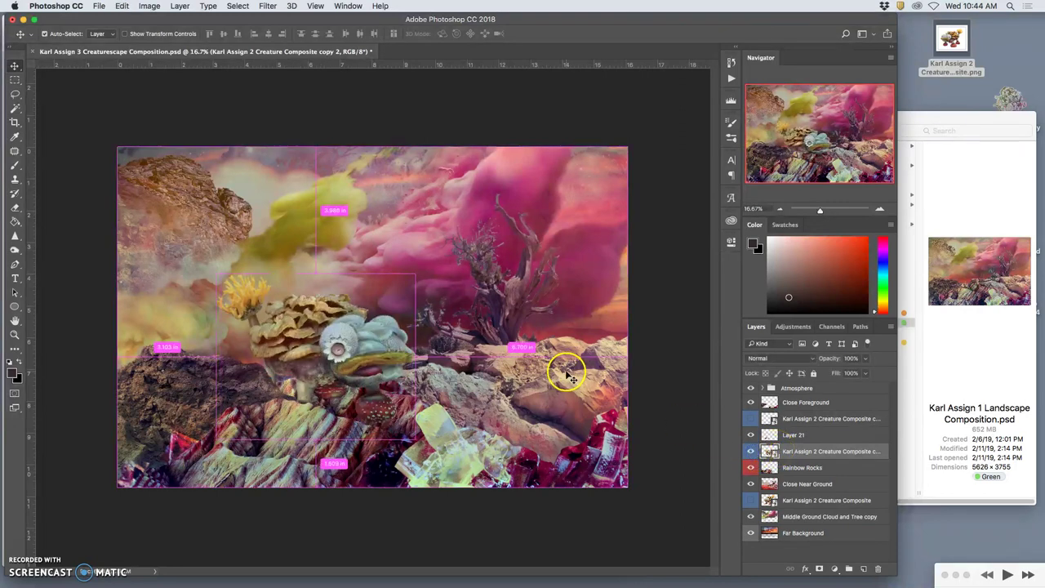
key(super+z)
key(super+z)
key(super+z)
key(super+z)
key(super+z)
key(super+z)
key(super+z)
key(super+z)
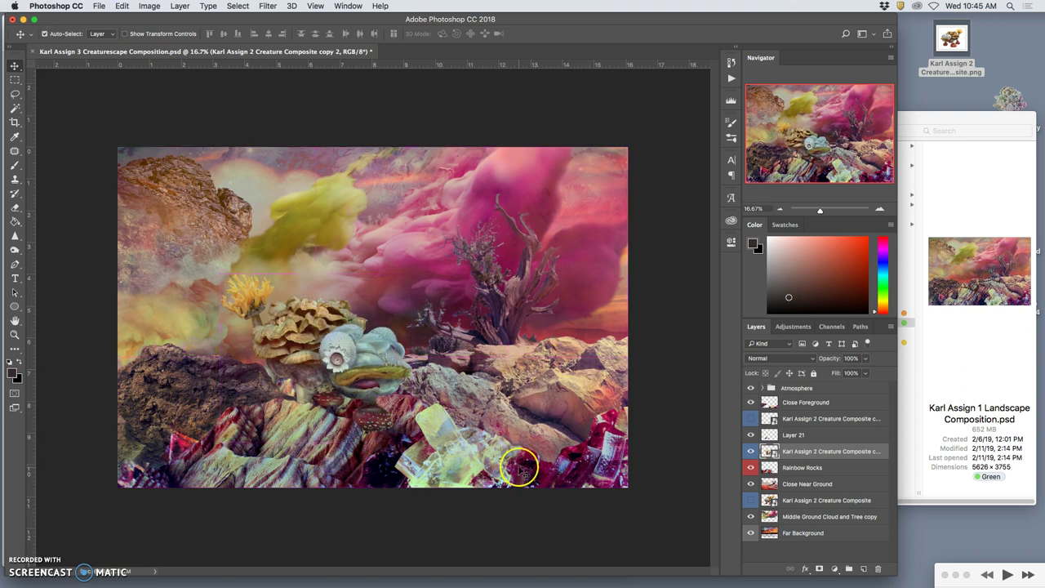
key(super+equal)
key(super+equal)
key(super+equal)
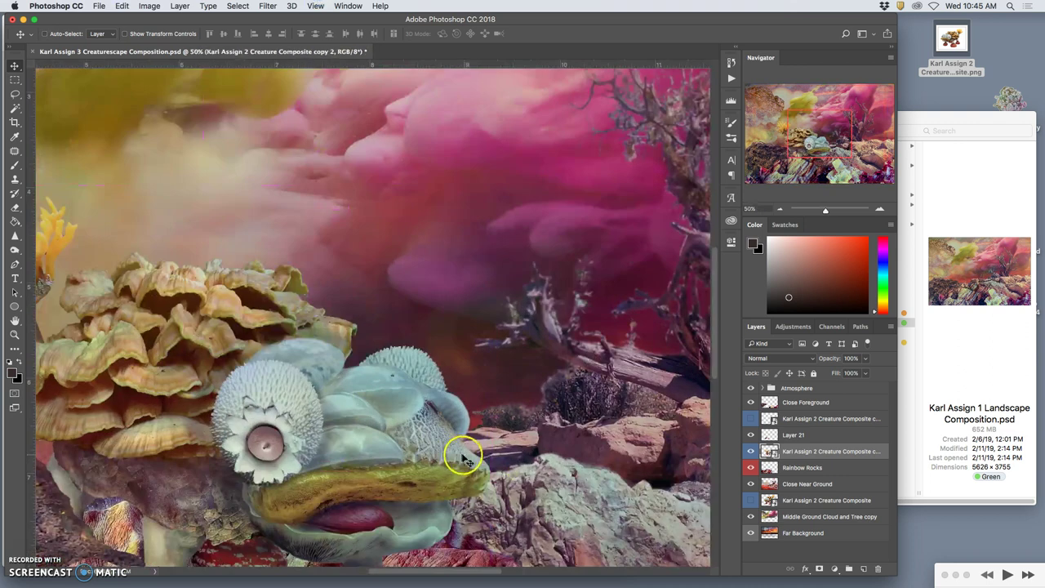
drag(451, 374, 511, 278)
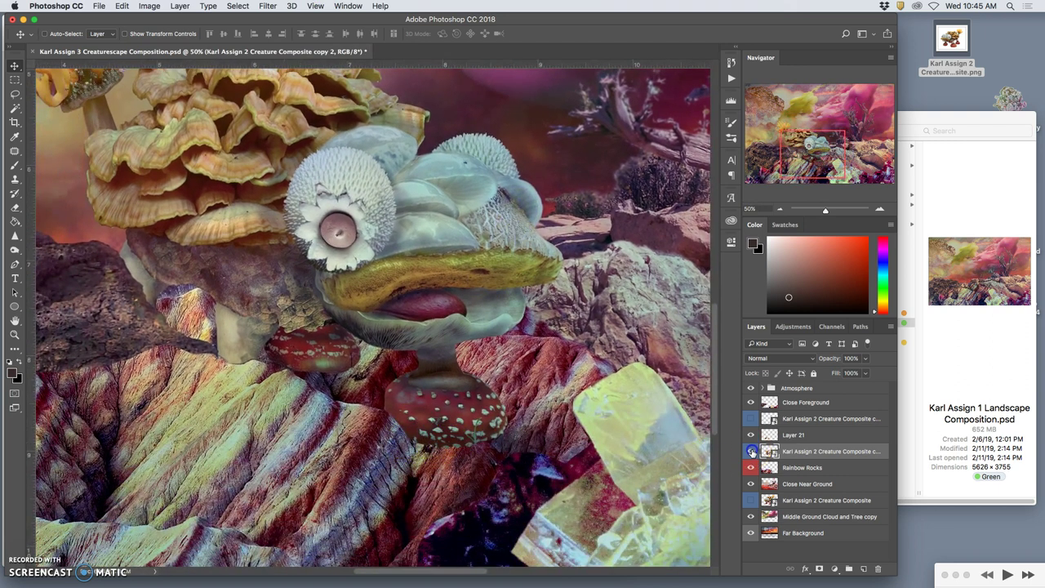
click(751, 450)
click(751, 451)
click(751, 451)
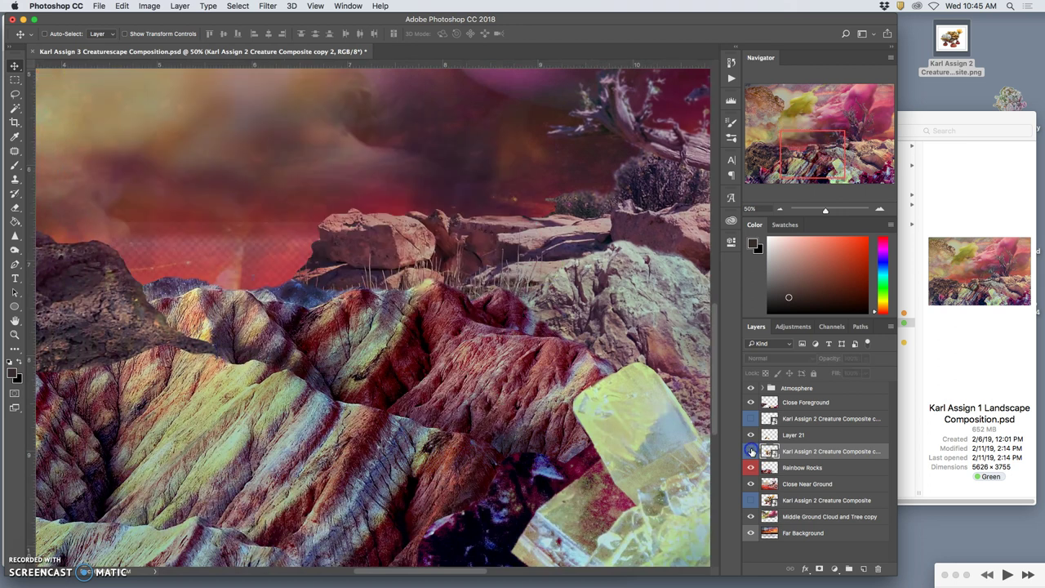
click(752, 451)
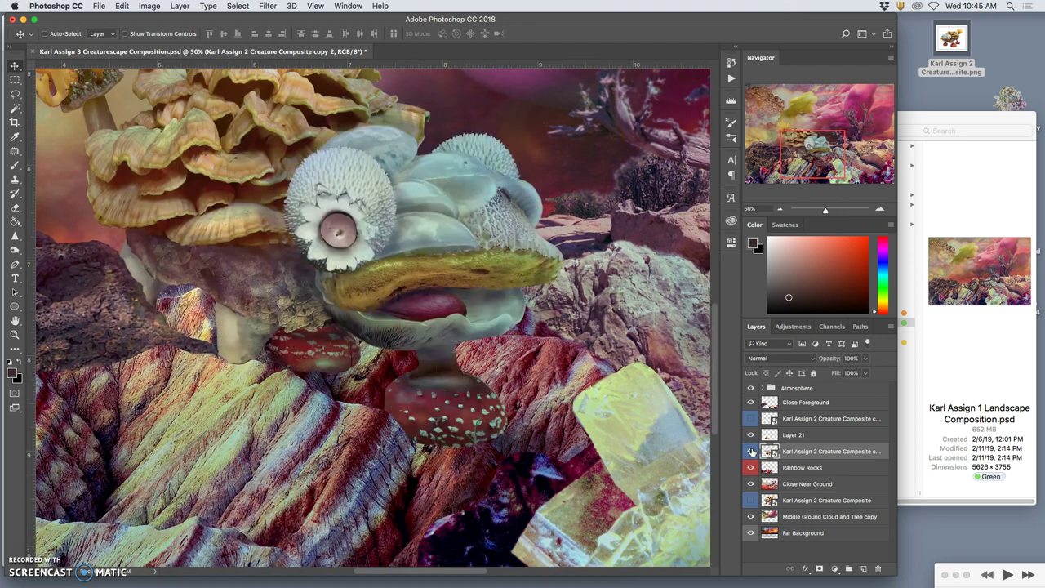
Lasso a rock sliver from Rainbow Rocks, copy it to Layer 22, and move it above the creature.
click(789, 434)
click(795, 467)
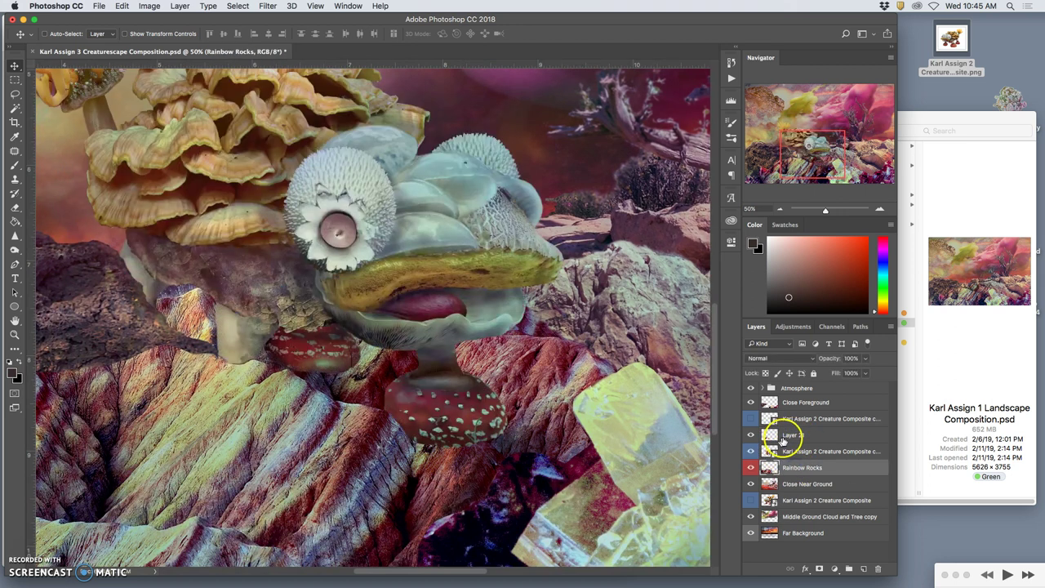
click(784, 439)
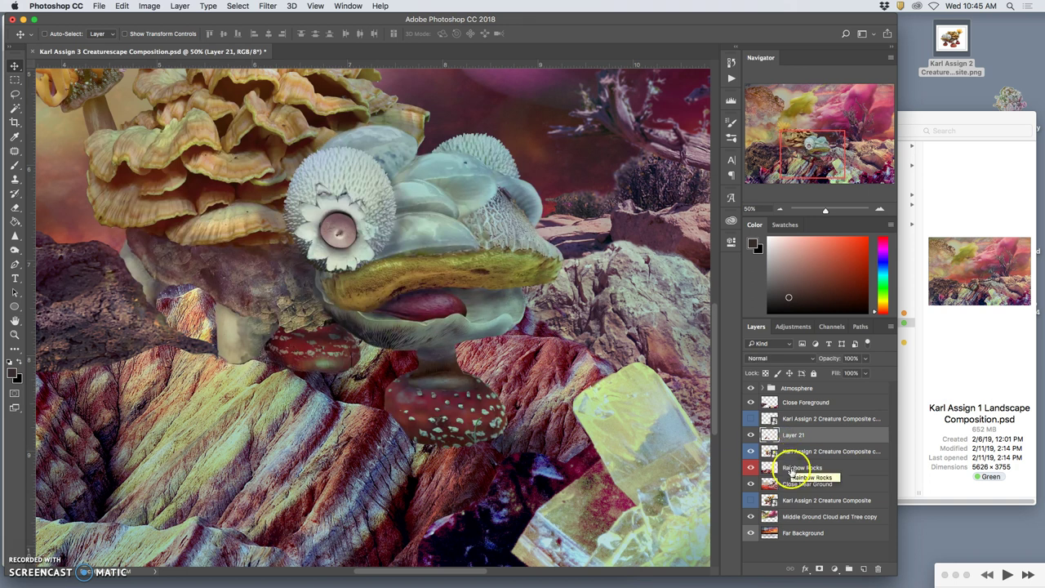
click(791, 467)
click(14, 93)
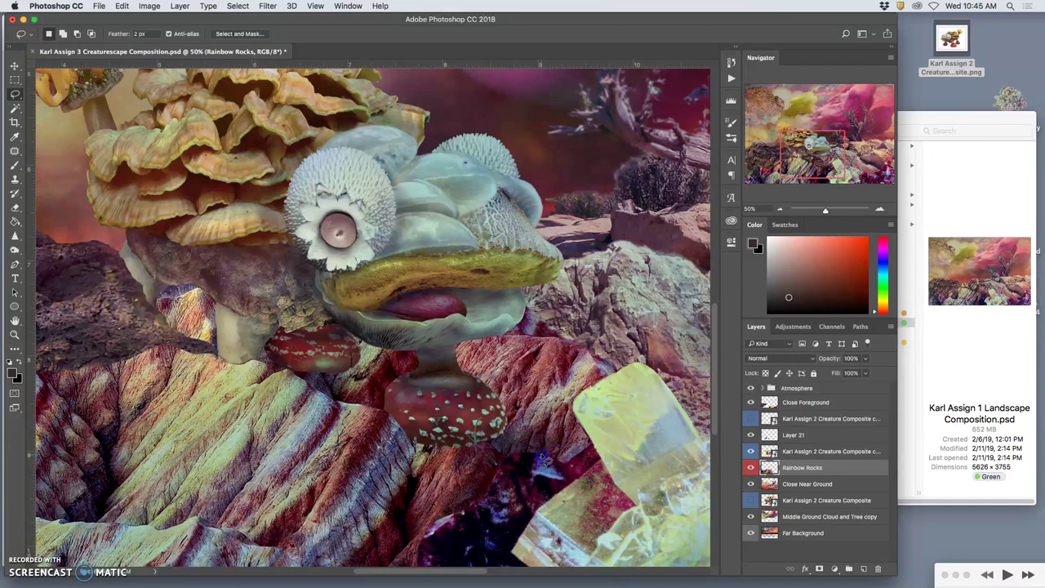
drag(422, 406, 379, 401)
mouse_move(355, 473)
mouse_down()
mouse_move(384, 486)
mouse_move(448, 487)
mouse_up()
drag(539, 469, 535, 465)
key(super+j)
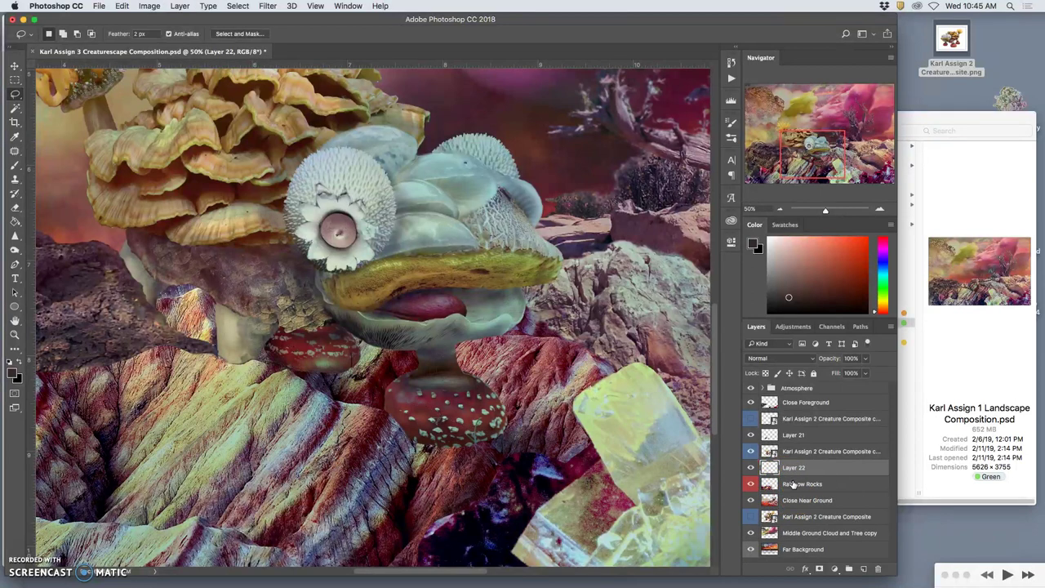
drag(793, 467, 788, 445)
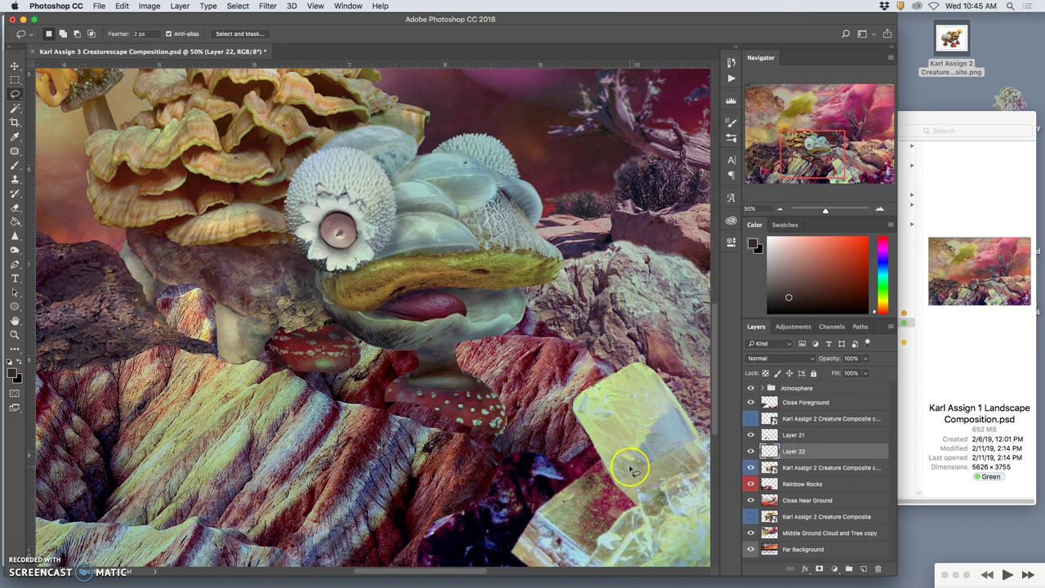
Delete the Layer 22 rock pixels covering the mushroom cap's underside, then deselect.
key(super+equal)
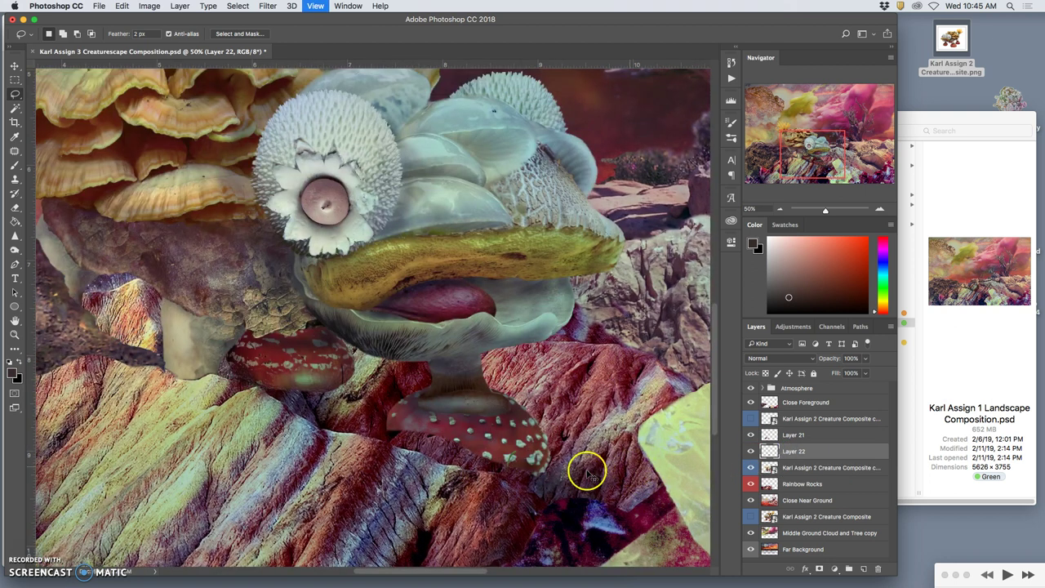
drag(588, 471, 302, 199)
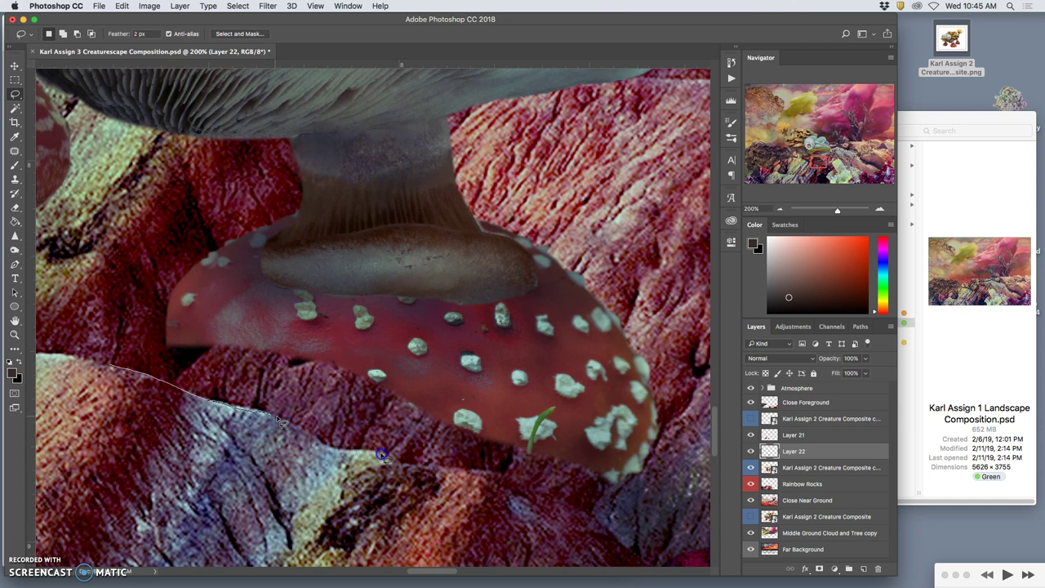
drag(395, 461, 444, 469)
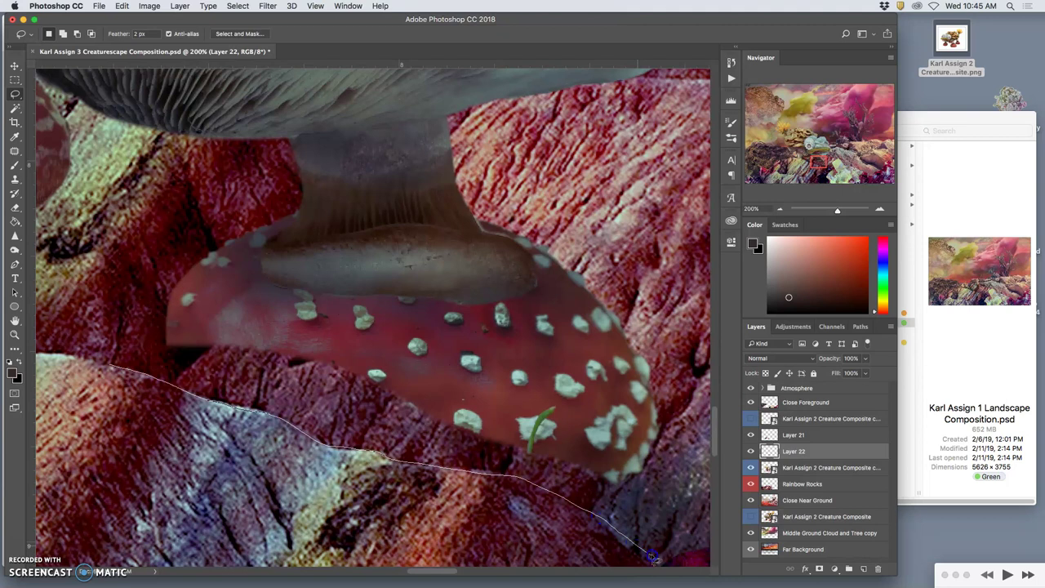
mouse_move(674, 561)
mouse_down()
mouse_move(708, 477)
mouse_move(647, 362)
mouse_move(499, 309)
mouse_move(143, 261)
mouse_move(82, 289)
mouse_up()
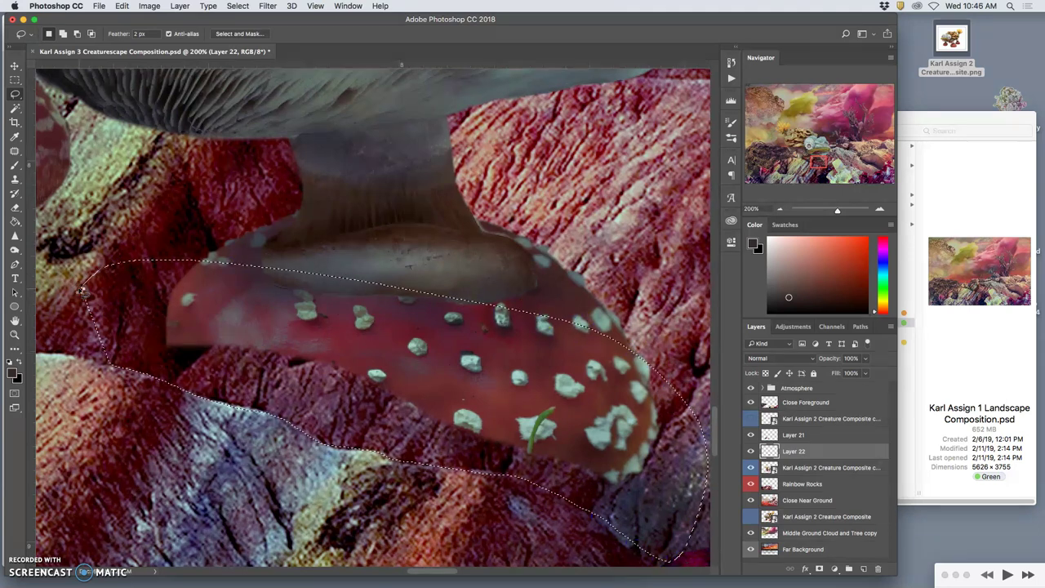
key(BackSpace)
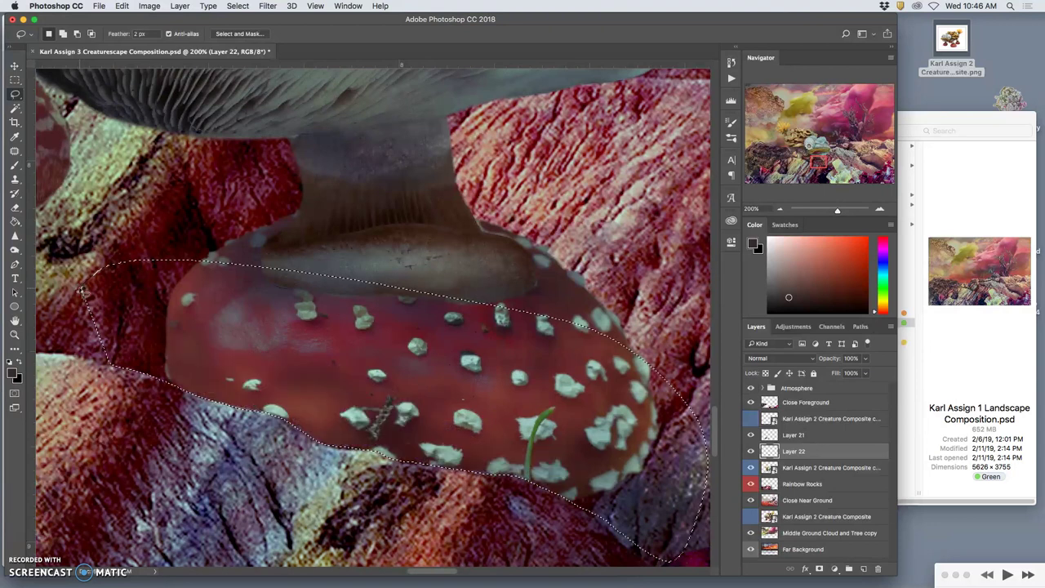
key(super+minus)
click(130, 298)
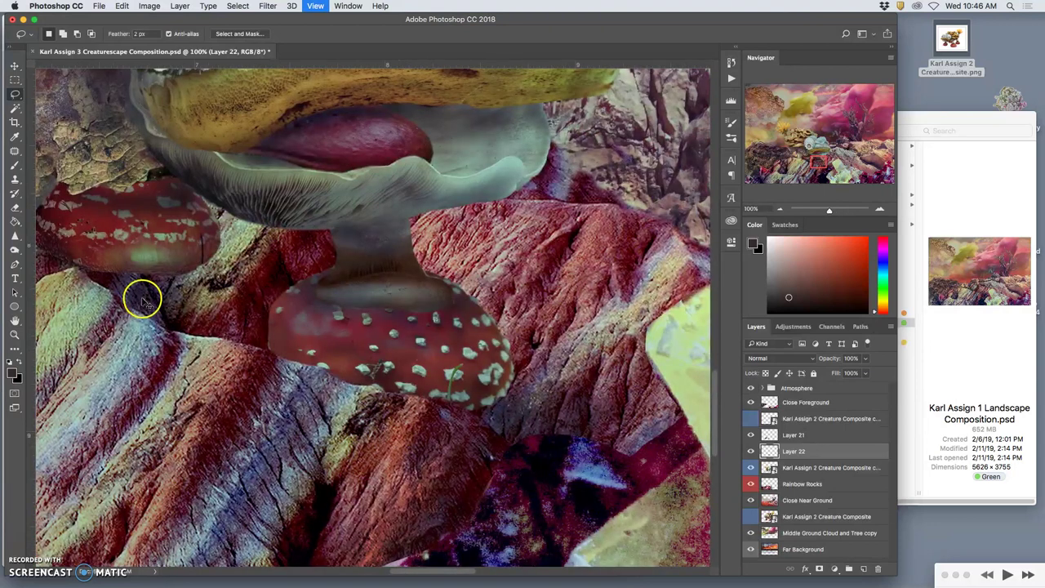